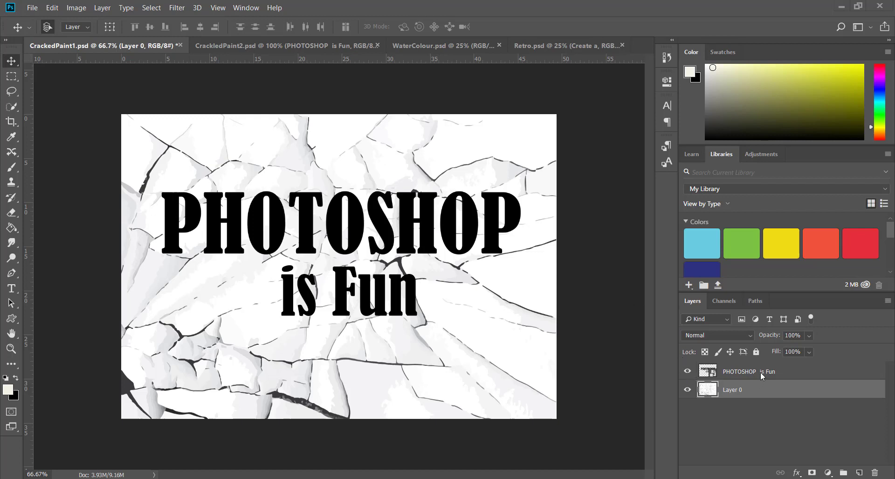
Hide the PHOTOSHOP is Fun text layer and make Layer 0 the active layer.
click(723, 371)
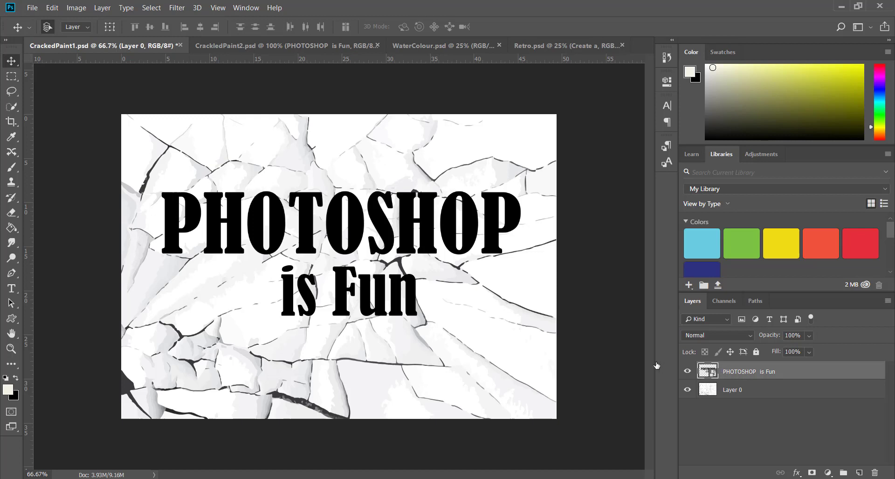
click(688, 372)
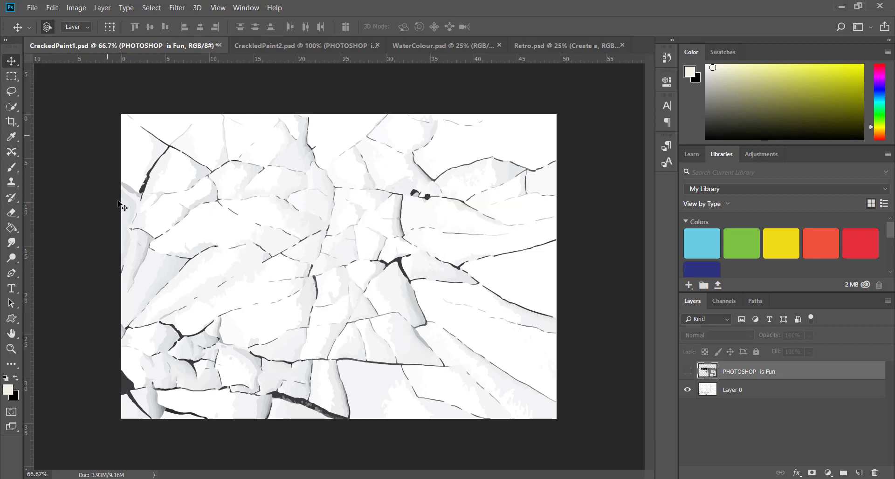
click(758, 394)
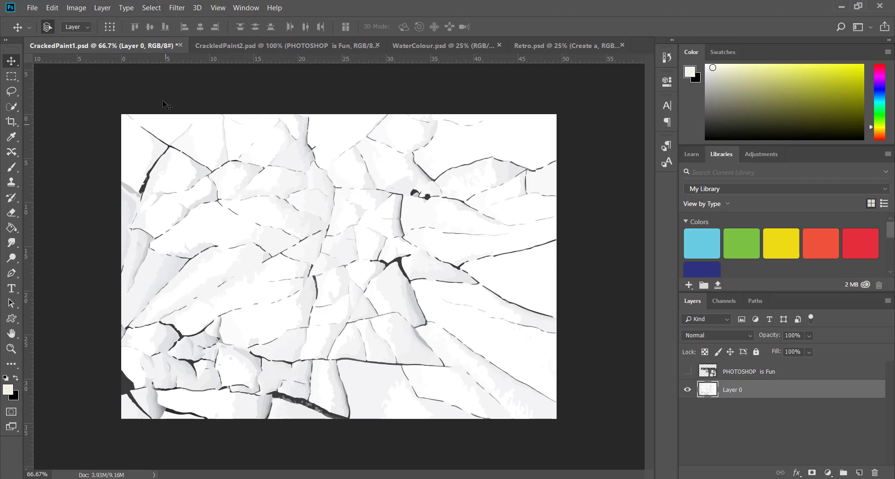
Start a Color Range selection based on Sampled Colors and sample the dark crack near the middle of the image.
click(148, 8)
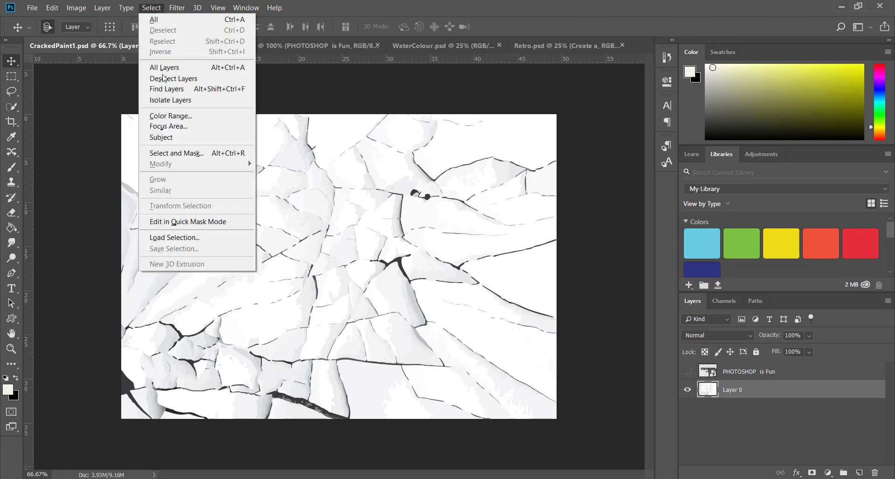
click(177, 118)
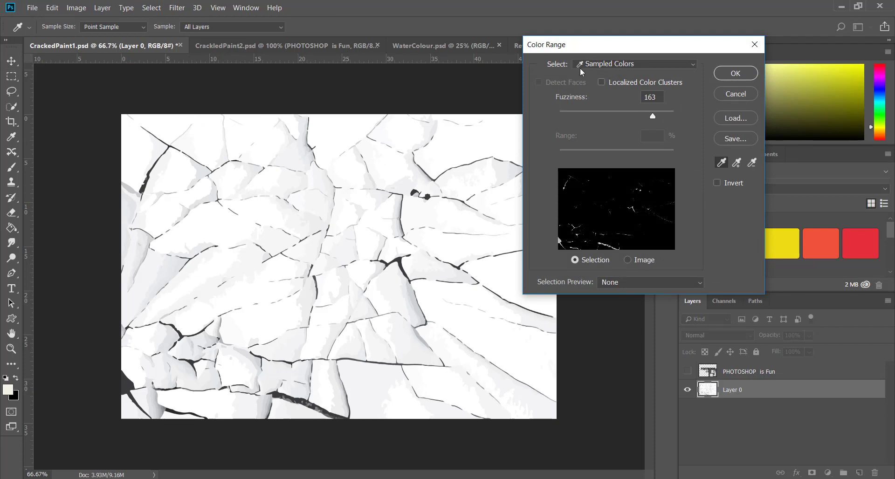
click(607, 62)
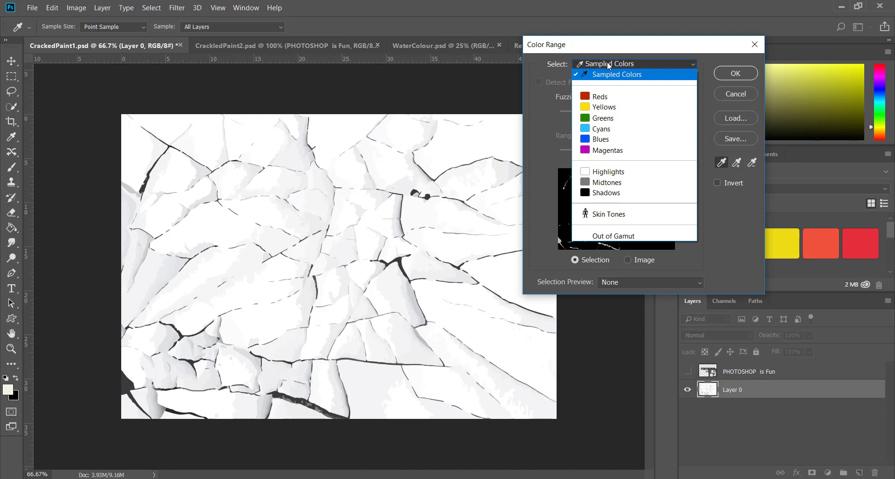
click(463, 179)
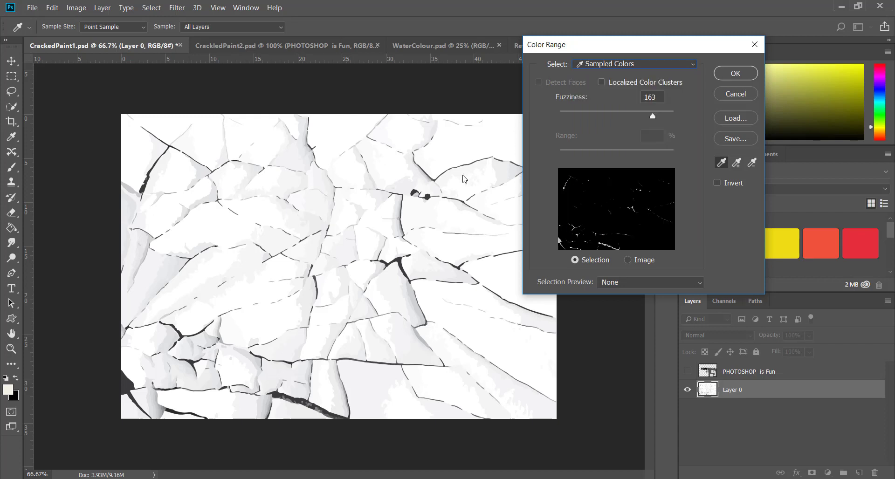
click(404, 260)
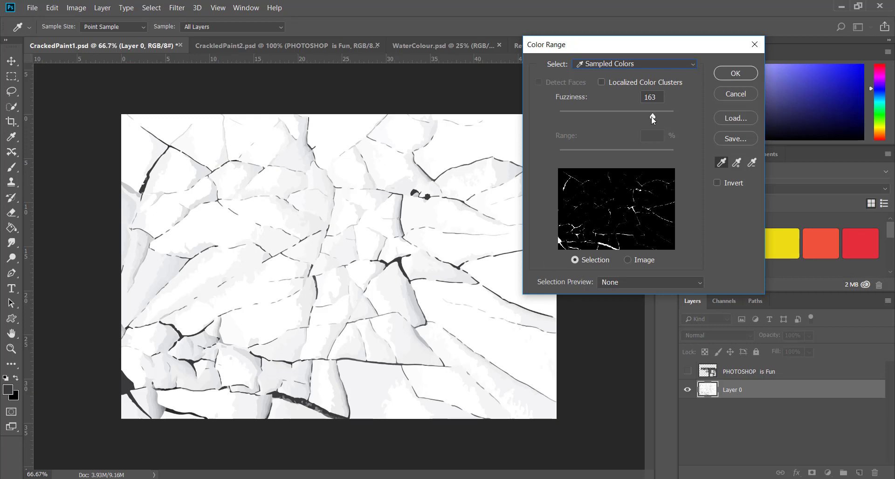
Set the Color Range fuzziness to 186 and create the selection of the cracks.
drag(651, 116, 626, 116)
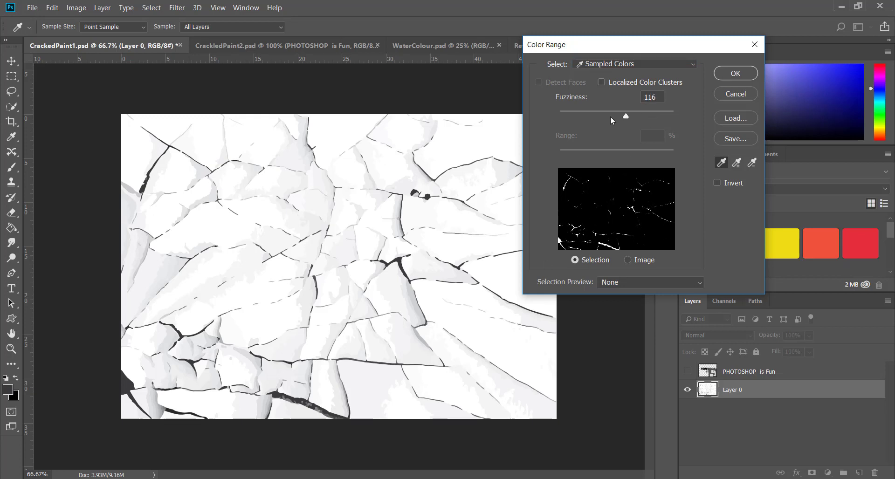
click(574, 113)
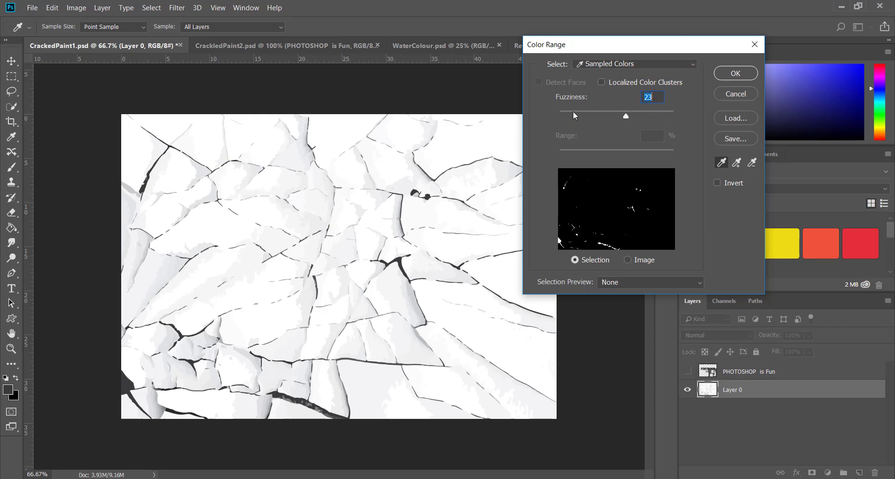
click(656, 112)
click(666, 110)
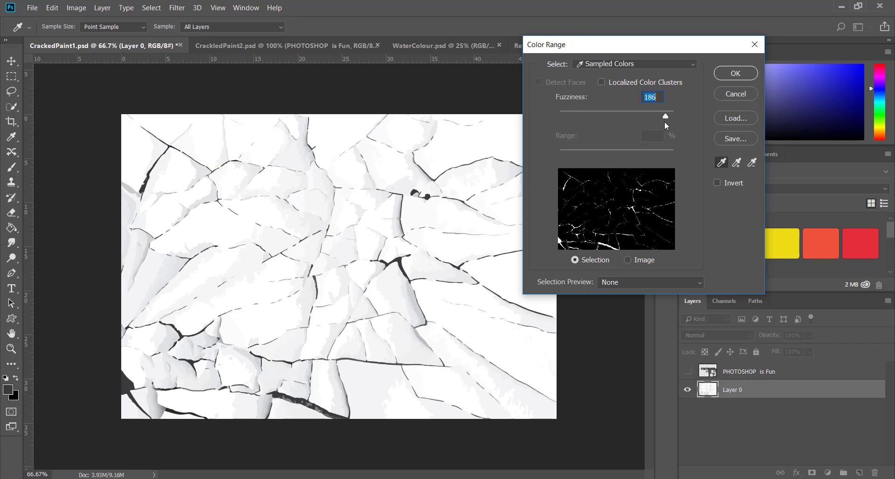
key(v)
click(735, 74)
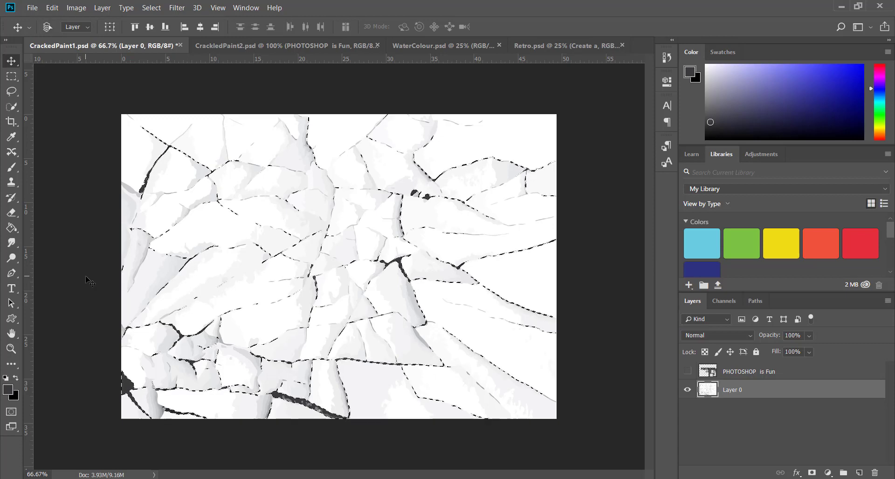
Copy the selected cracks to a new layer, place it above the text layer and show the text again.
key(ctrl+j)
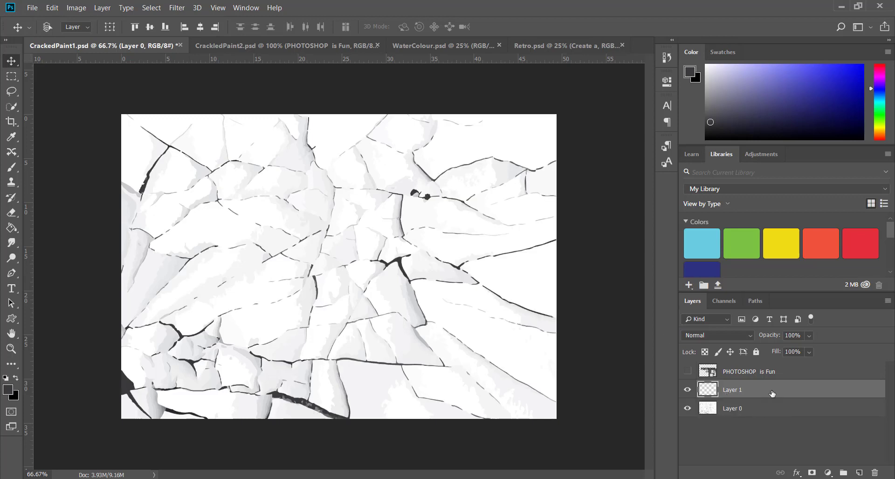
drag(766, 393, 750, 364)
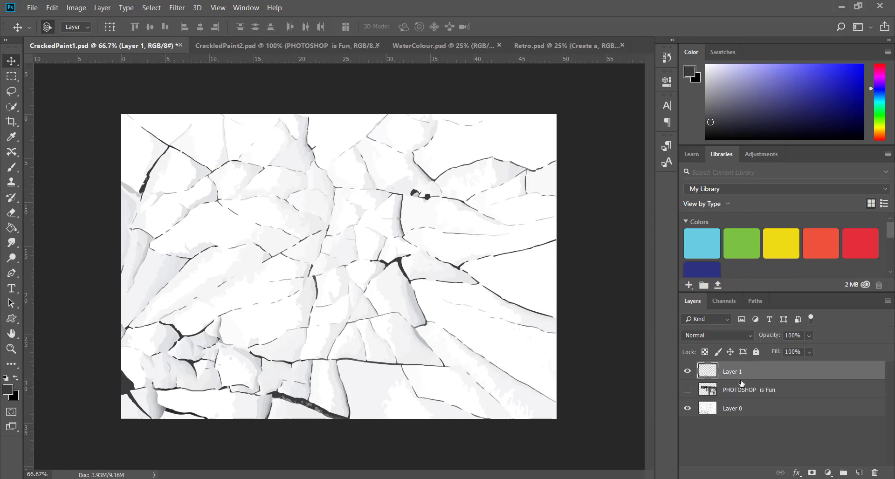
click(688, 391)
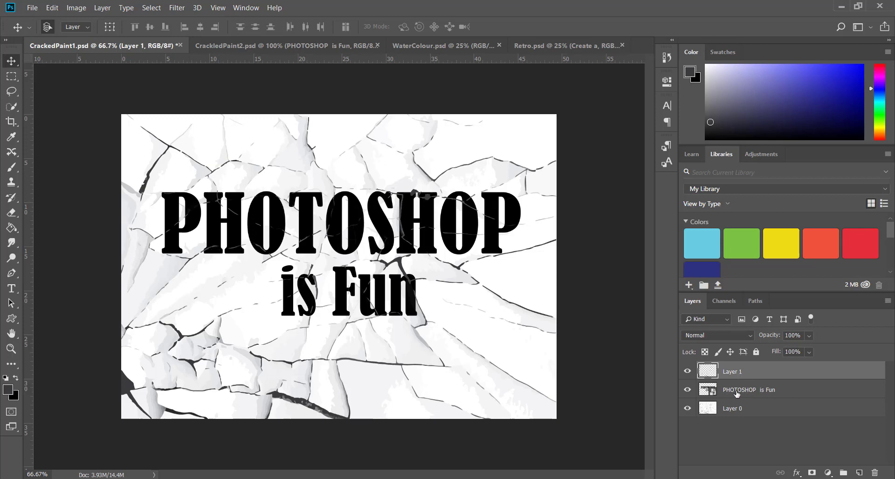
Apply a Ripple distortion of size Small to the PHOTOSHOP is Fun layer and inspect the letter edges up close.
click(764, 390)
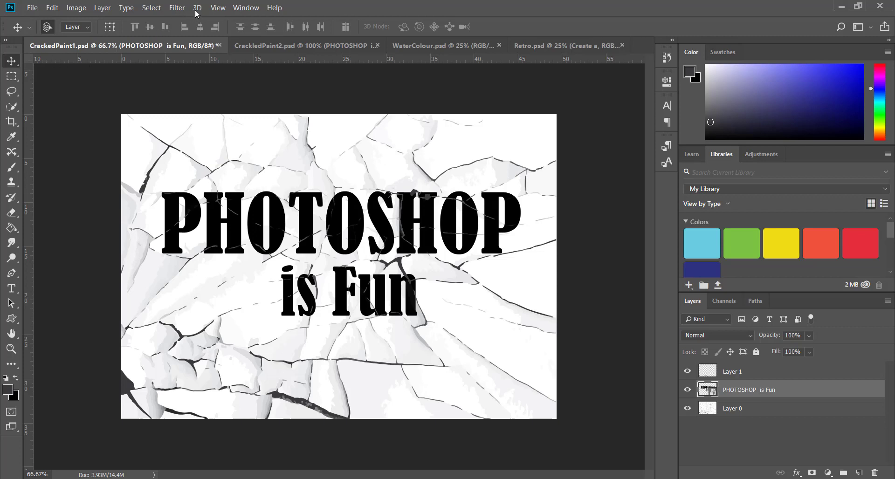
click(173, 9)
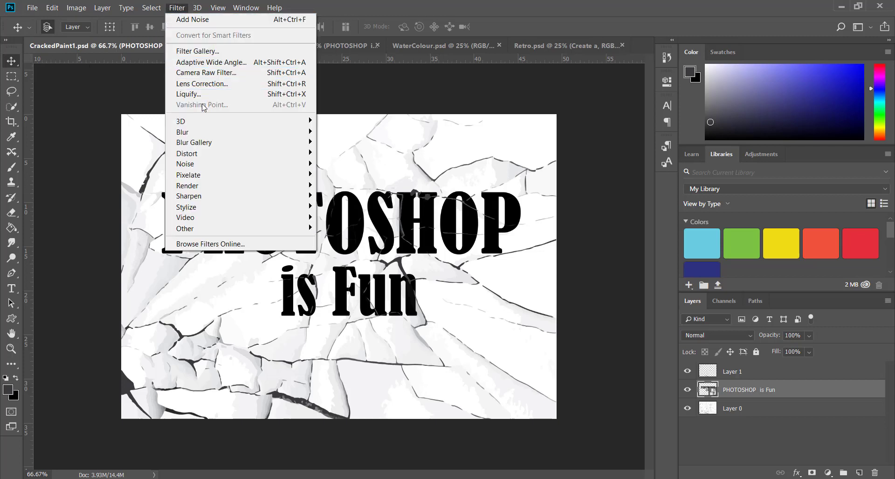
mouse_move(205, 155)
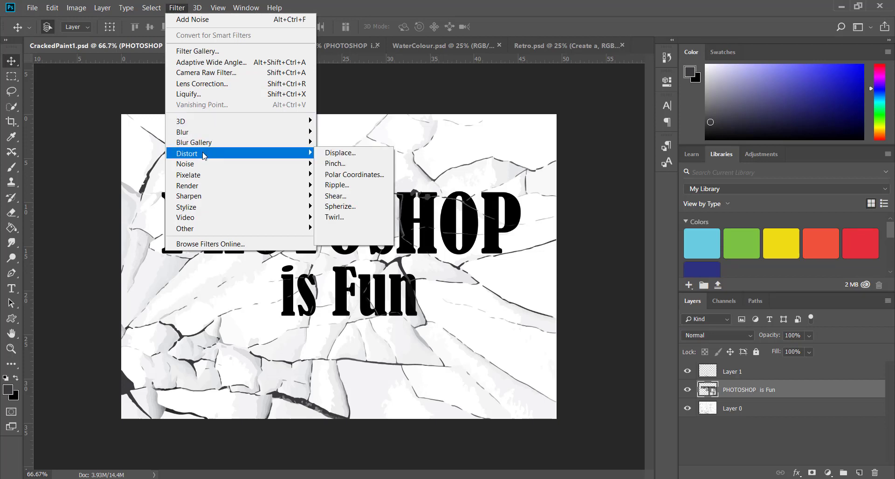
click(330, 186)
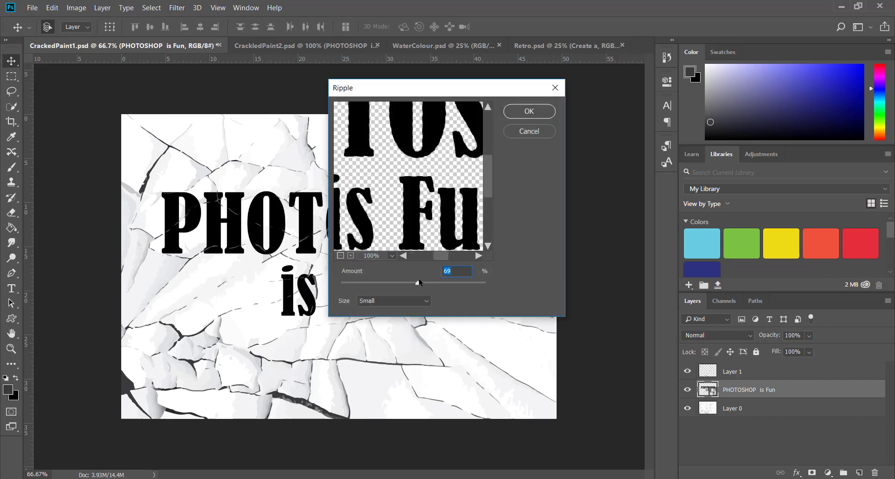
drag(418, 284, 415, 285)
click(524, 112)
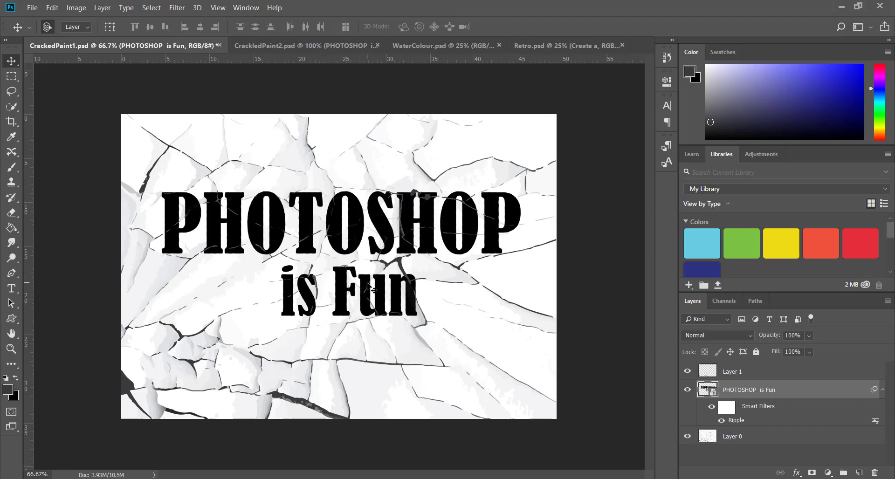
key(ctrl+plus)
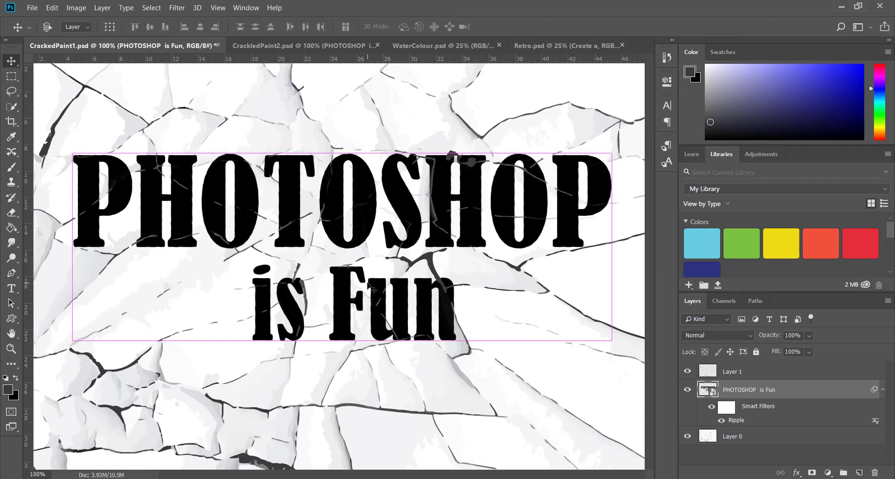
key(ctrl+plus)
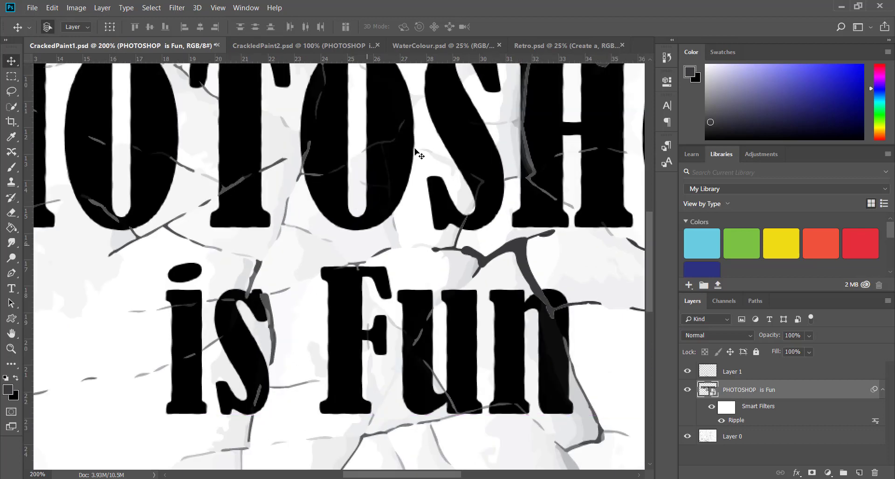
key(ctrl+minus)
key(ctrl+minus)
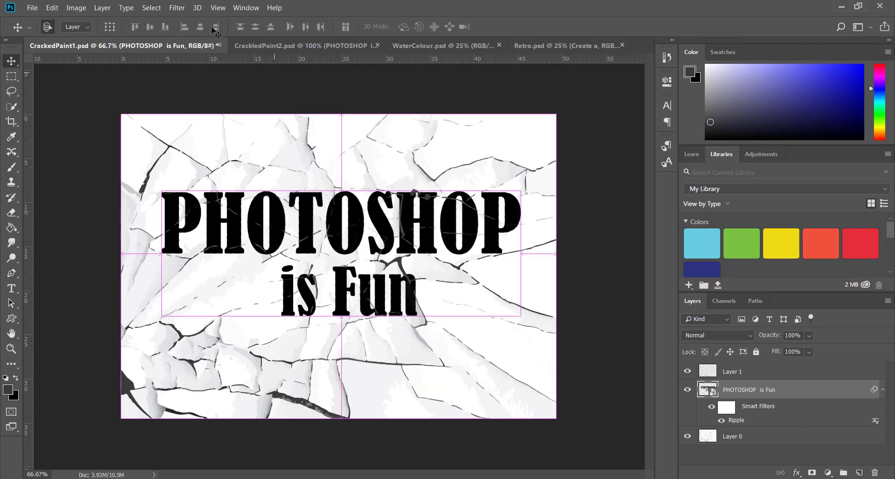
Apply a Gaussian Blur with a radius of 0.5 pixels to the PHOTOSHOP is Fun layer.
click(177, 9)
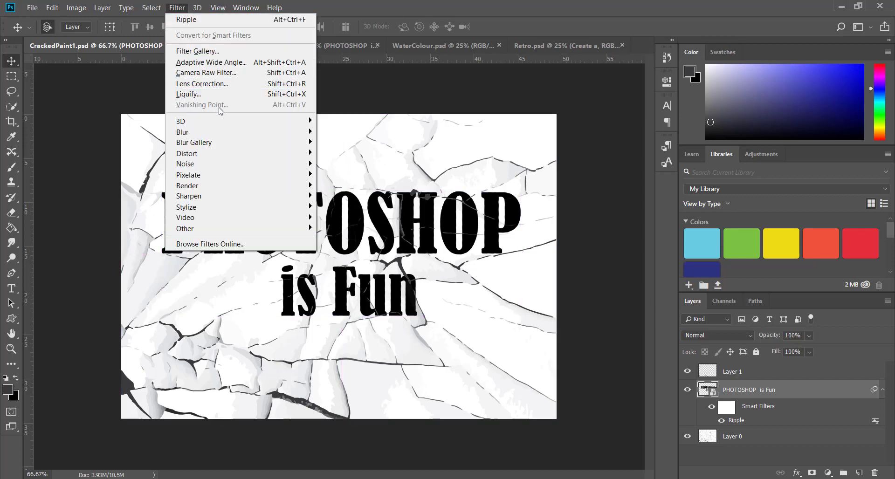
mouse_move(255, 135)
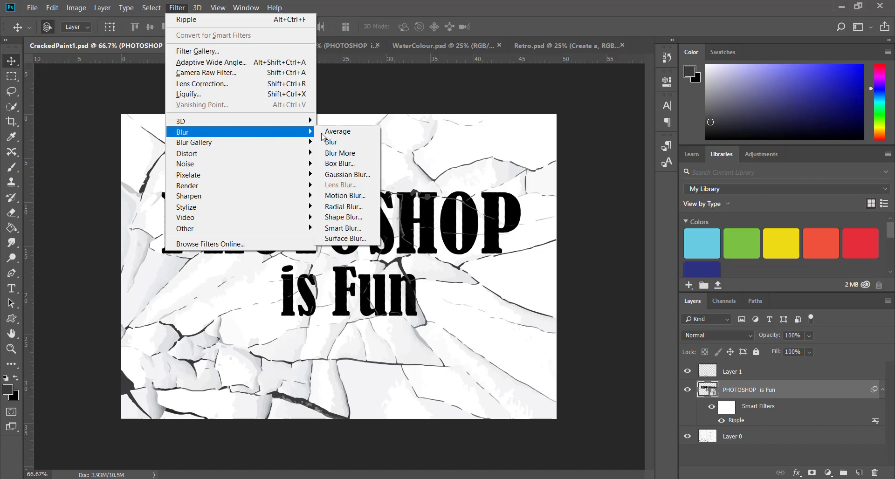
click(331, 175)
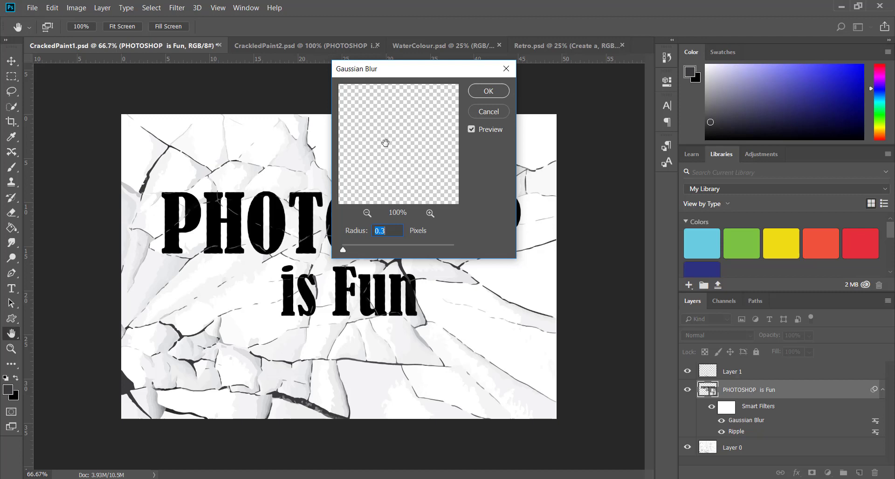
drag(386, 143, 368, 114)
drag(406, 195, 367, 110)
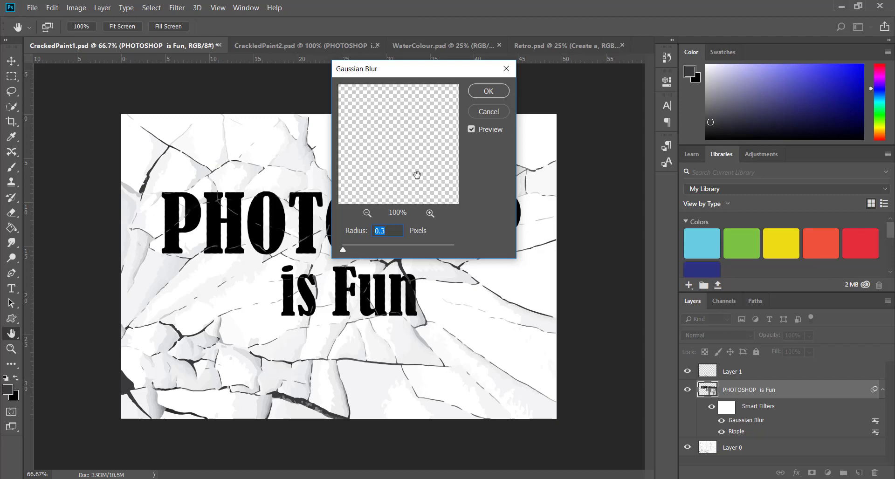
drag(417, 175, 336, 187)
drag(393, 180, 363, 121)
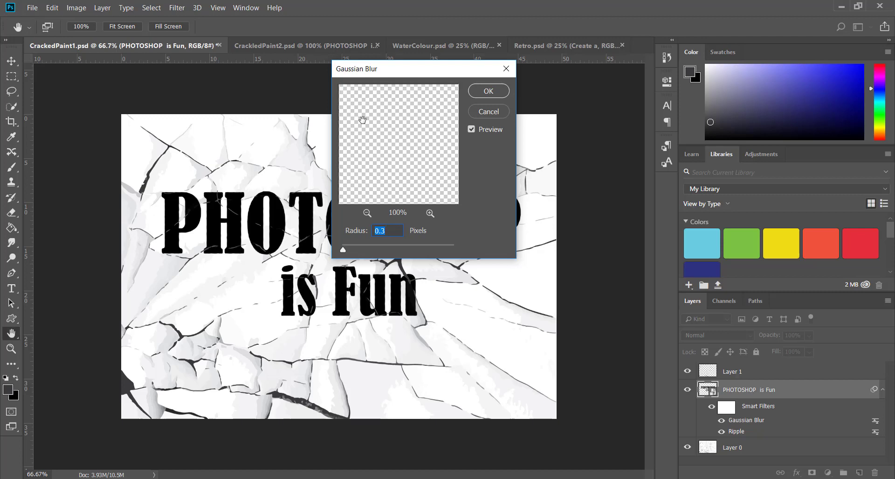
click(367, 213)
click(366, 215)
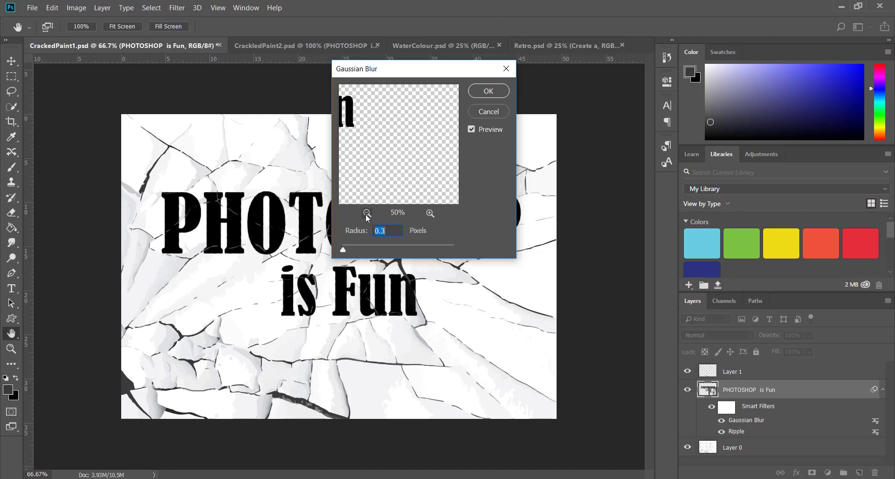
click(366, 216)
drag(356, 135, 420, 166)
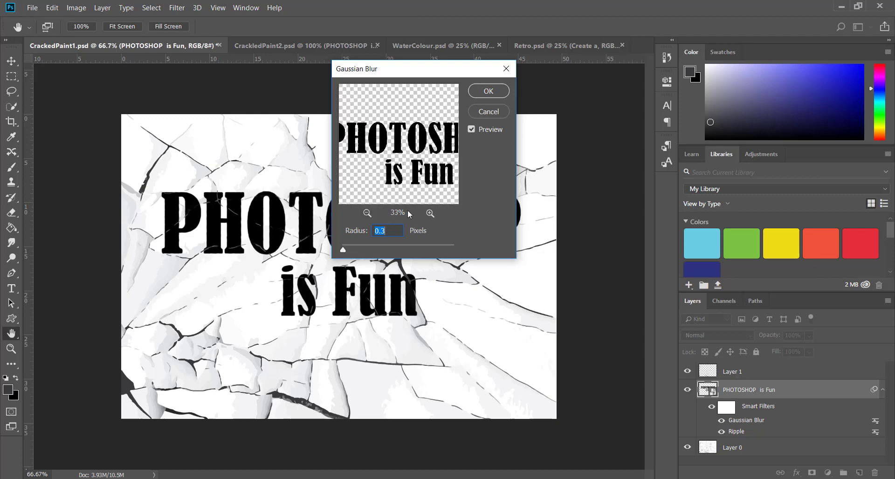
click(430, 213)
click(429, 214)
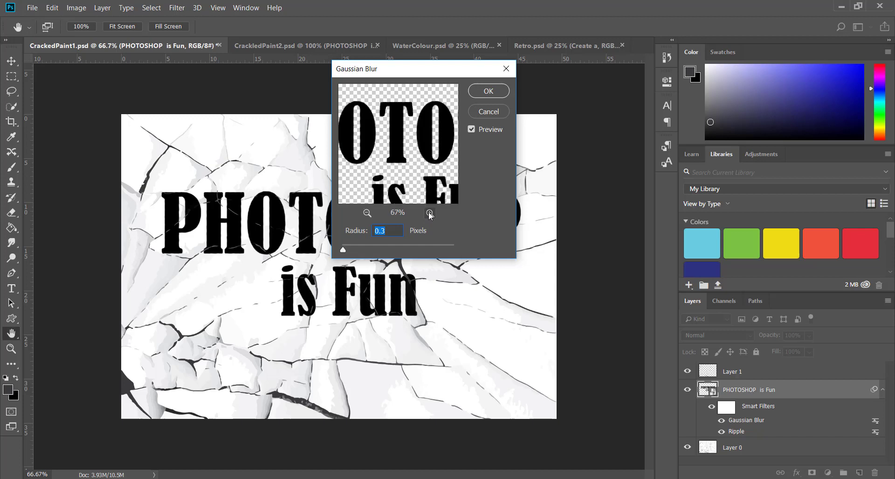
click(430, 214)
click(429, 214)
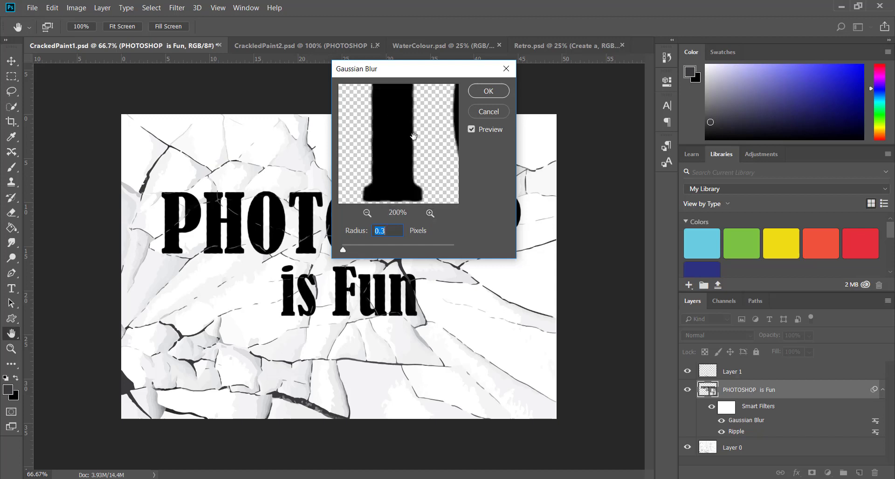
text(5)
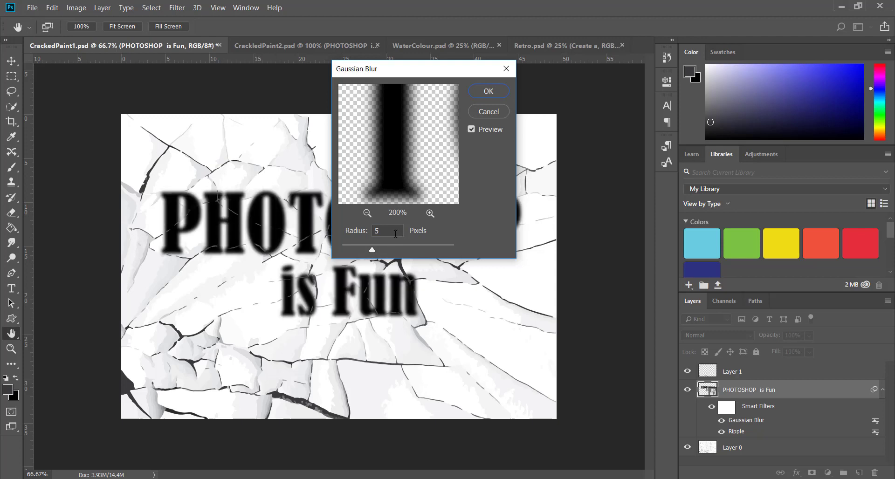
click(396, 234)
text(0.5)
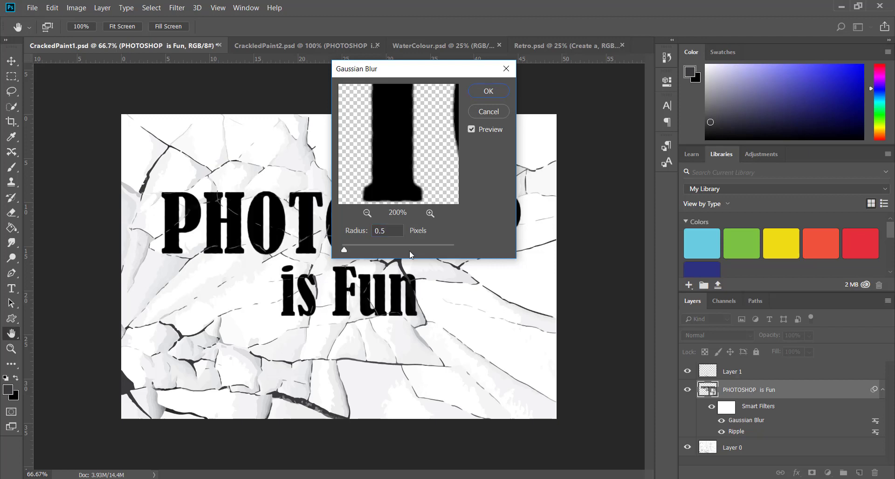
click(488, 92)
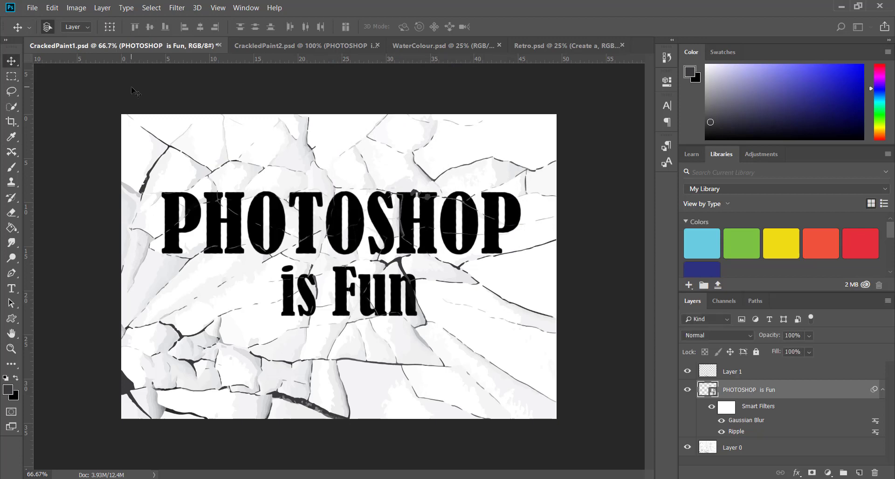
Apply 9.64% monochromatic Gaussian noise to the PHOTOSHOP is Fun layer, inspecting the grain on the letters up close.
click(176, 8)
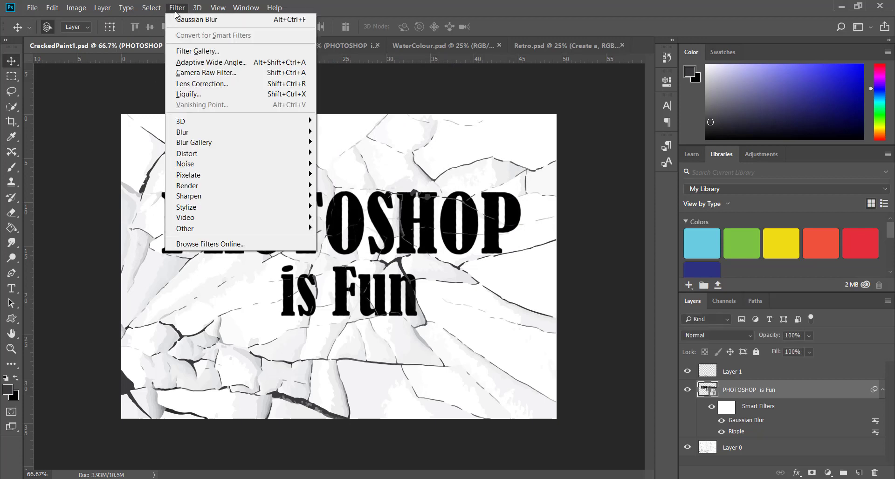
mouse_move(229, 168)
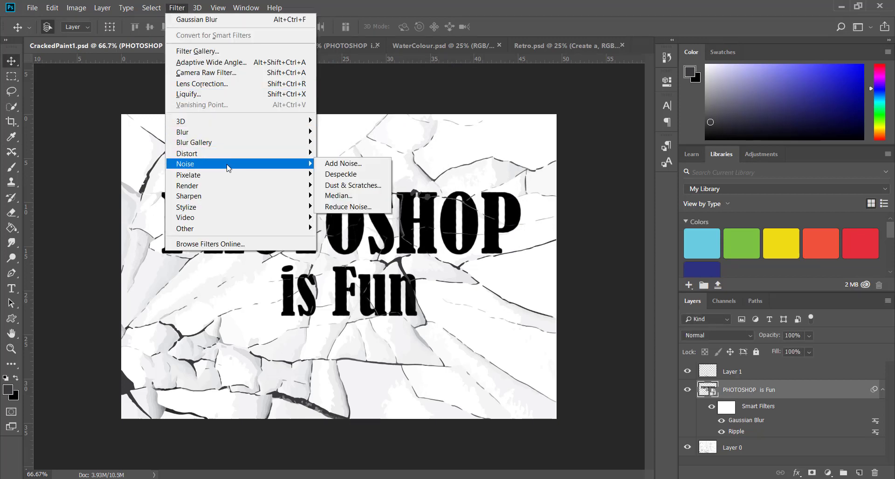
click(343, 165)
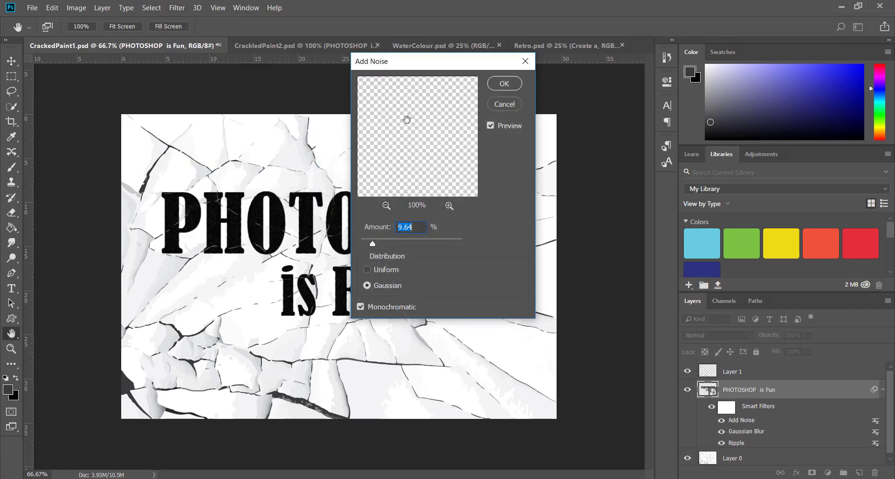
click(386, 205)
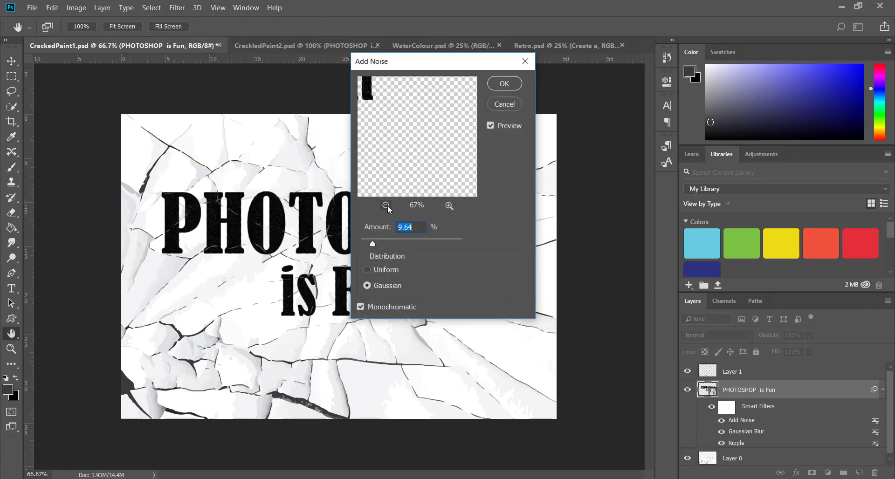
click(387, 205)
drag(406, 152, 460, 173)
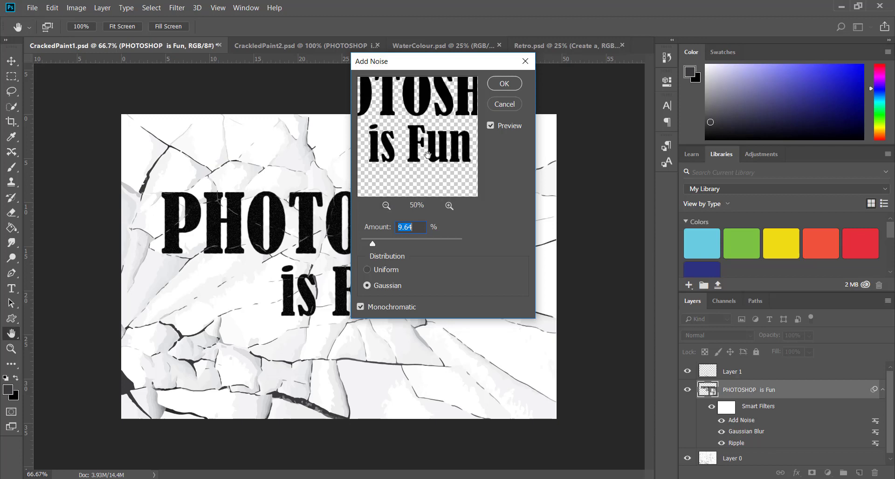
drag(412, 140, 406, 169)
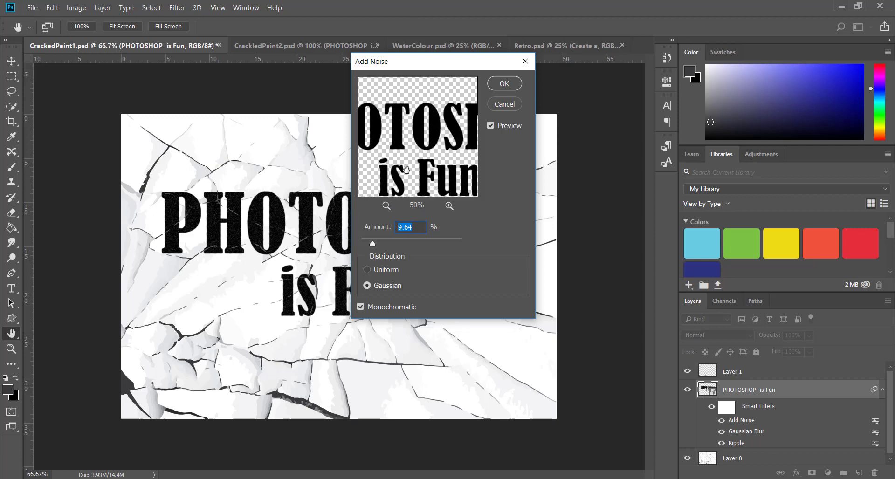
click(450, 205)
click(451, 205)
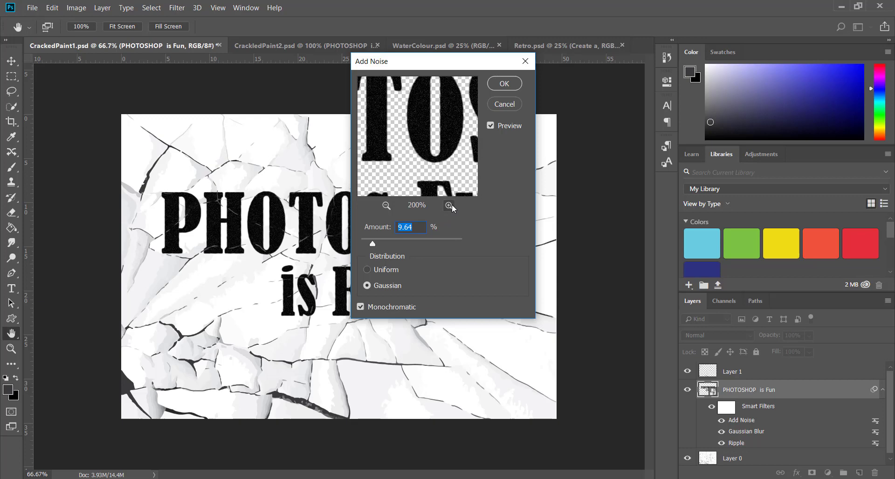
click(450, 205)
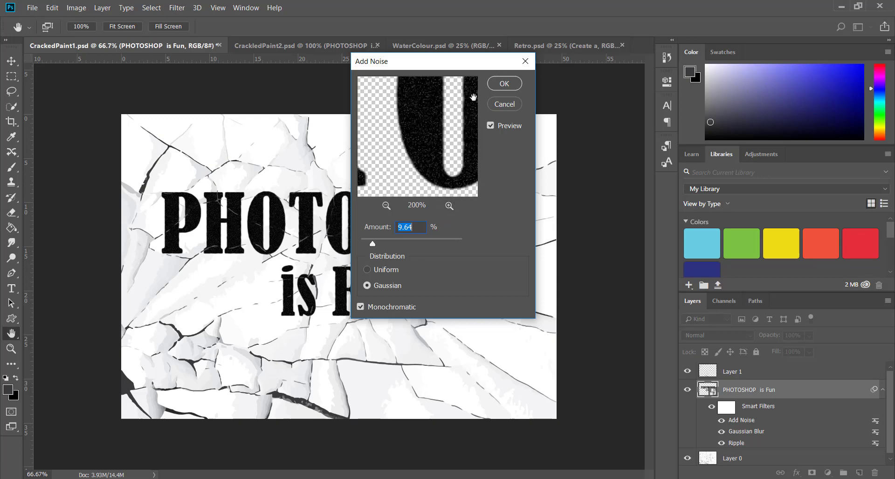
click(501, 88)
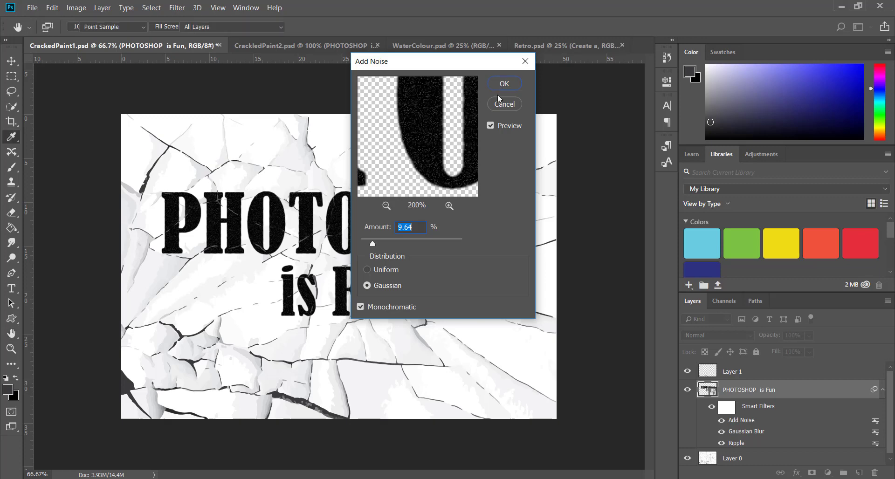
click(513, 84)
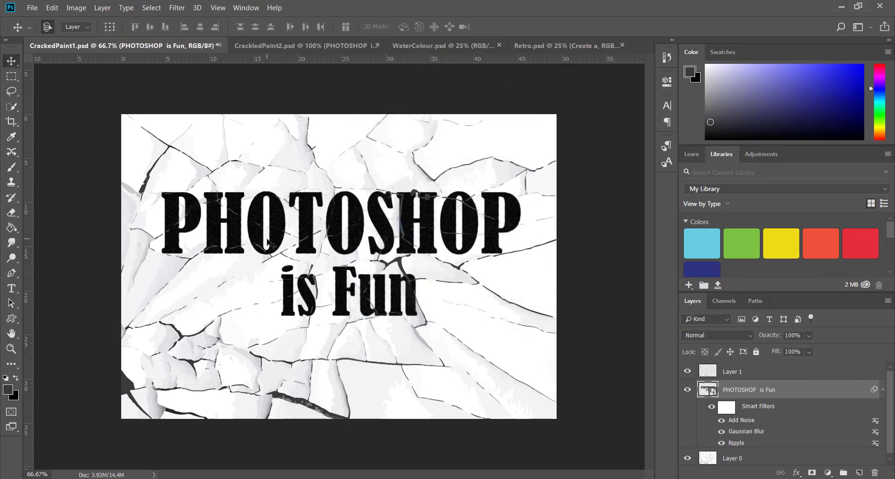
Compare the PHOTOSHOP is Fun text with and without the cracks layer and its smart filters.
click(689, 372)
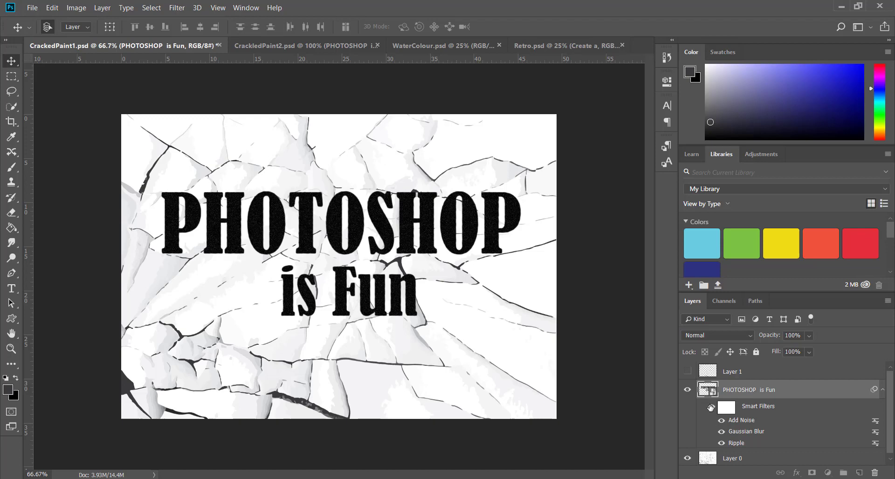
click(711, 408)
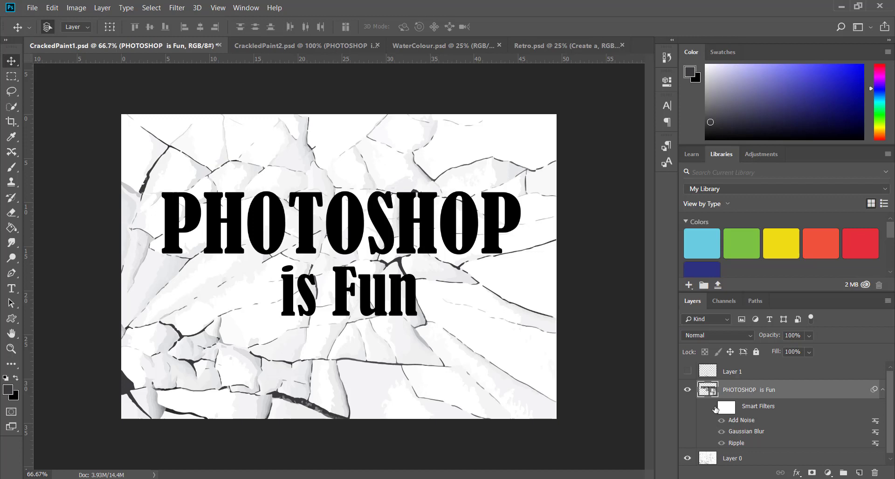
click(687, 371)
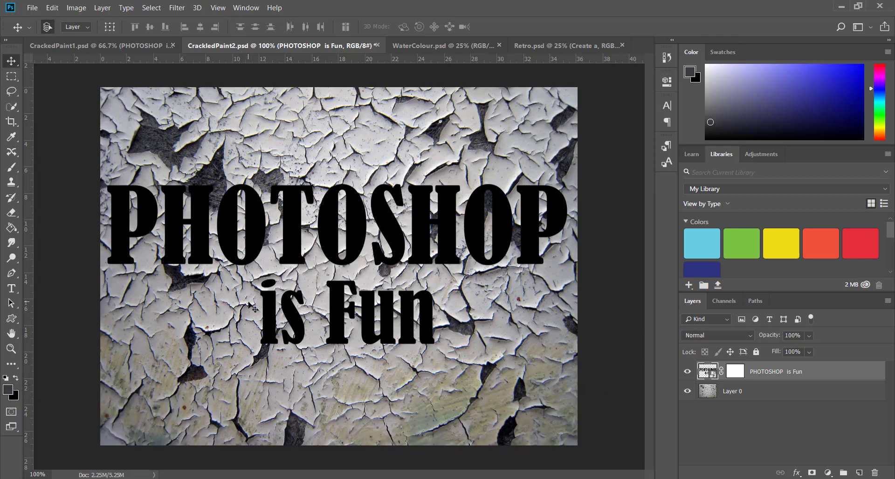
In CrackledPaint2.psd, hide the text layer and select the dark cracks of Layer 0 with Color Range at a fuzziness of 159.
click(688, 372)
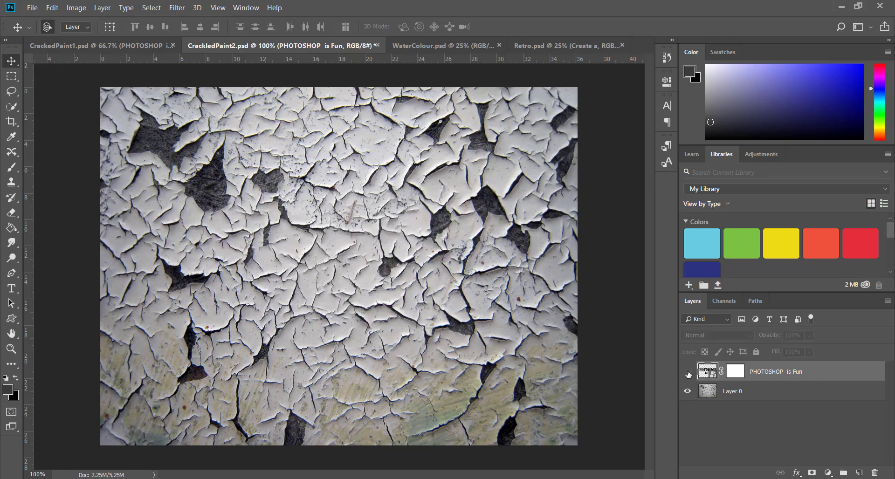
click(747, 394)
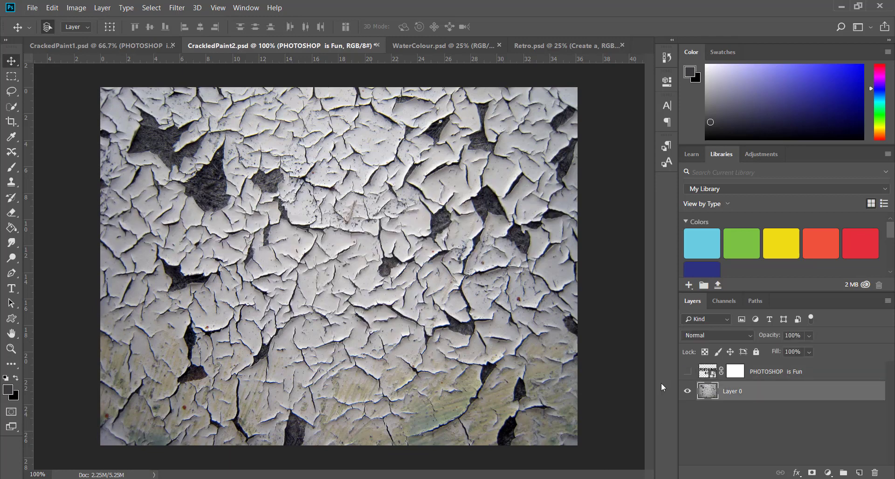
click(149, 7)
click(167, 120)
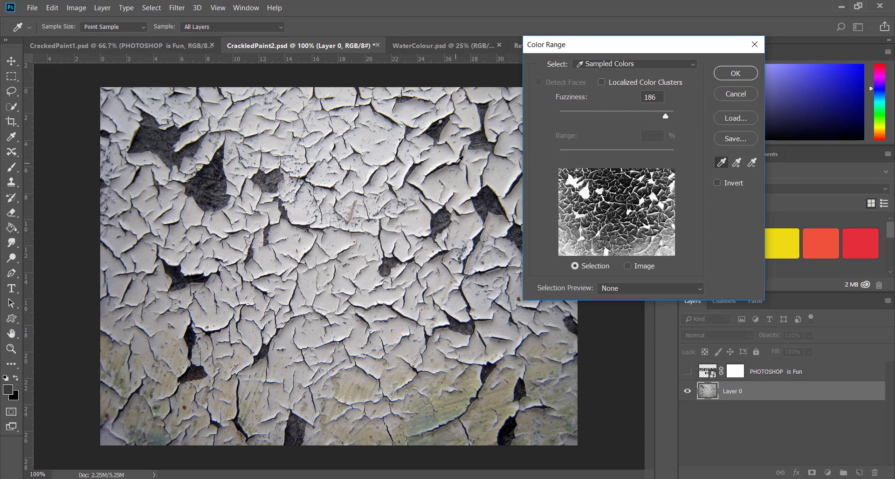
click(435, 219)
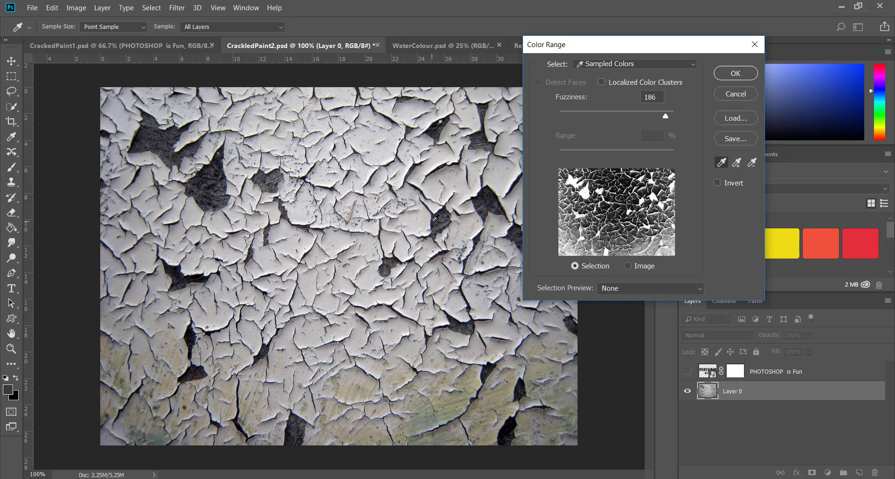
click(428, 207)
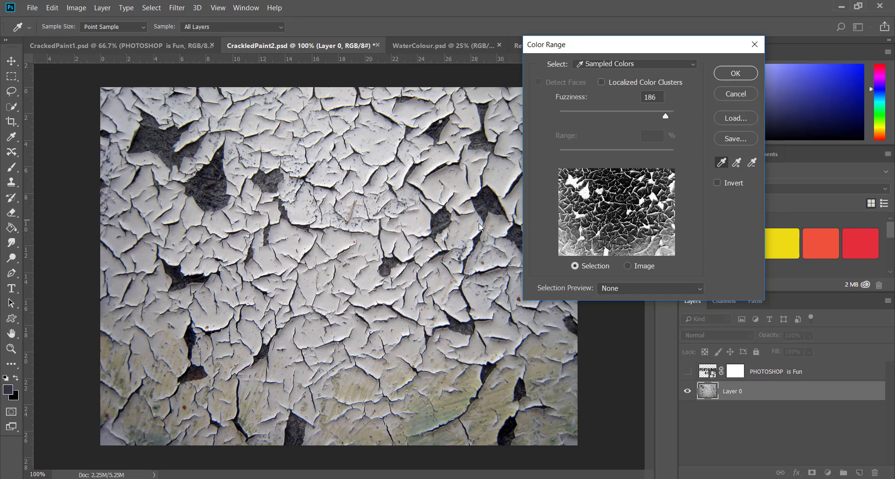
click(434, 221)
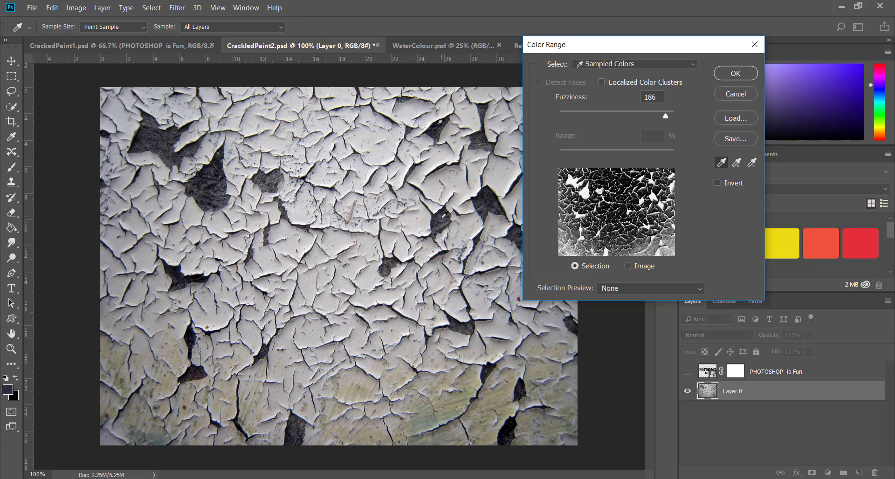
click(443, 216)
click(434, 219)
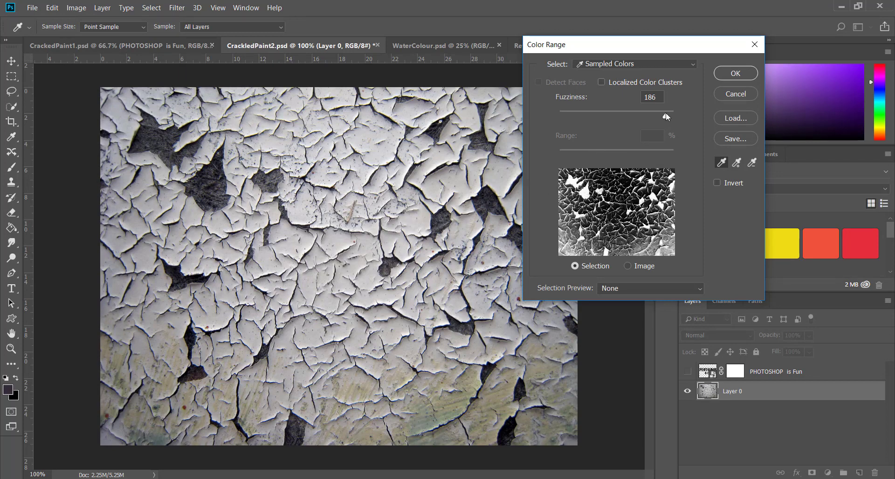
drag(660, 117, 652, 119)
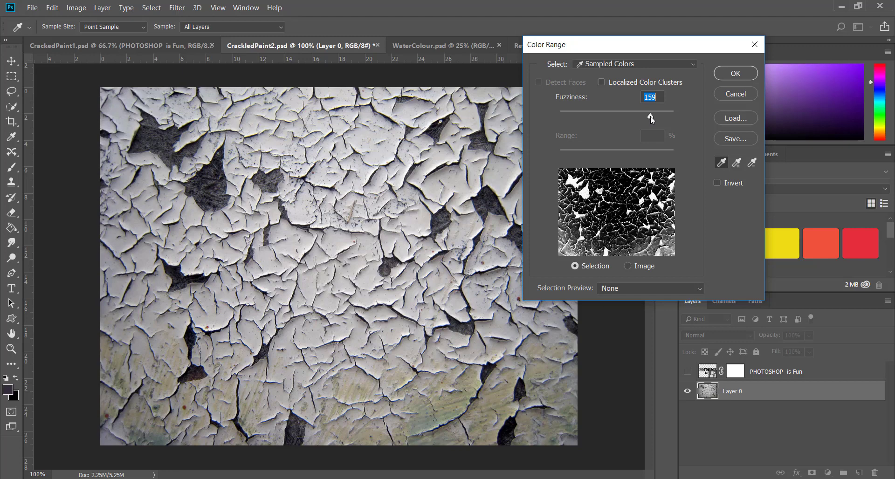
click(736, 74)
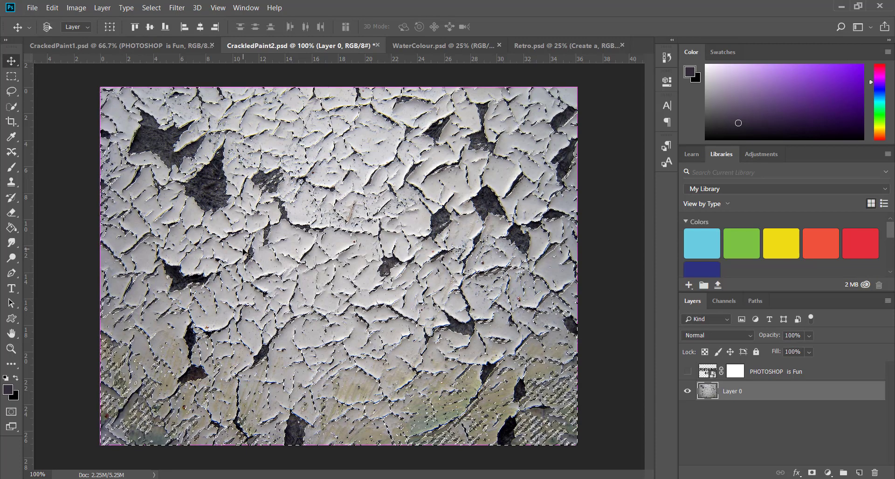
Copy the selected cracks to a new layer, move it above the PHOTOSHOP is Fun layer and show the text again.
key(ctrl+j)
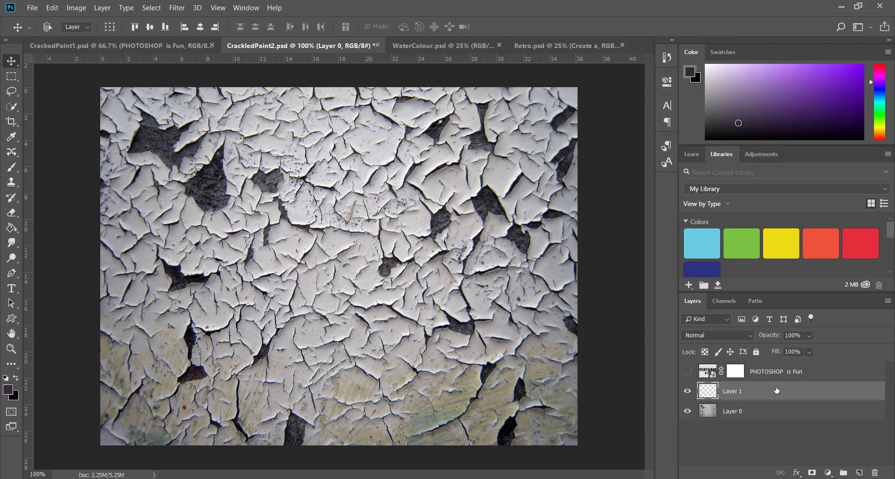
drag(772, 394, 762, 365)
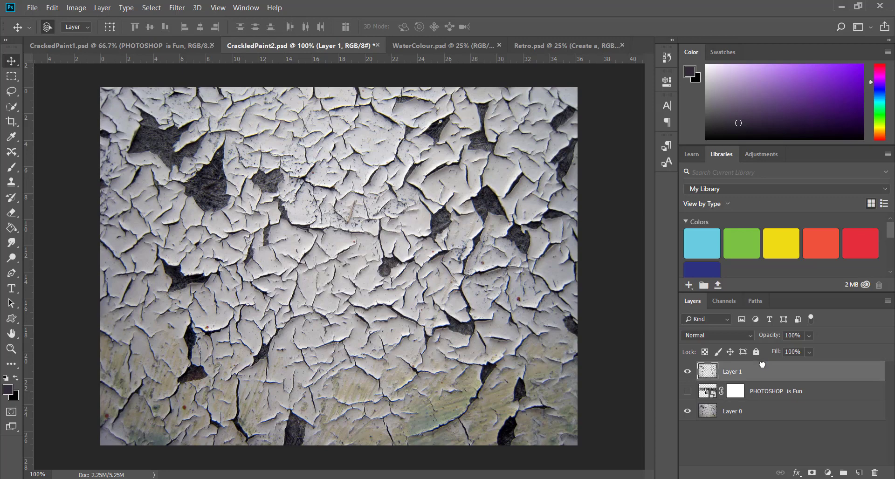
click(688, 393)
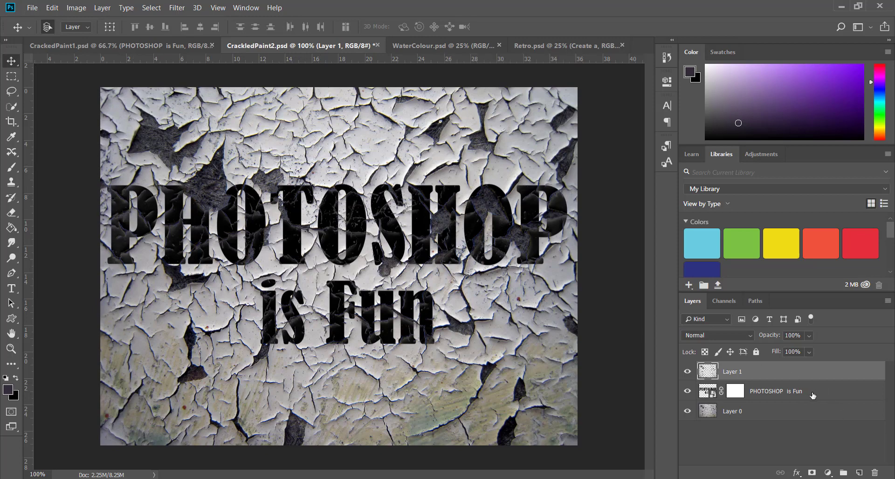
Apply a Ripple distortion with an amount of 60% and size Small to the PHOTOSHOP is Fun layer.
click(828, 396)
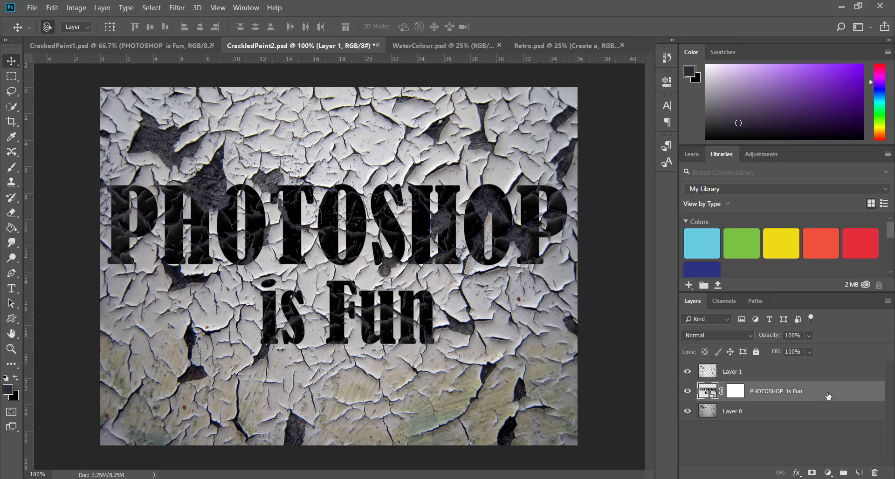
click(182, 10)
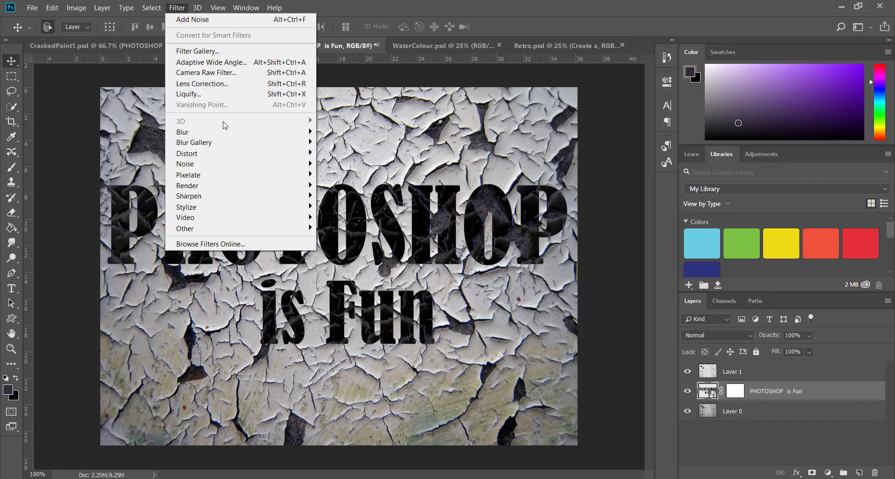
mouse_move(233, 155)
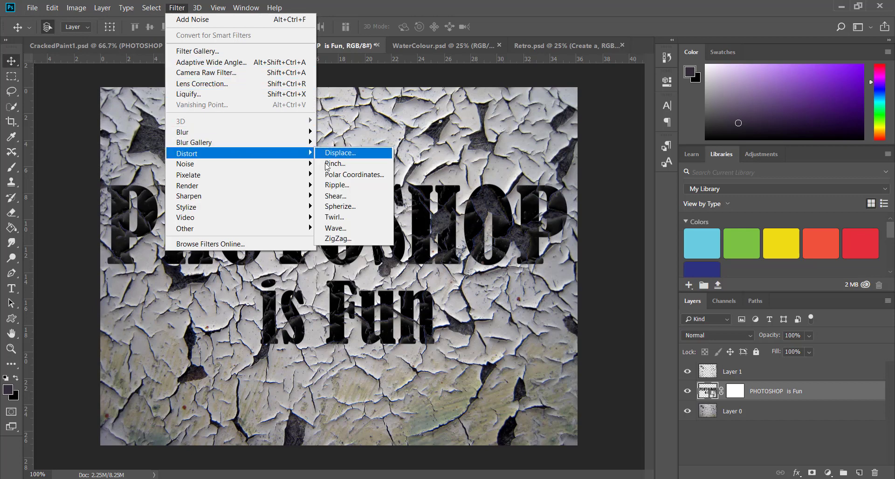
click(337, 185)
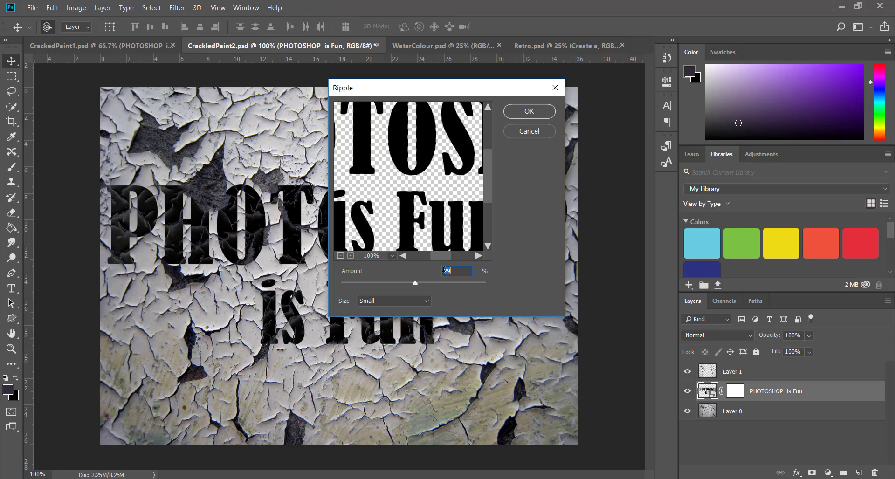
text(60)
click(516, 117)
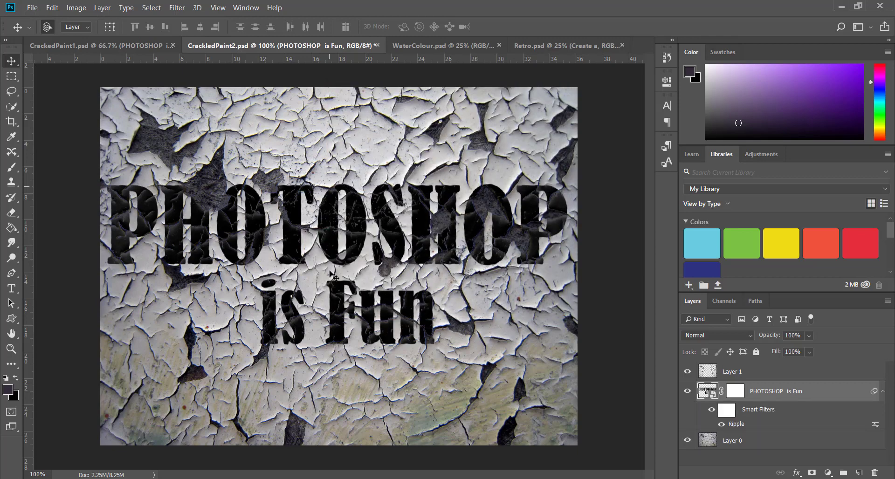
Apply a Gaussian Blur with a radius of 1 pixel to the PHOTOSHOP is Fun layer.
click(173, 10)
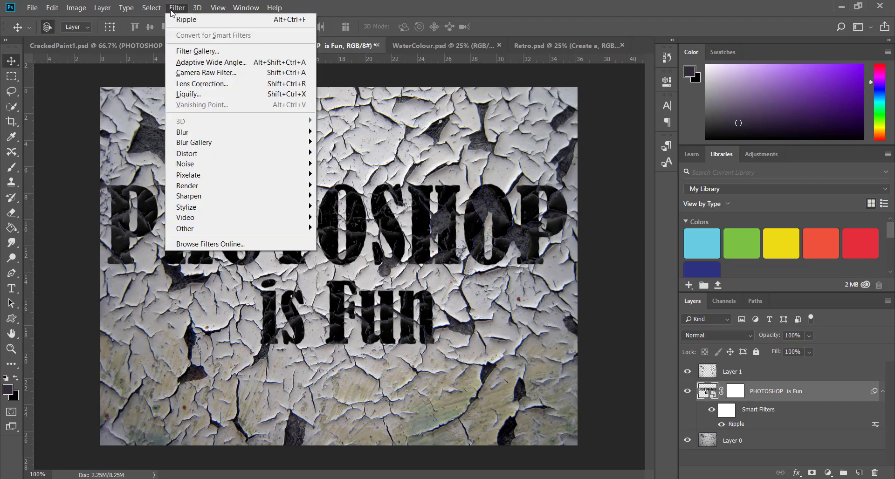
mouse_move(219, 135)
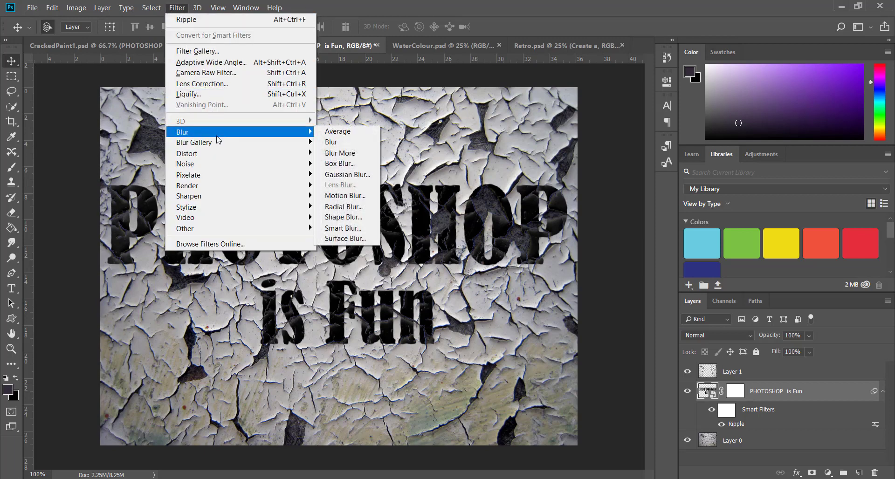
click(347, 179)
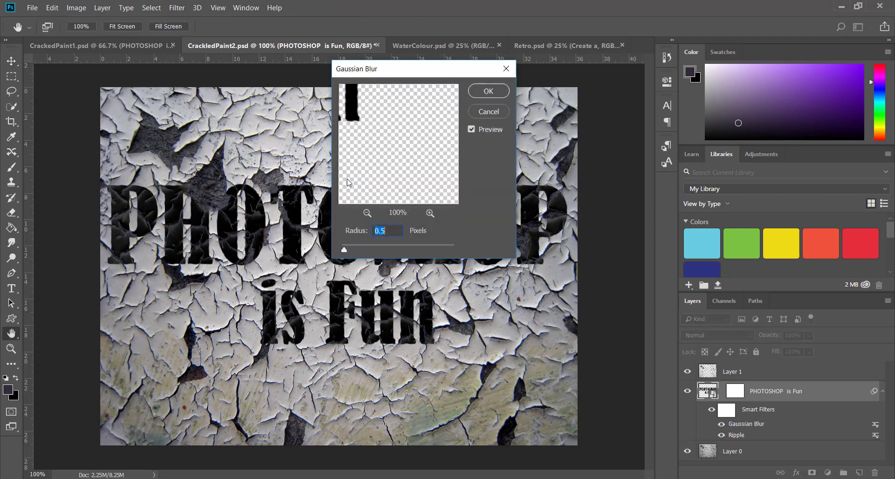
drag(419, 210, 430, 218)
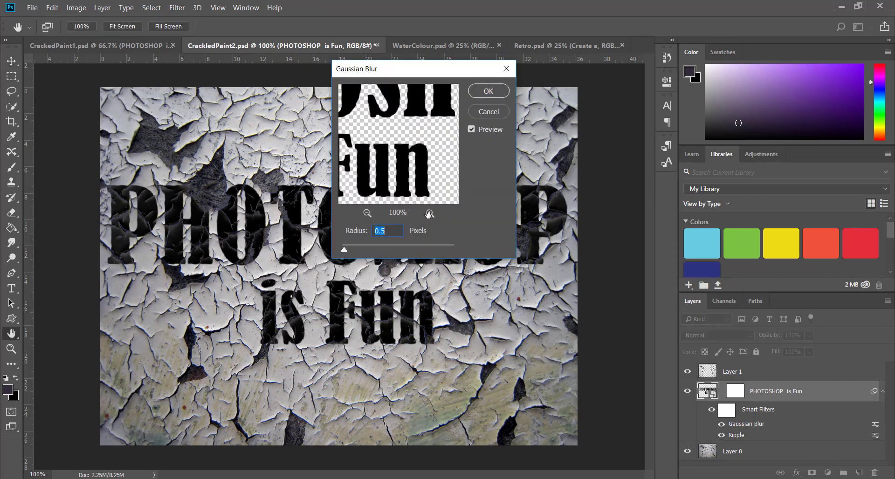
text(1)
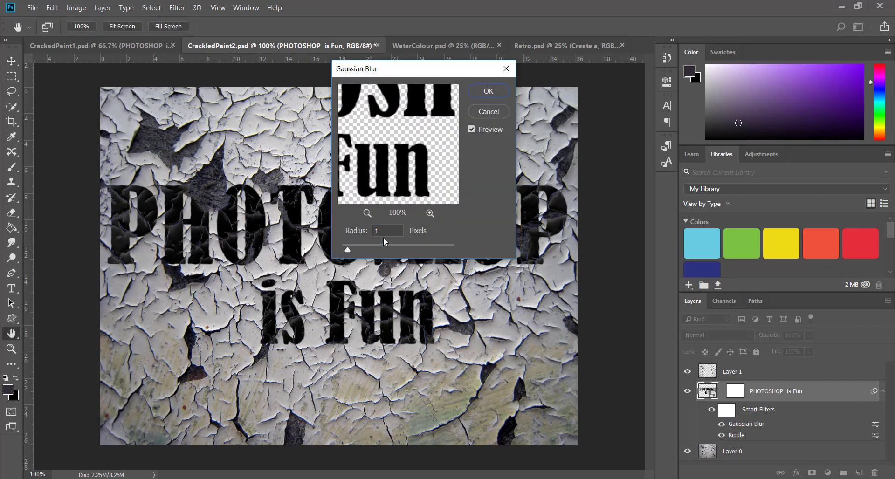
key(Tab)
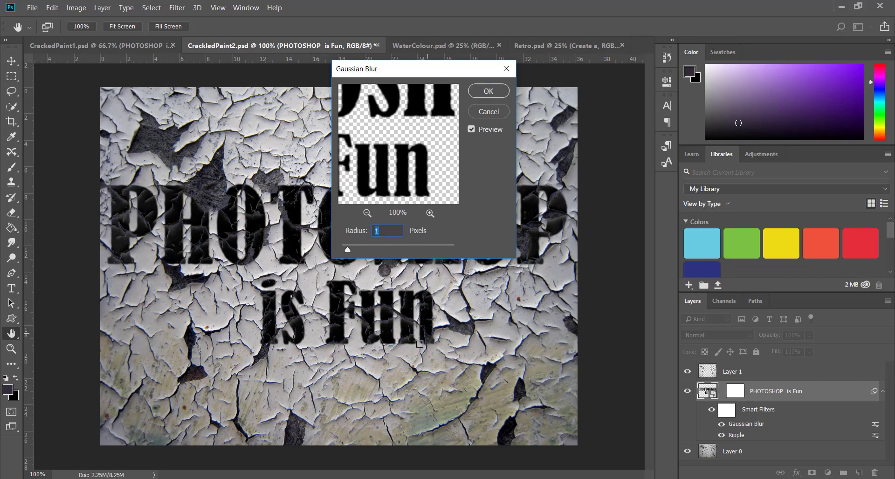
click(487, 93)
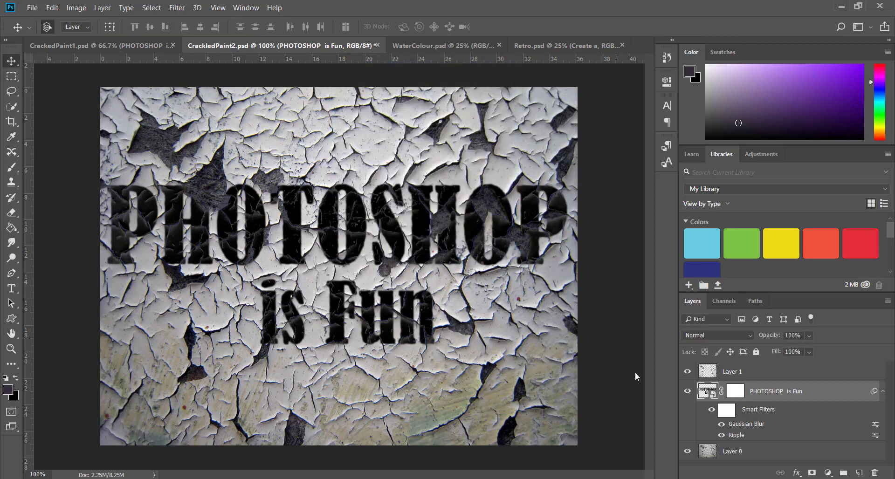
Add monochromatic Gaussian noise with an amount of 9.64% to the PHOTOSHOP is Fun layer.
click(171, 9)
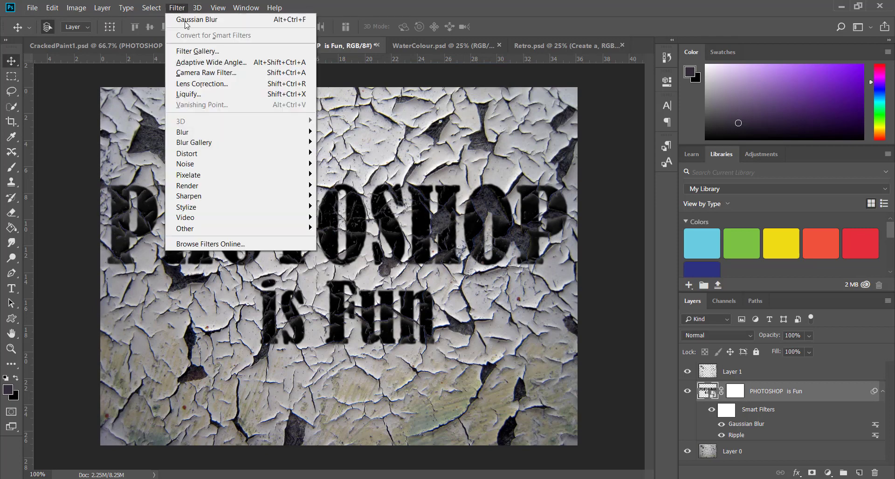
mouse_move(216, 163)
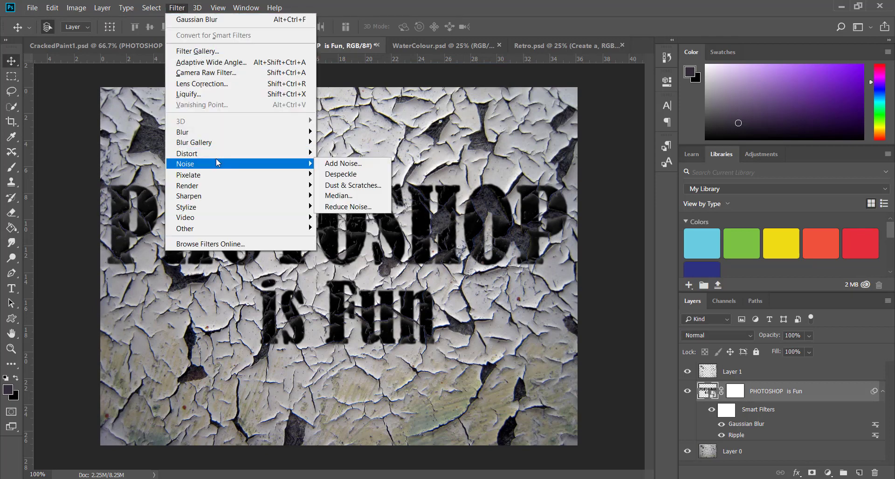
click(336, 164)
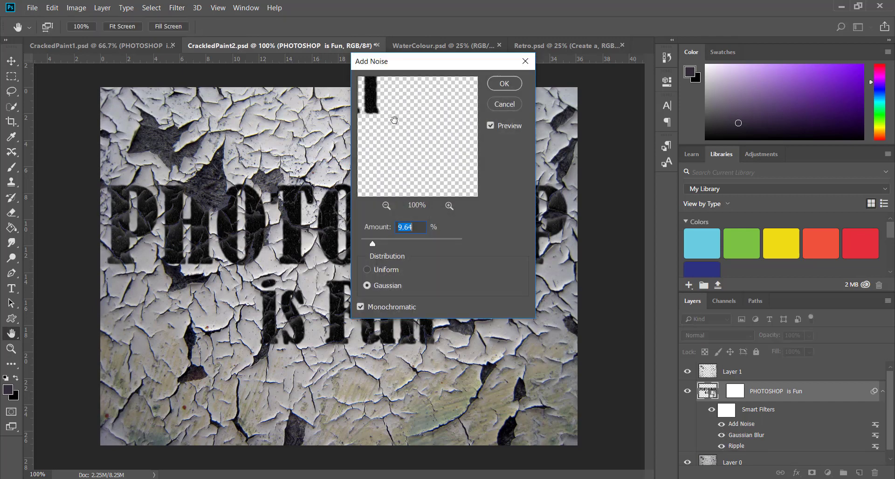
drag(394, 120, 435, 175)
drag(396, 120, 437, 147)
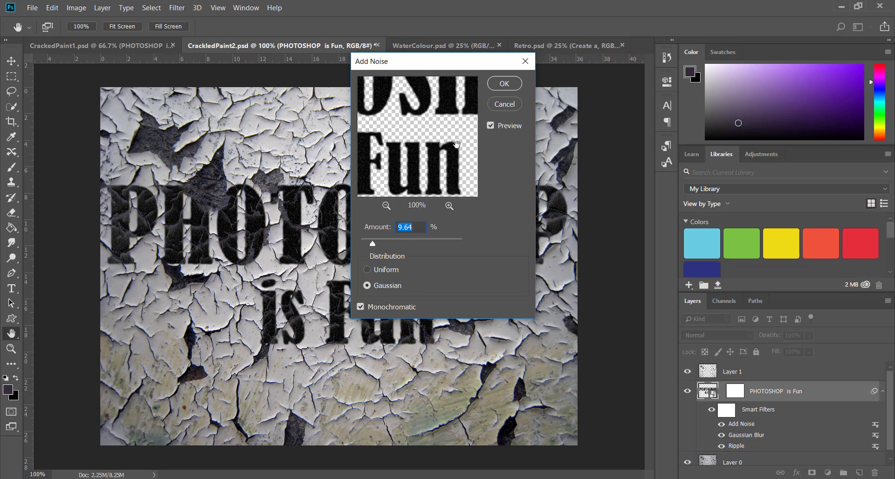
click(505, 83)
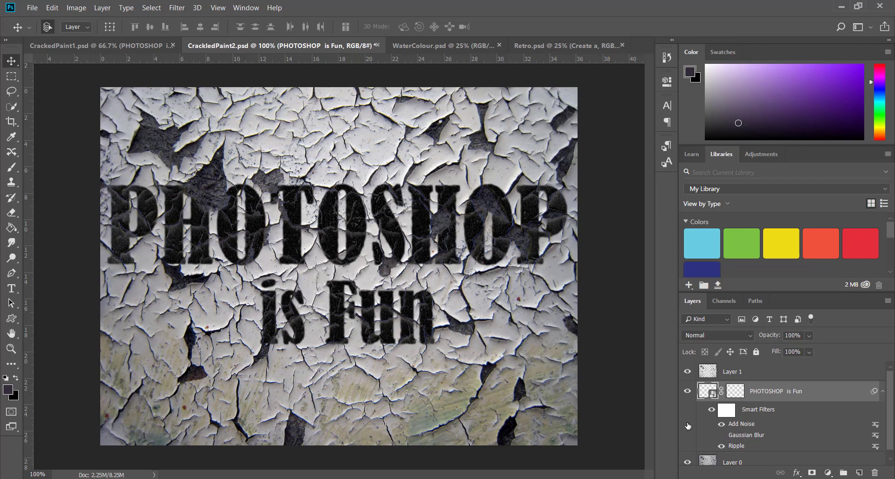
Compare the text with and without the blur, the Layer 1 cracks and all smart filters.
click(721, 436)
click(687, 372)
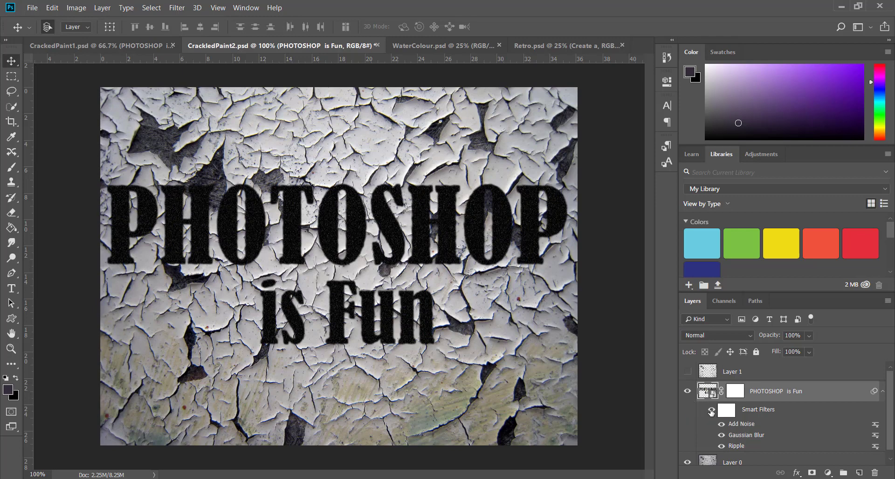
click(711, 410)
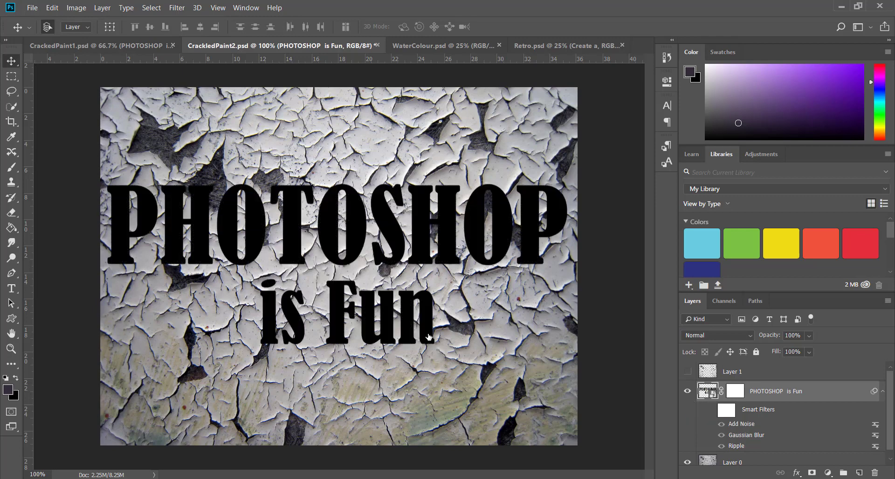
click(711, 410)
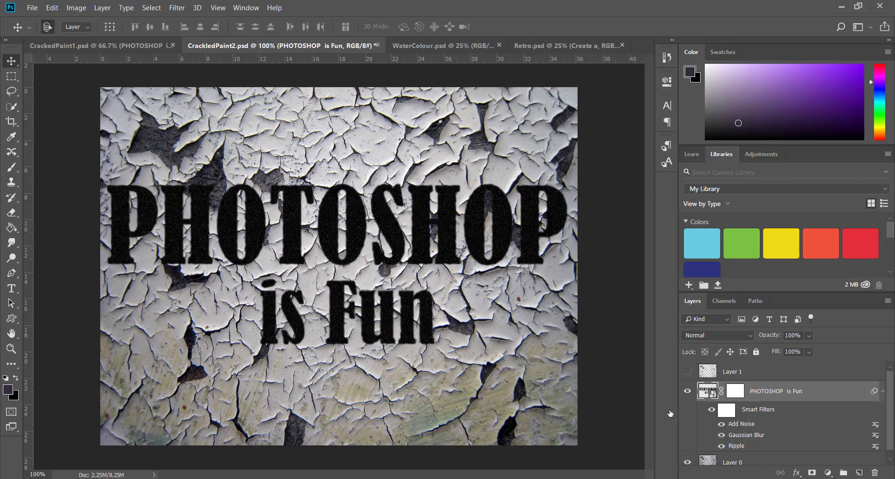
click(686, 371)
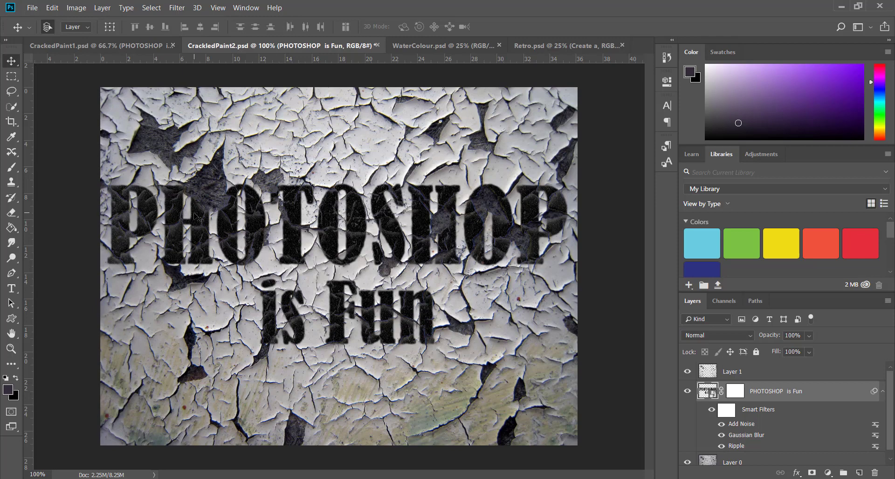
In WaterColour.psd, start a Ripple distortion on the Shape 1 heart, converting the layer to a smart object.
key(ctrl+Tab)
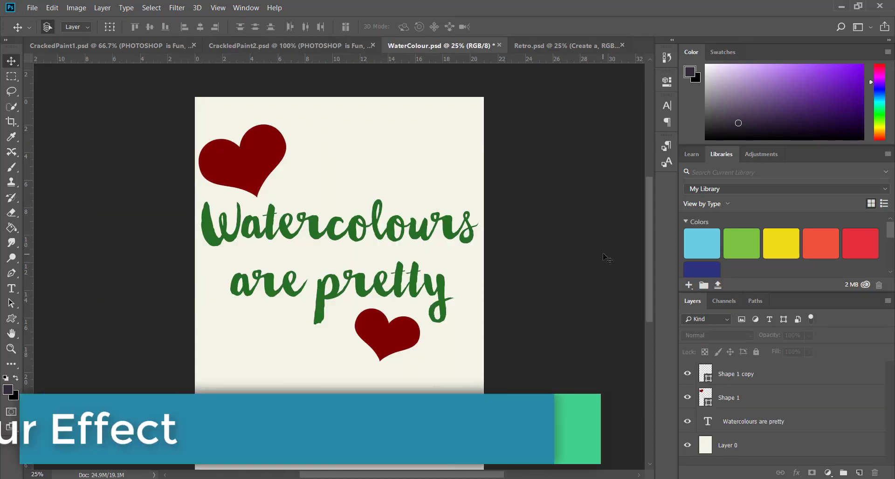
key(ctrl+plus)
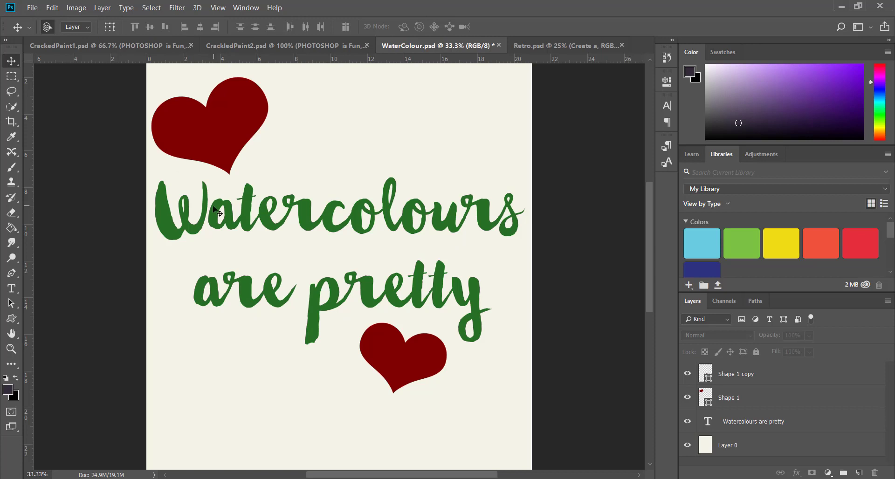
click(741, 398)
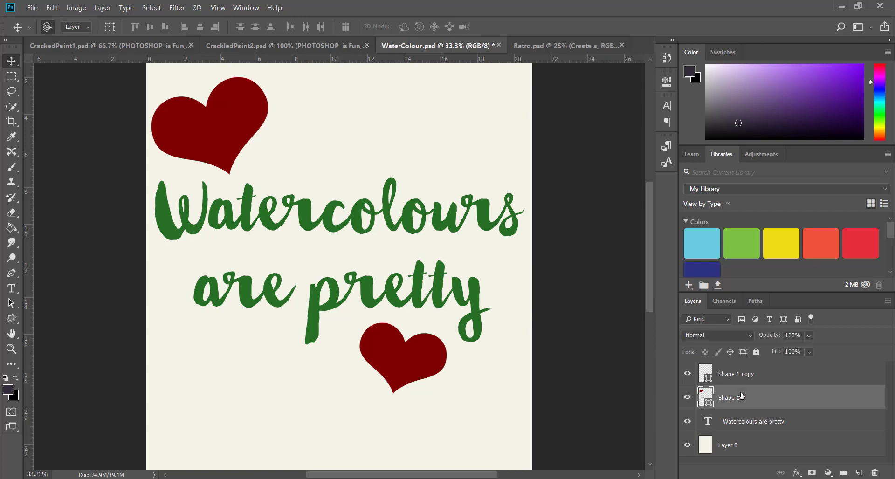
click(179, 11)
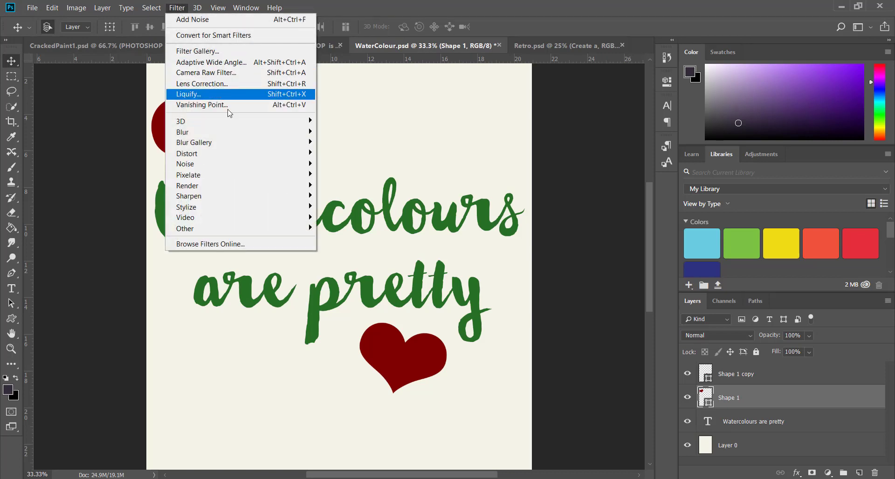
mouse_move(280, 156)
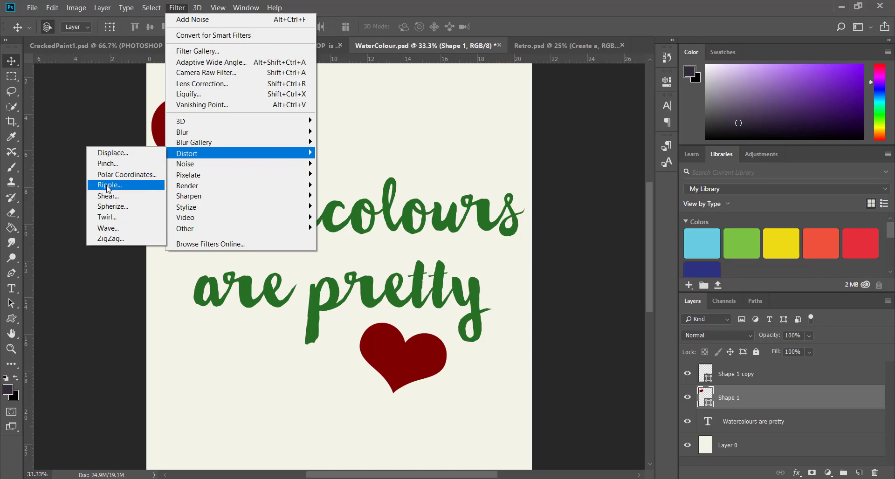
click(107, 184)
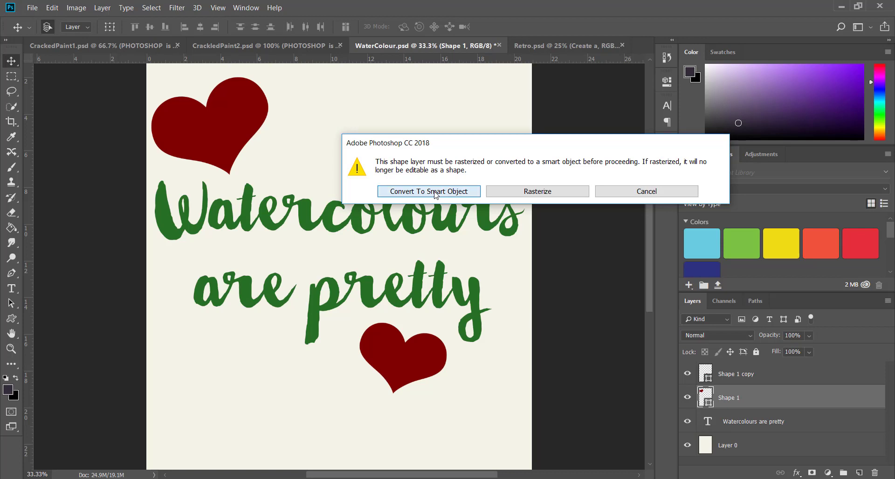
click(435, 194)
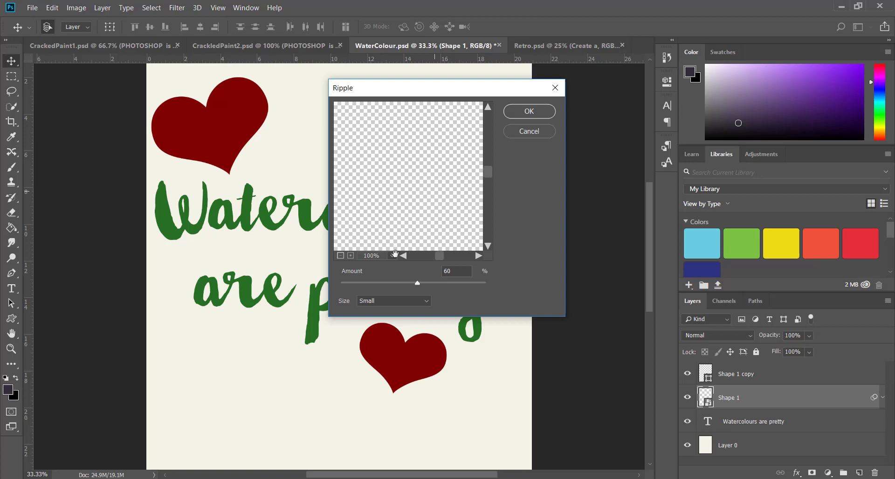
Set the ripple size to Large for the Shape 1 heart.
click(340, 256)
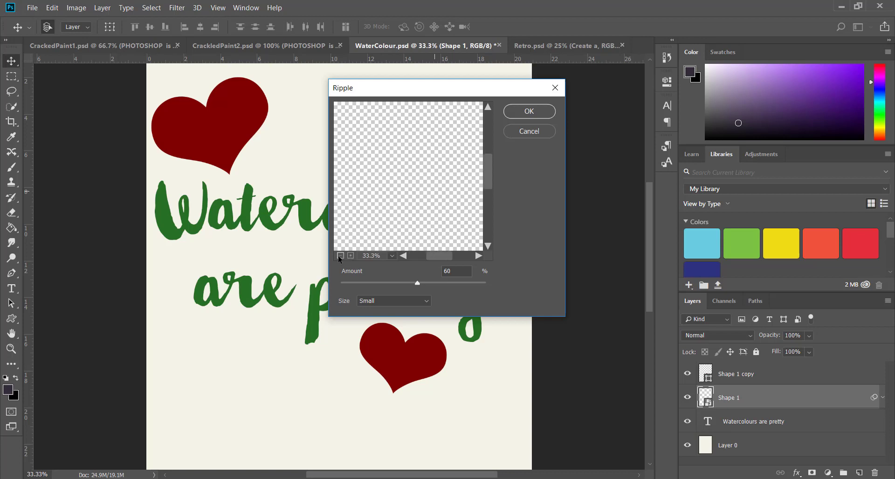
click(340, 257)
click(340, 257)
click(340, 256)
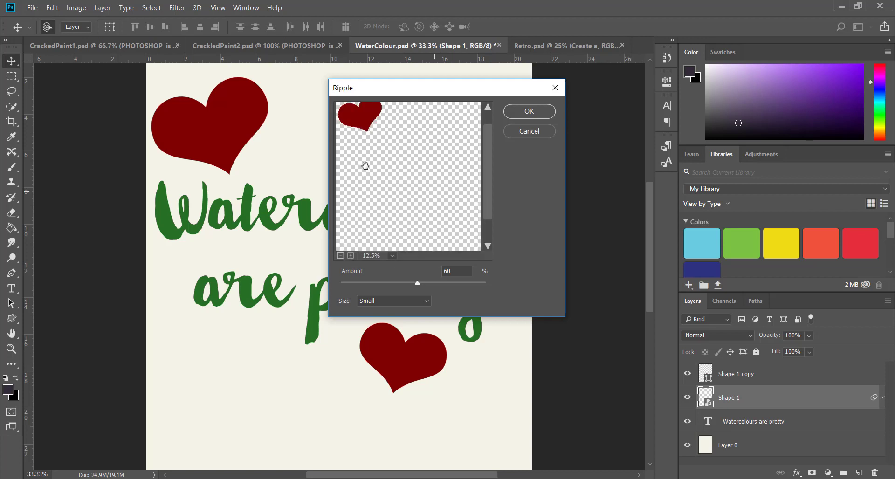
drag(396, 214, 420, 243)
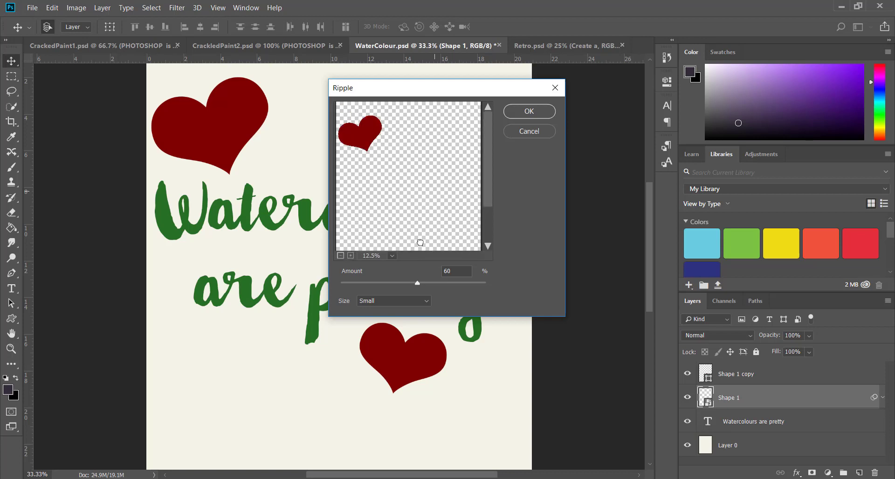
click(350, 256)
click(350, 256)
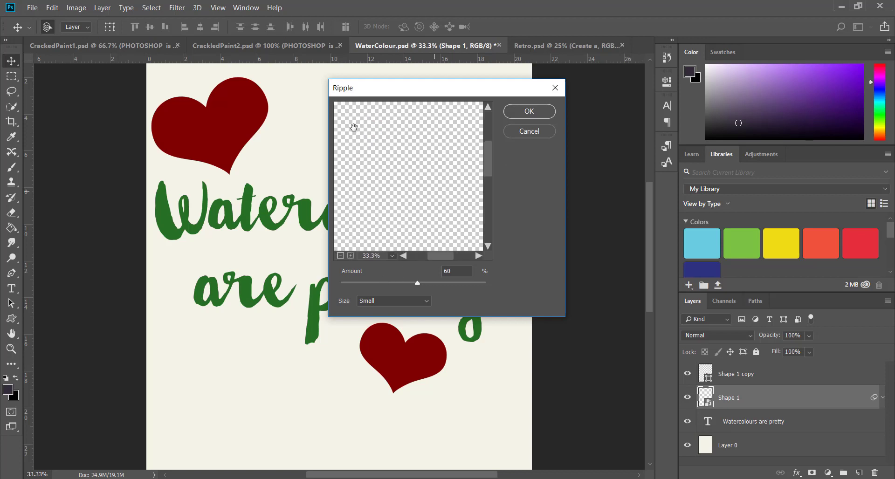
drag(354, 127, 473, 225)
drag(371, 165, 411, 202)
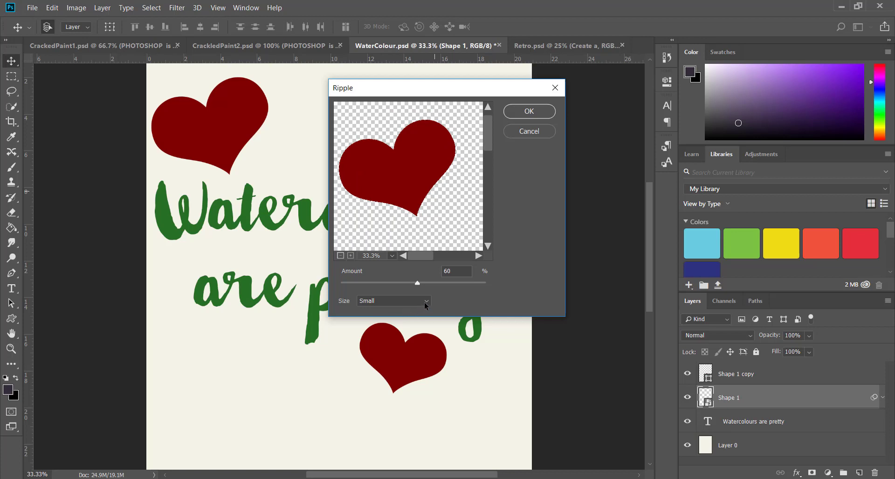
click(428, 300)
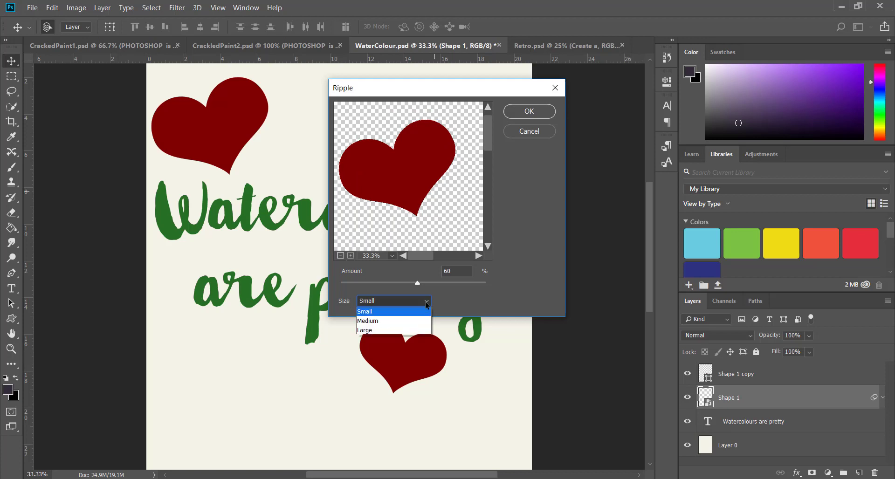
click(384, 332)
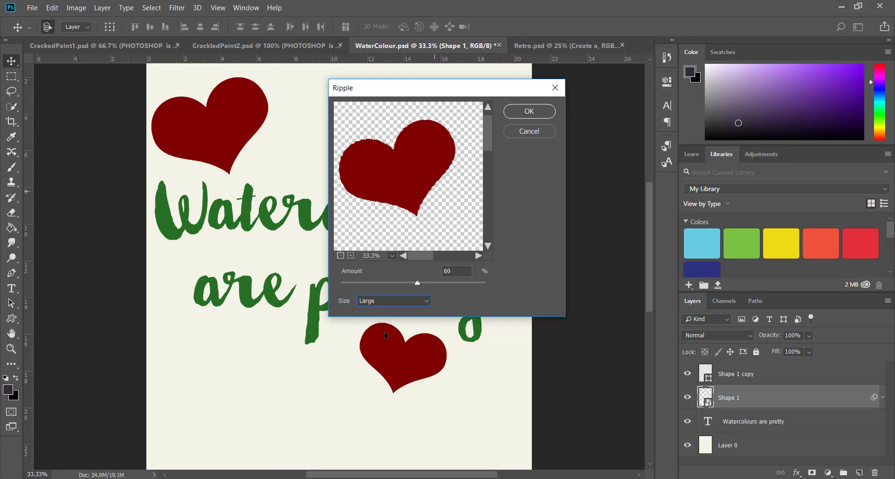
Try ripple amounts of 80%, 150% and 100% on the Shape 1 heart, and apply the Ripple at 80%.
click(421, 275)
text(80)
click(421, 275)
text(150)
click(421, 275)
text(100)
click(421, 275)
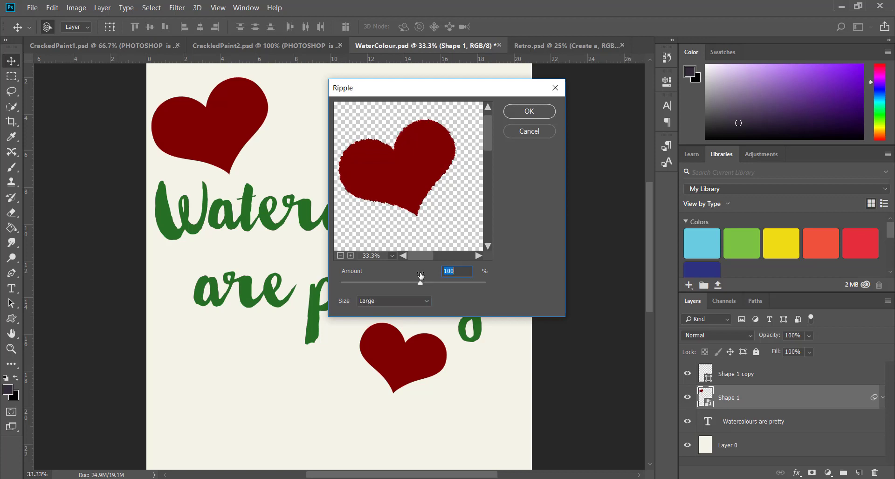
text(80)
click(534, 112)
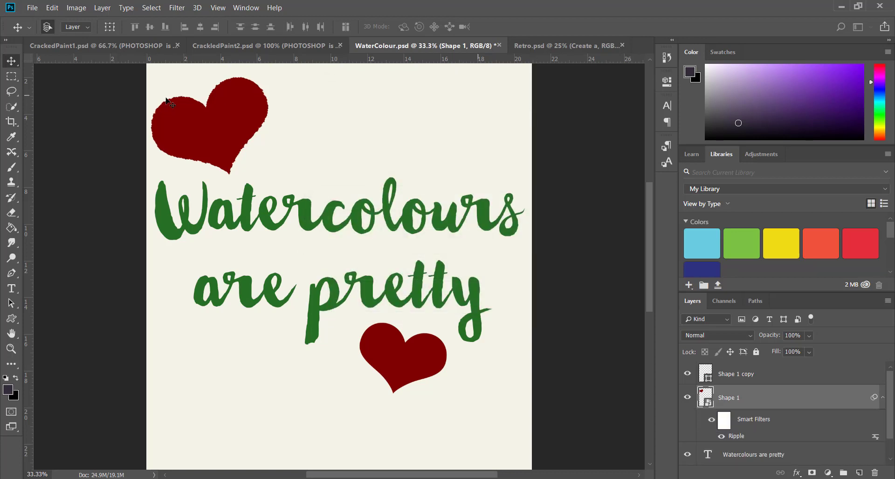
Rasterize the Shape 1 copy heart and apply the last Ripple filter to it.
click(766, 379)
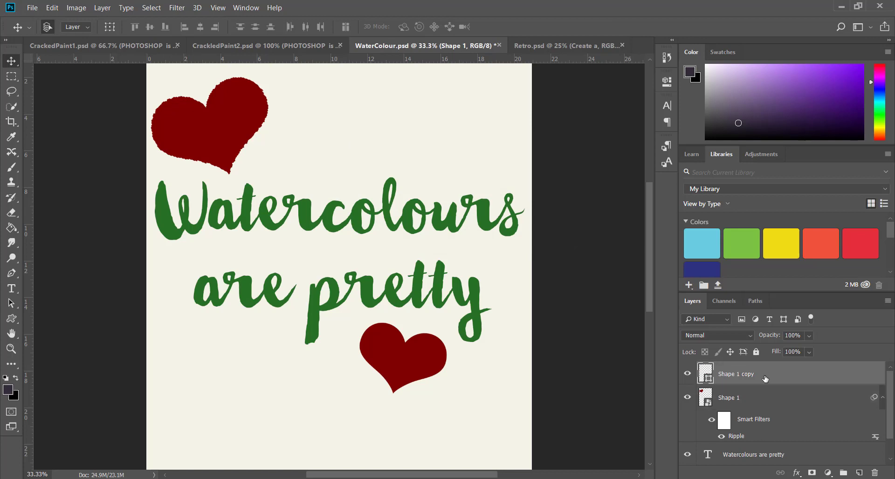
click(177, 8)
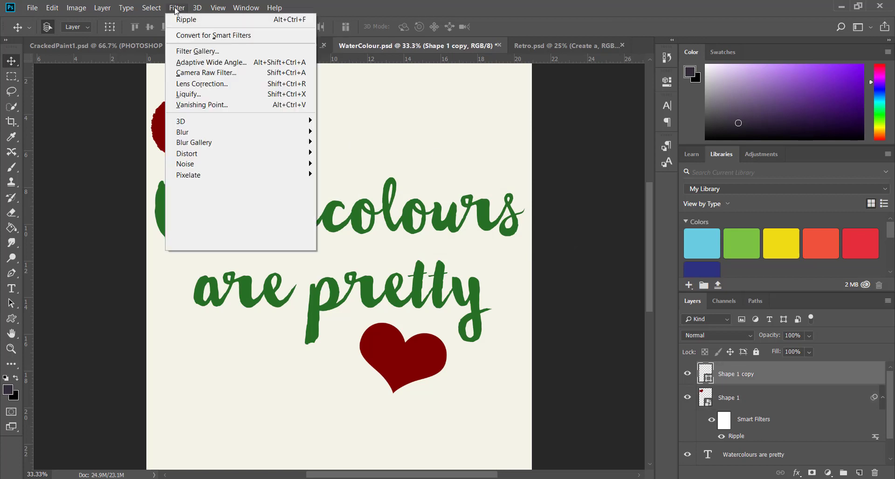
click(181, 22)
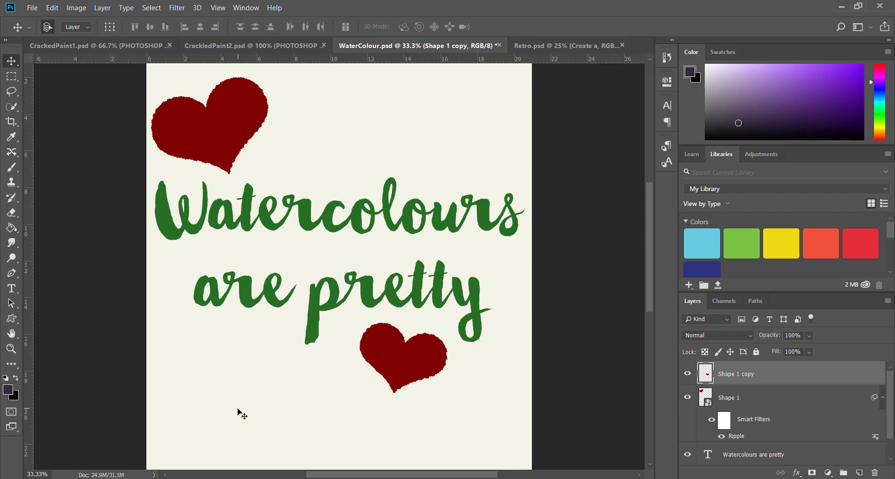
Place paper19.jpg from the Photoshop Textures folder in File Explorer into WaterColour.psd and stretch its height to about 106.3% to cover the page.
key(alt+Tab)
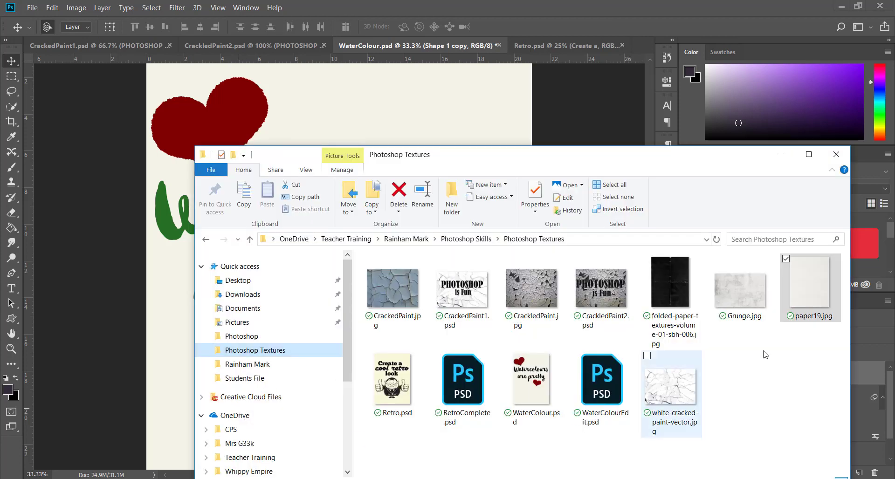
drag(811, 287, 397, 133)
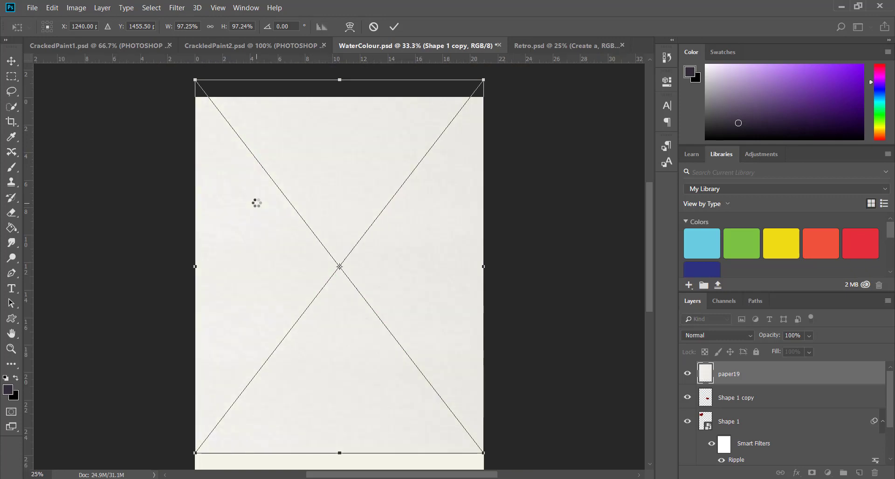
key(ctrl+minus)
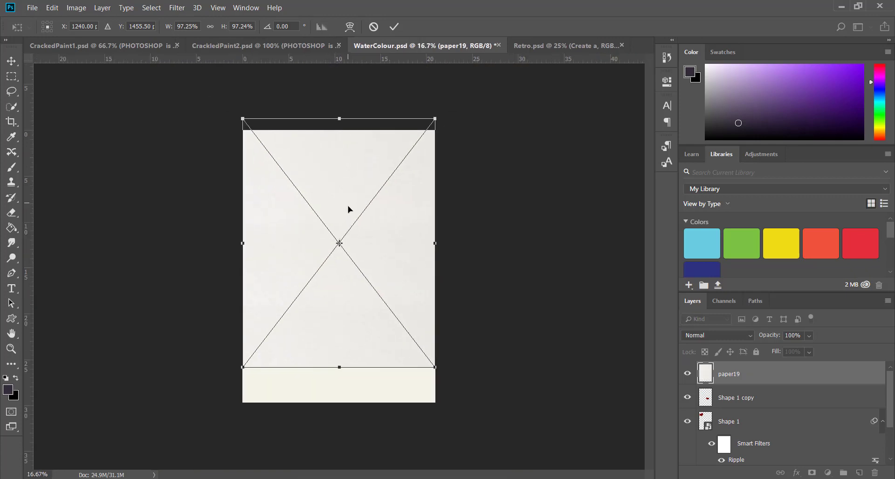
mouse_move(349, 207)
mouse_down()
mouse_move(345, 227)
mouse_move(351, 221)
mouse_up()
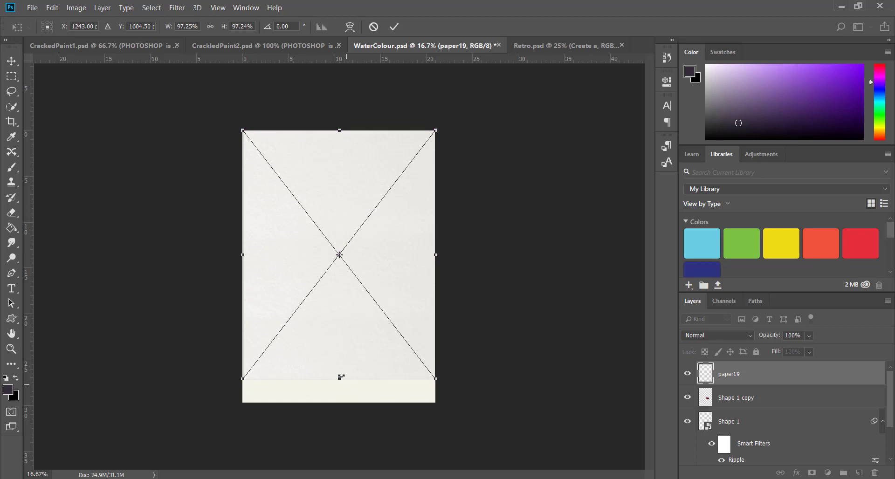
drag(338, 380, 334, 404)
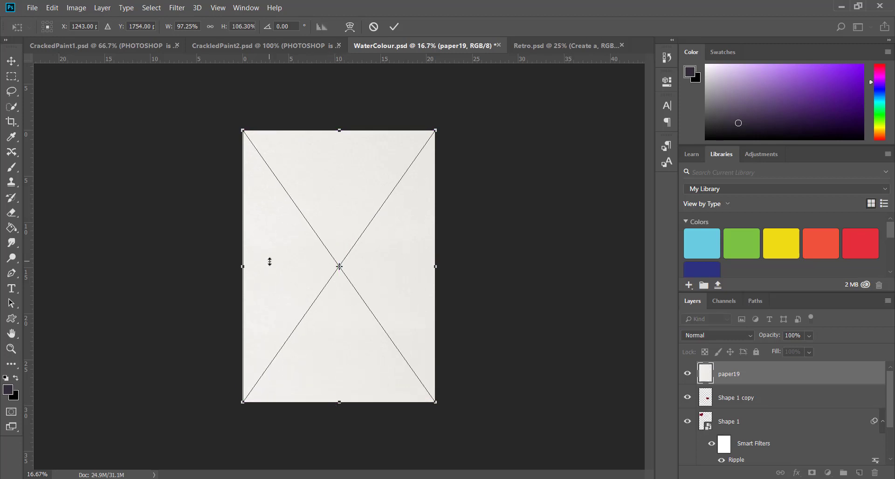
click(394, 28)
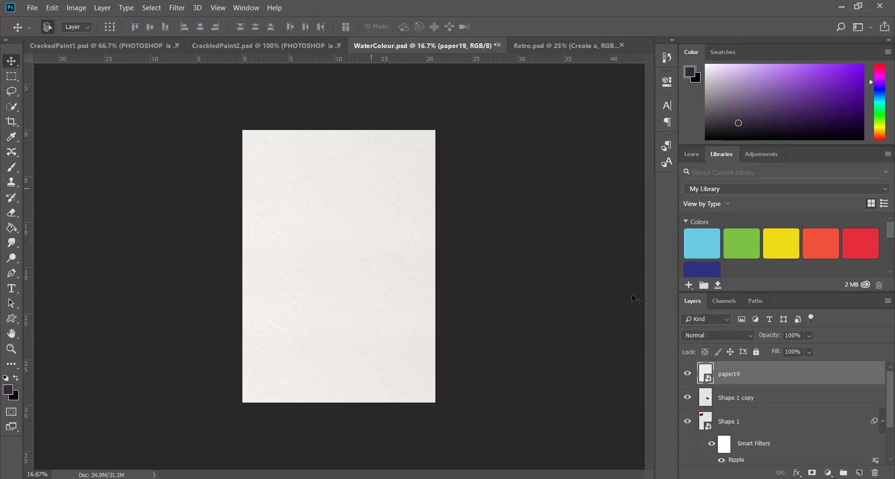
Try the Darken and Multiply blending modes on the paper19 layer and inspect the paper texture at 100% zoom.
key(ctrl+plus)
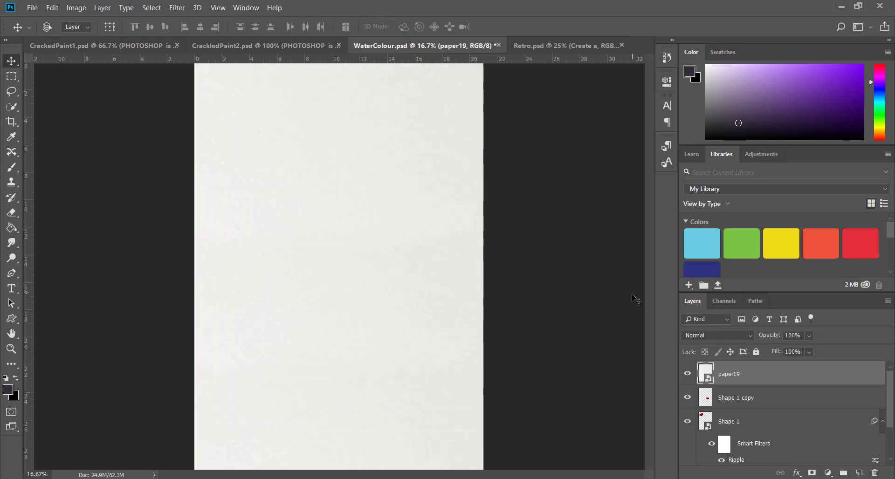
key(ctrl+plus)
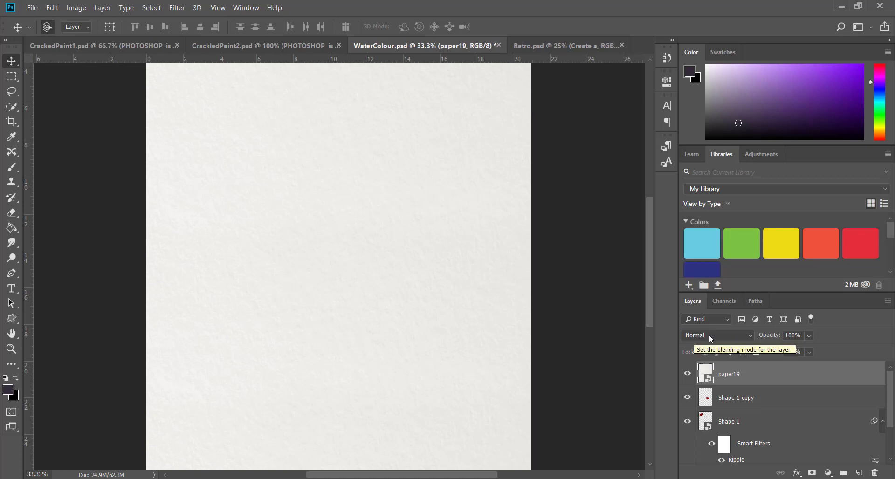
click(742, 334)
click(745, 335)
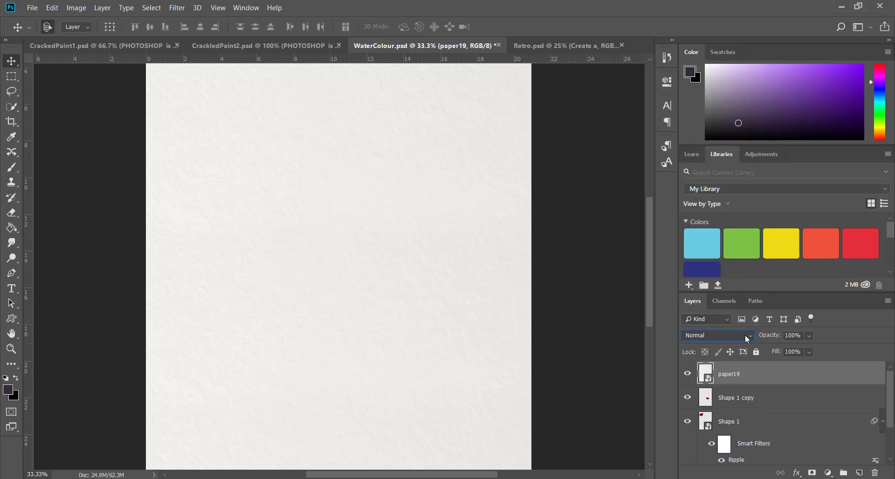
scroll(748, 339, down, 1)
scroll(747, 339, down, 1)
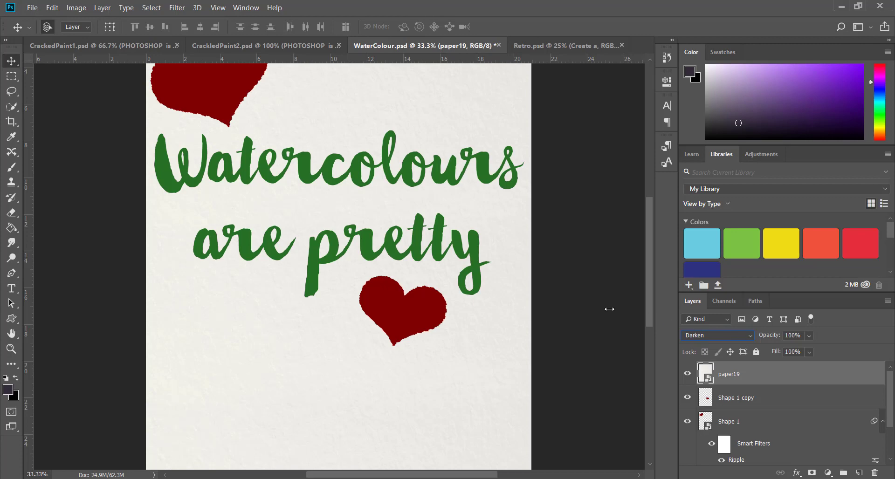
key(Down)
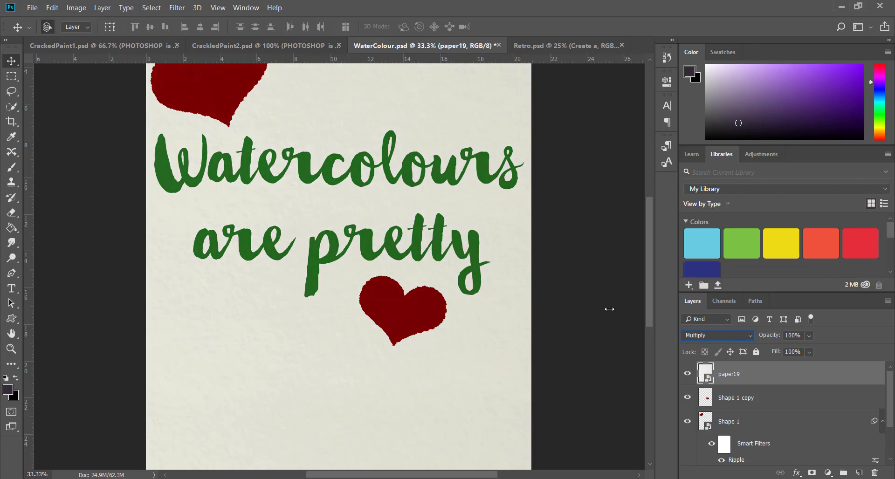
key(ctrl+plus)
key(ctrl+plus)
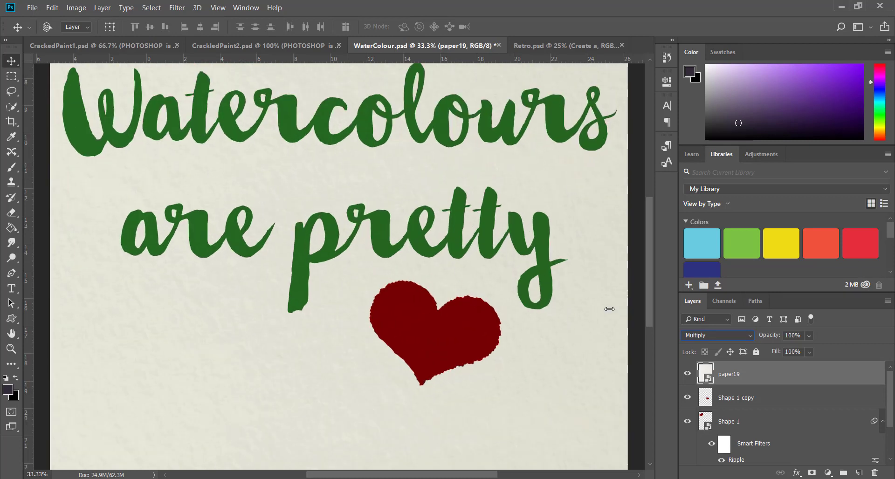
key(ctrl+plus)
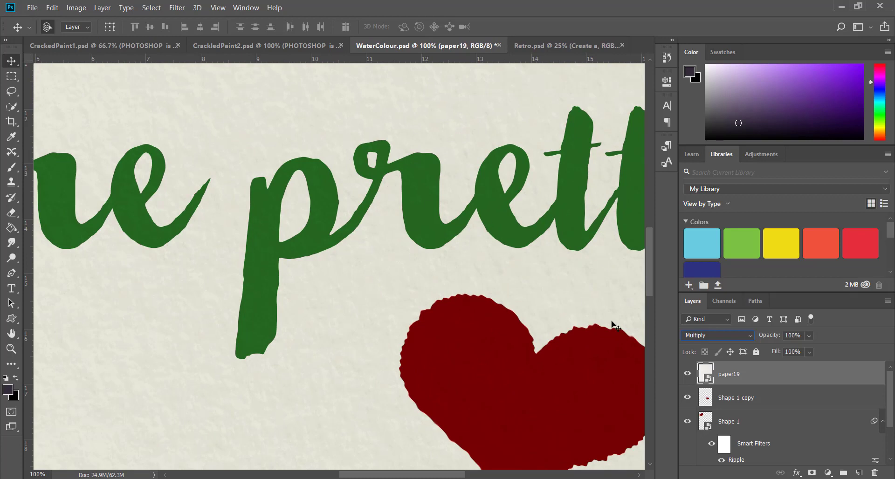
Try further blending modes on the paper19 layer, from Color Burn and Lighten through Overlay, Hard Light and Hard Mix to Difference.
scroll(723, 337, down, 1)
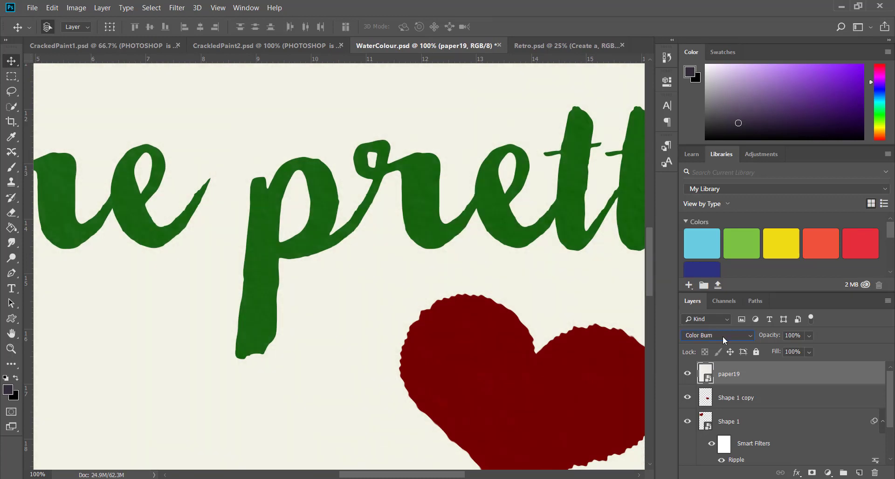
scroll(723, 337, down, 1)
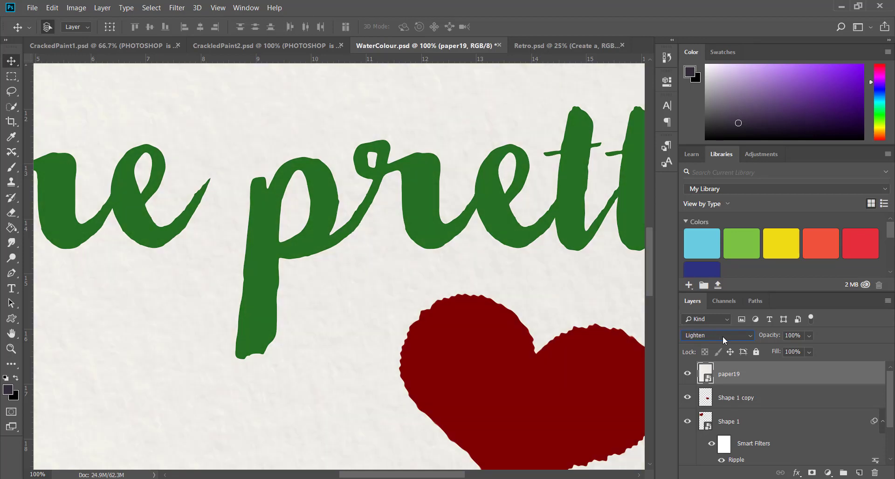
scroll(723, 337, down, 1)
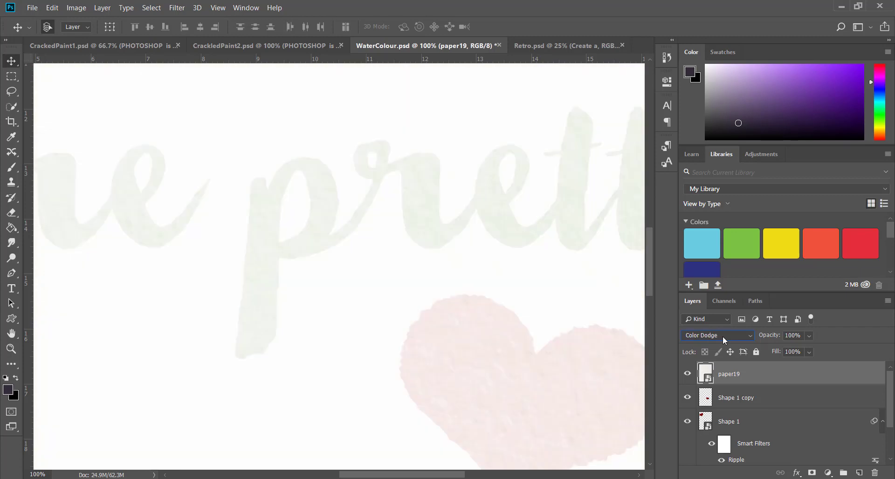
scroll(722, 337, down, 1)
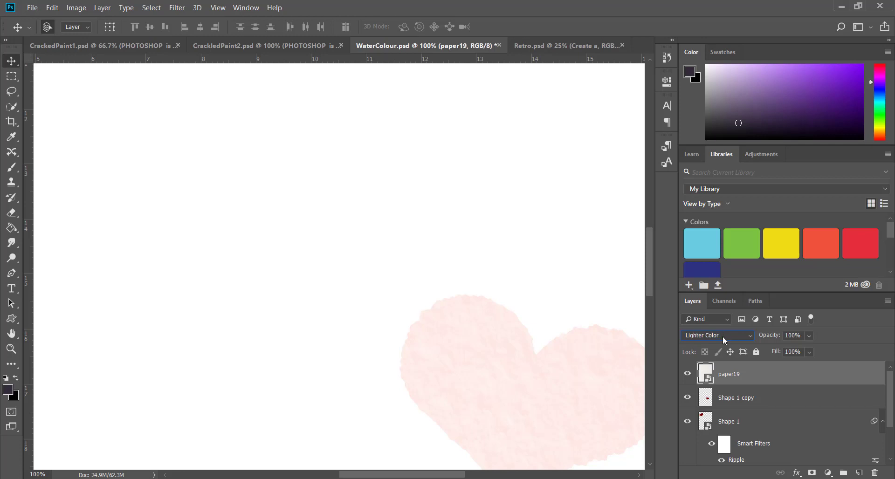
scroll(723, 337, down, 1)
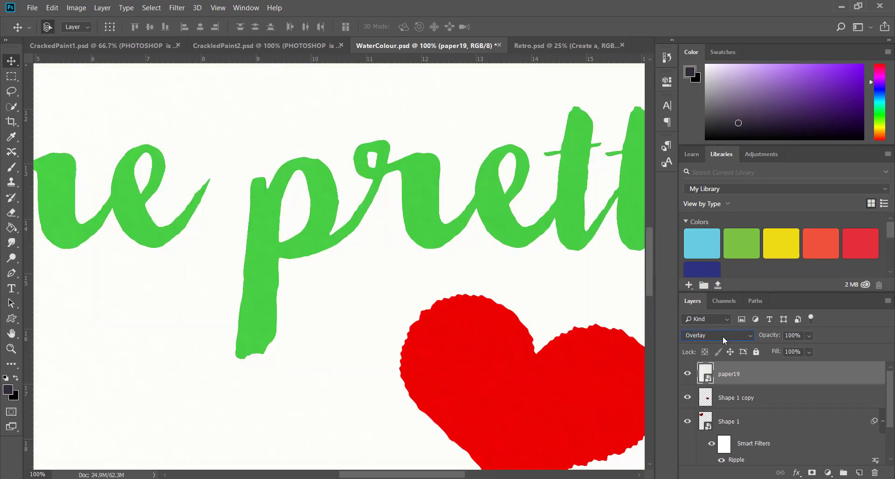
scroll(722, 337, down, 1)
scroll(722, 337, down, 1)
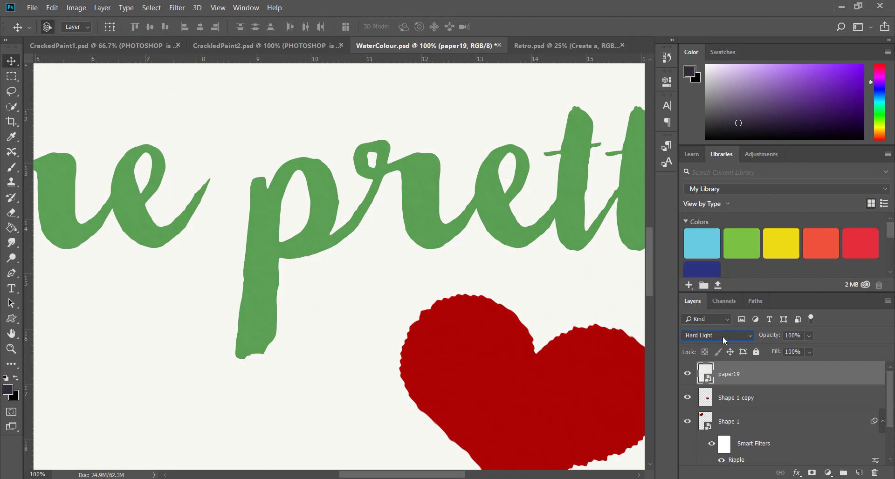
scroll(723, 336, down, 1)
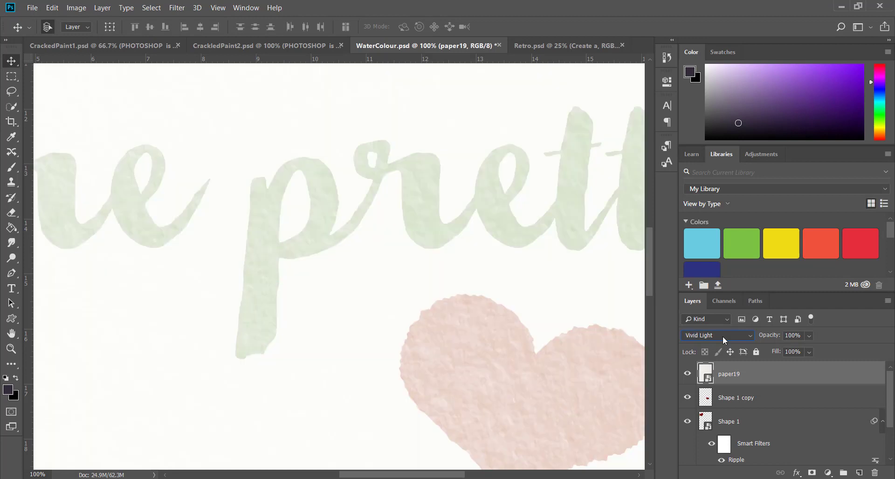
scroll(722, 337, down, 1)
scroll(723, 337, down, 1)
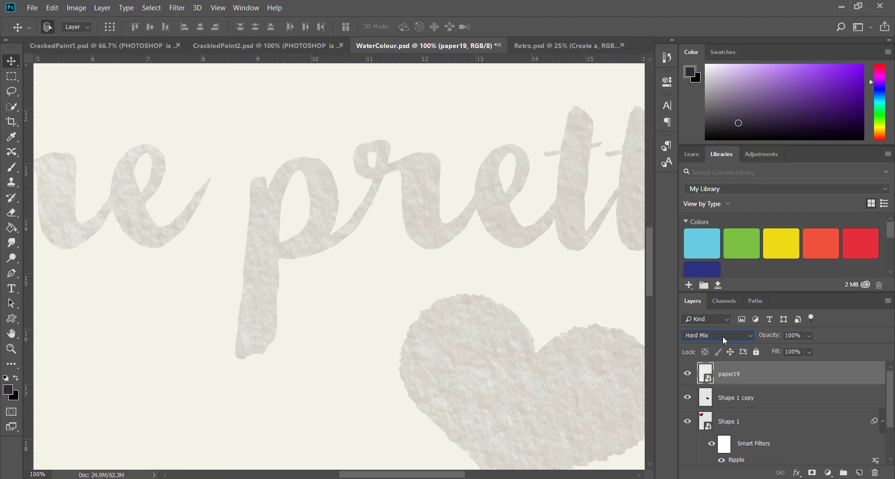
scroll(723, 336, down, 1)
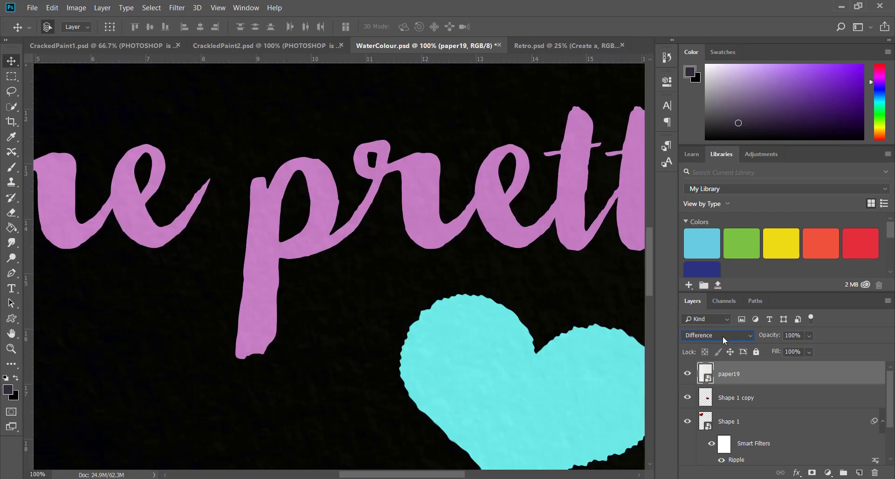
scroll(722, 336, down, 1)
scroll(723, 336, up, 1)
Set the paper19 layer's blending mode to Linear Burn and check the whole design.
click(752, 336)
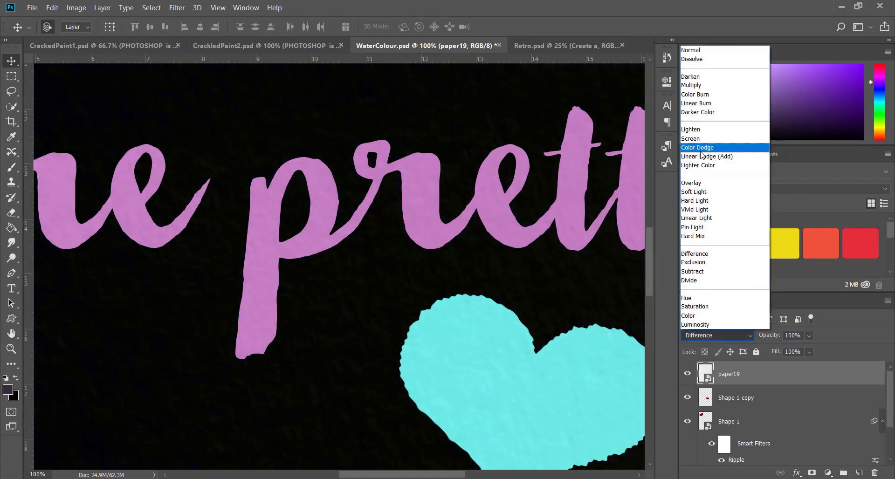
click(700, 104)
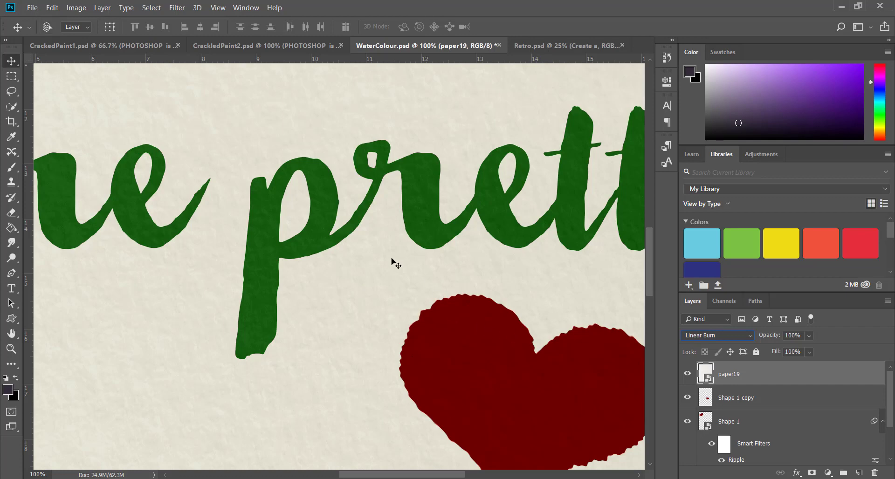
key(ctrl+minus)
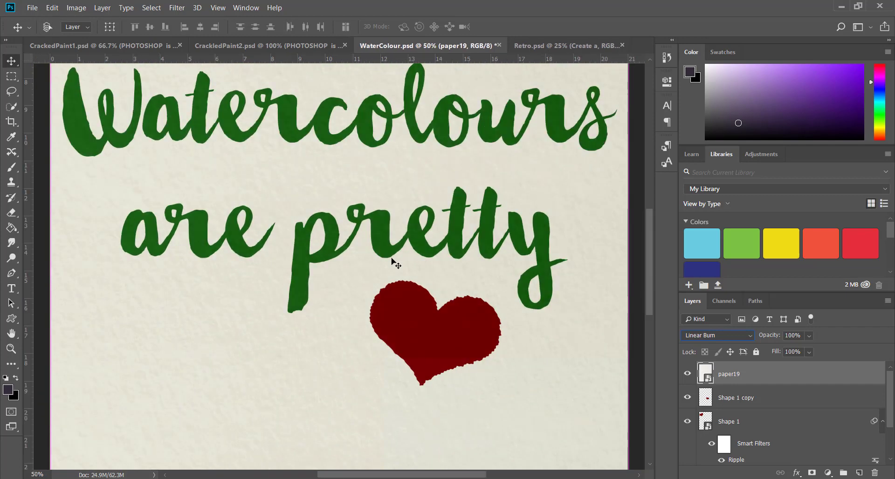
key(ctrl+minus)
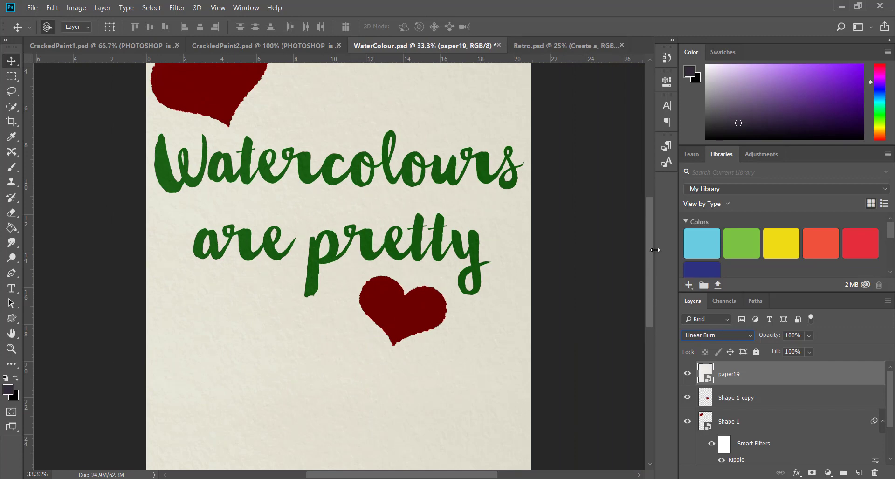
drag(649, 242, 649, 233)
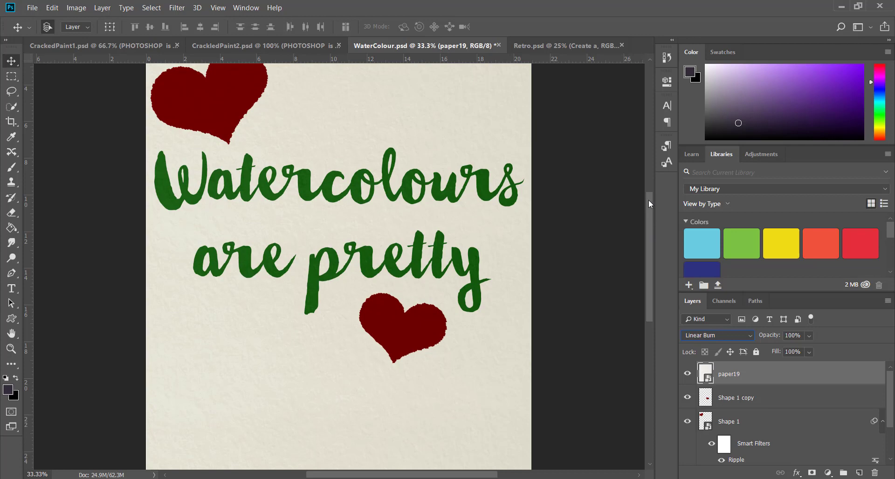
drag(649, 201, 650, 174)
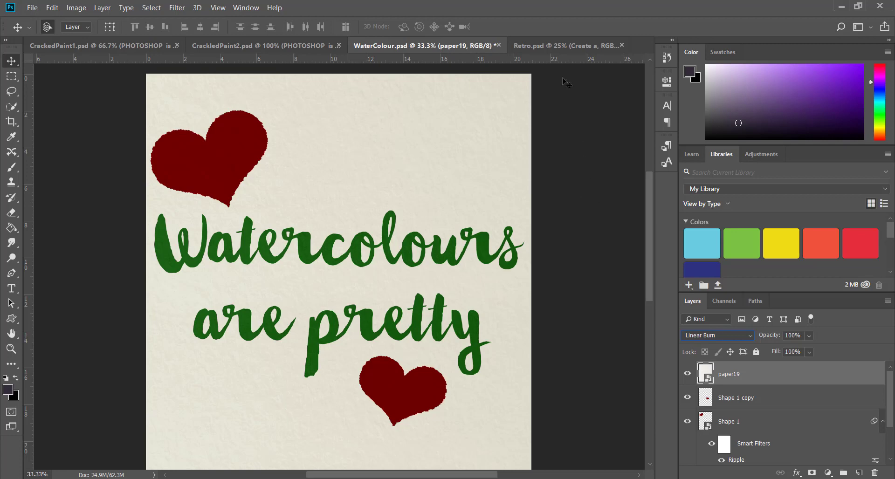
Switch to Retro.psd and start the Ripple distortion on the "Create a" text layer, converting it to a smart object.
click(566, 45)
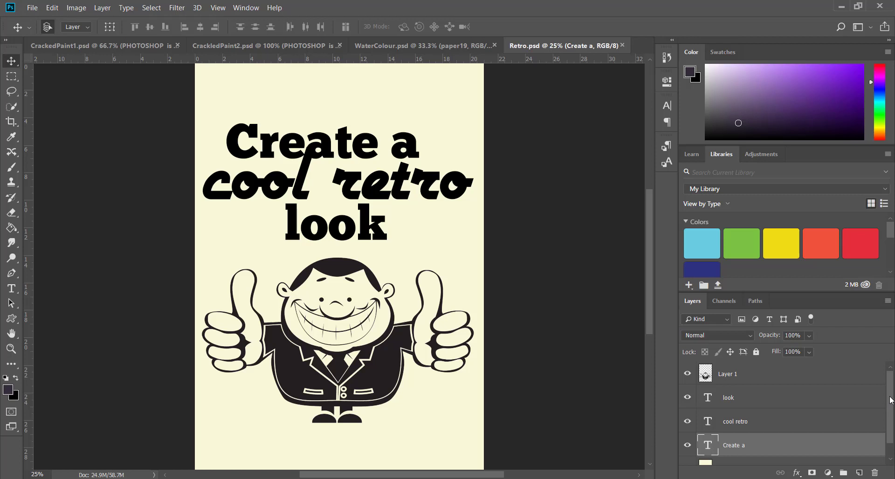
scroll(888, 410, down, 1)
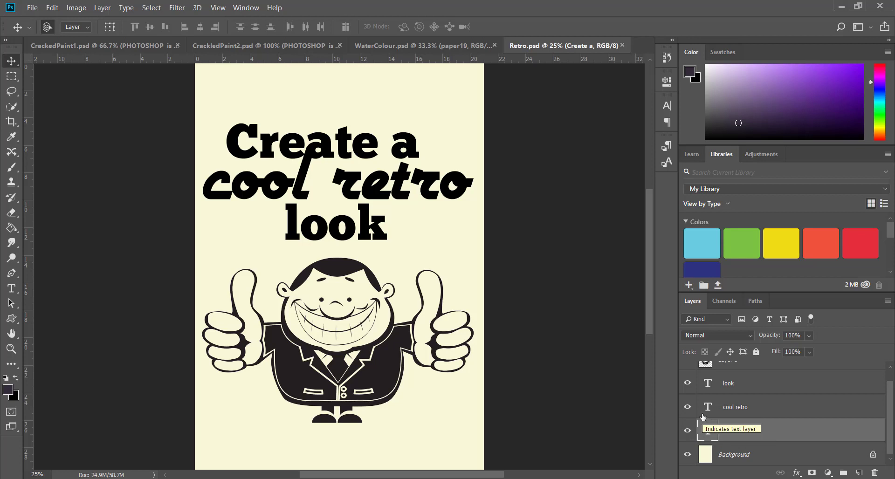
click(178, 10)
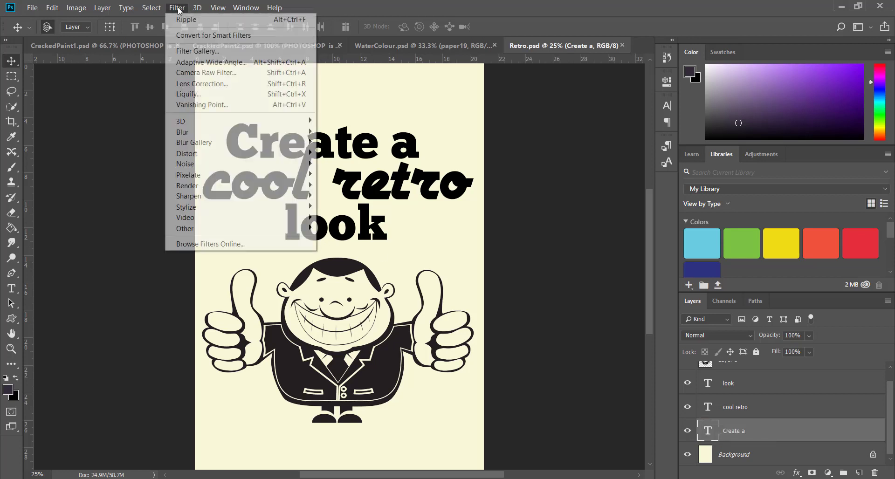
mouse_move(221, 158)
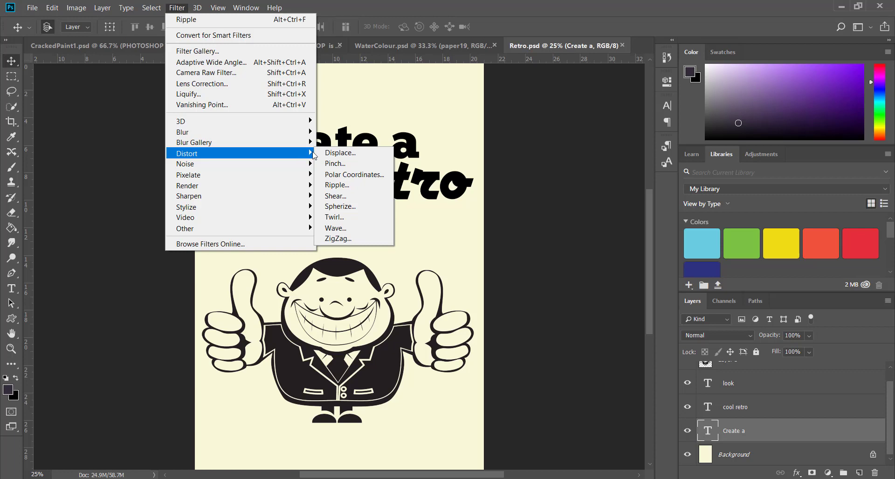
click(339, 186)
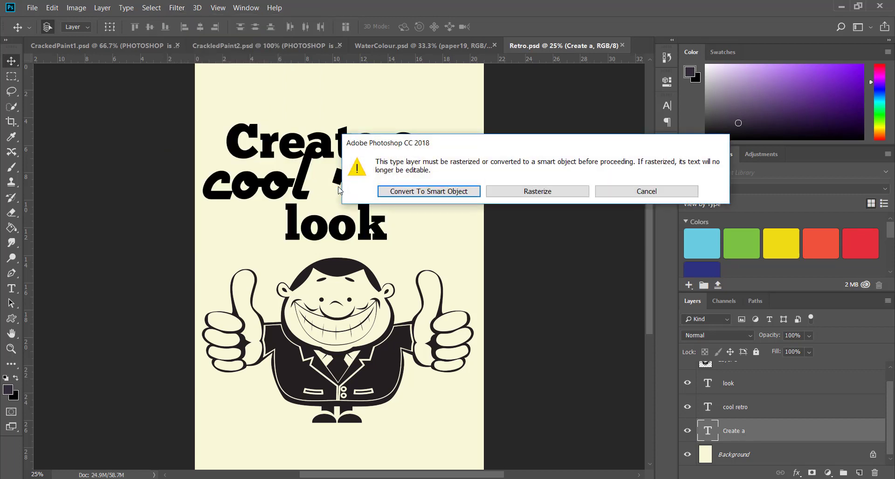
click(439, 197)
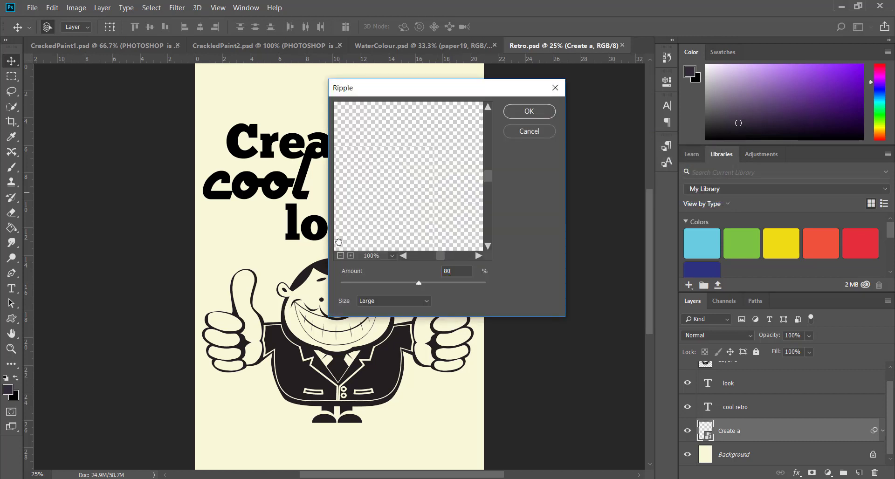
Set the Ripple size for the "Create a" lettering to Medium, checking its edges in the filter preview.
click(340, 256)
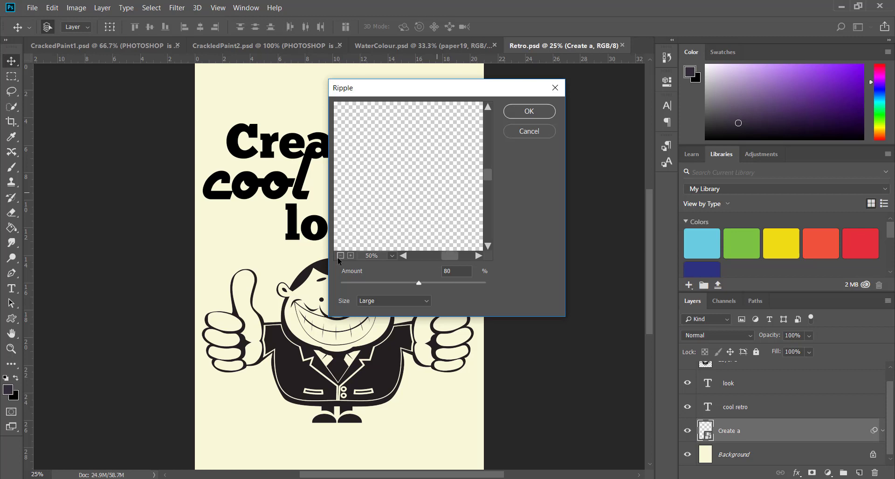
click(340, 256)
click(340, 256)
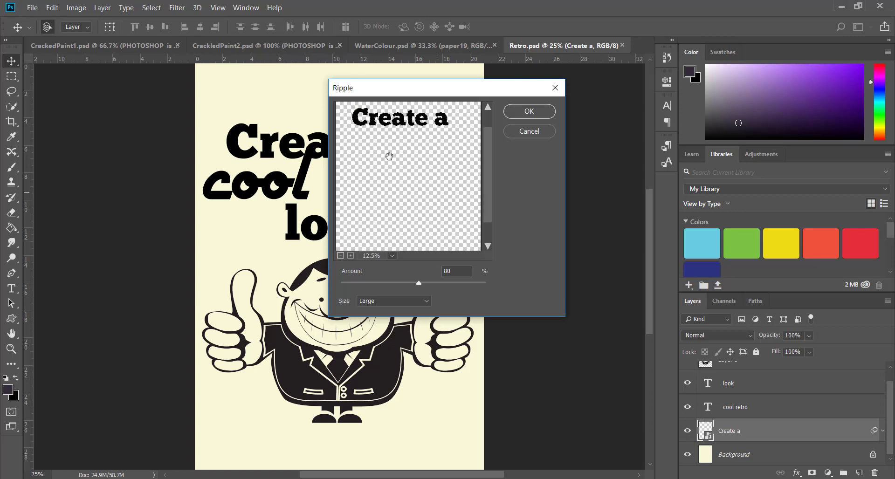
drag(388, 157, 393, 200)
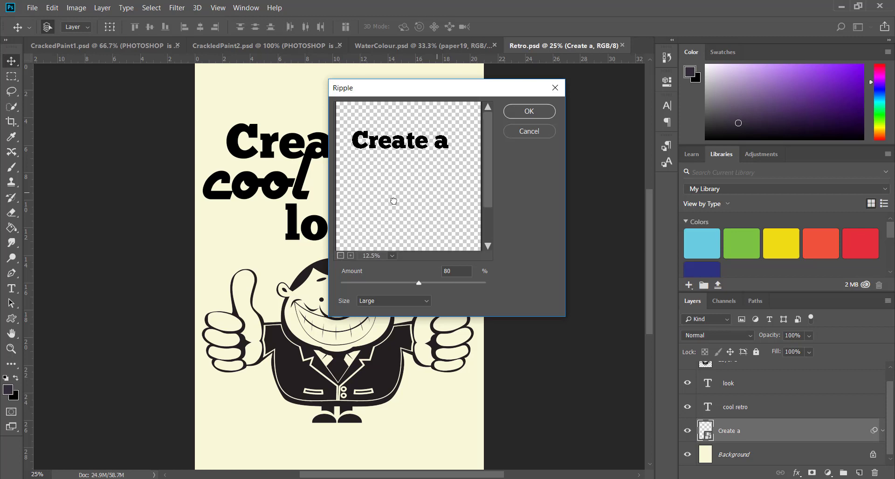
click(350, 256)
click(350, 256)
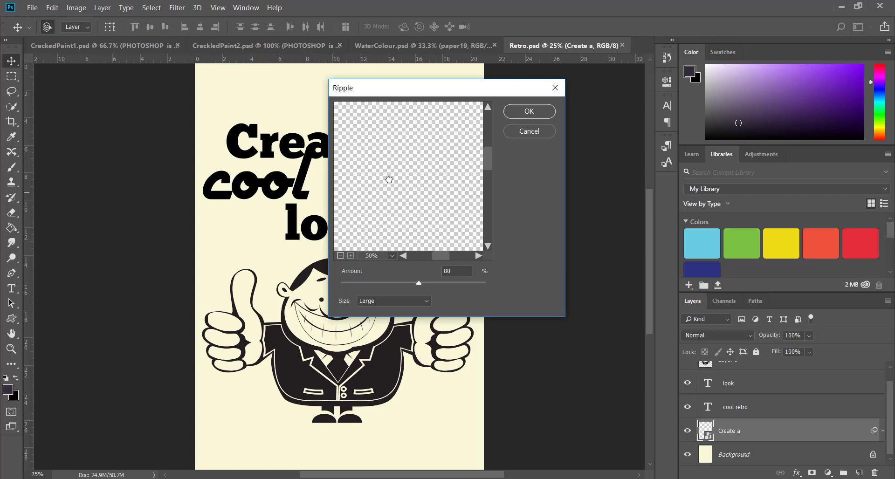
drag(360, 168, 395, 196)
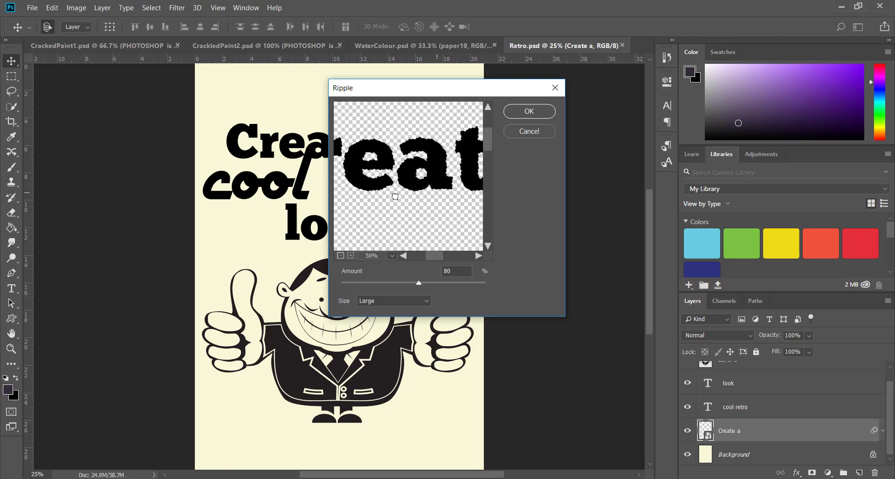
click(399, 301)
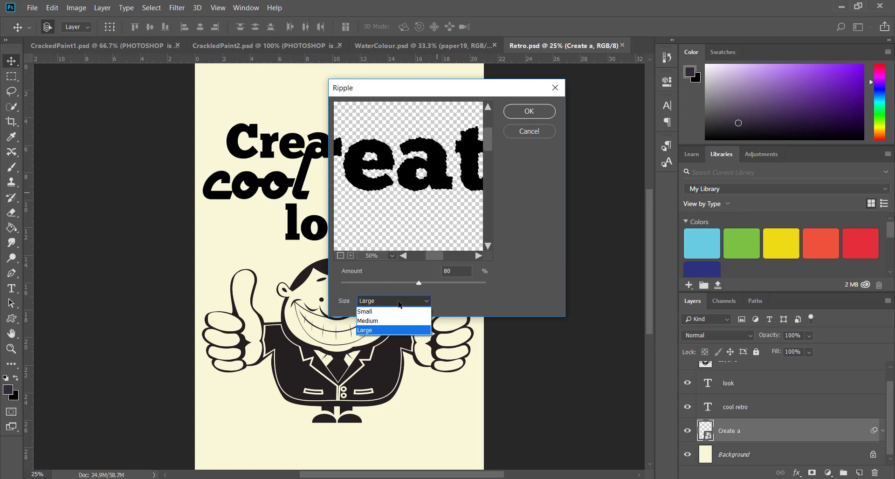
click(377, 322)
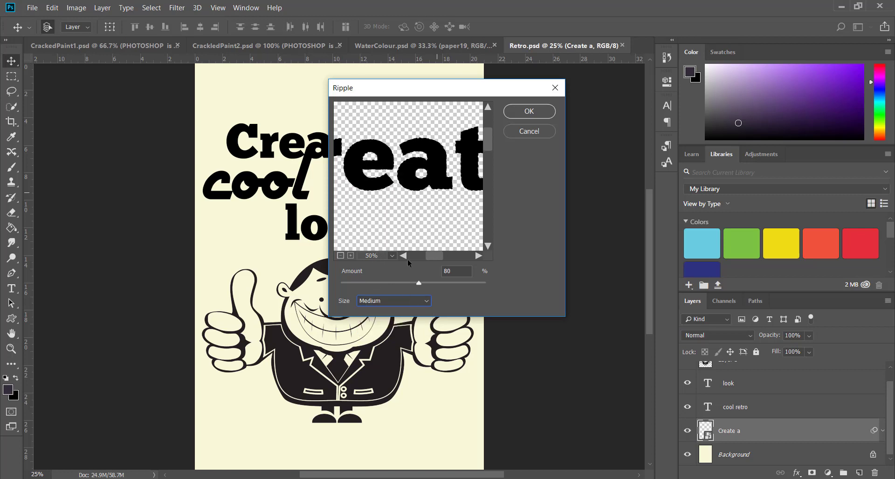
Try a ripple amount of 60%, settle on 50% and apply the filter to the "Create a" layer.
click(455, 270)
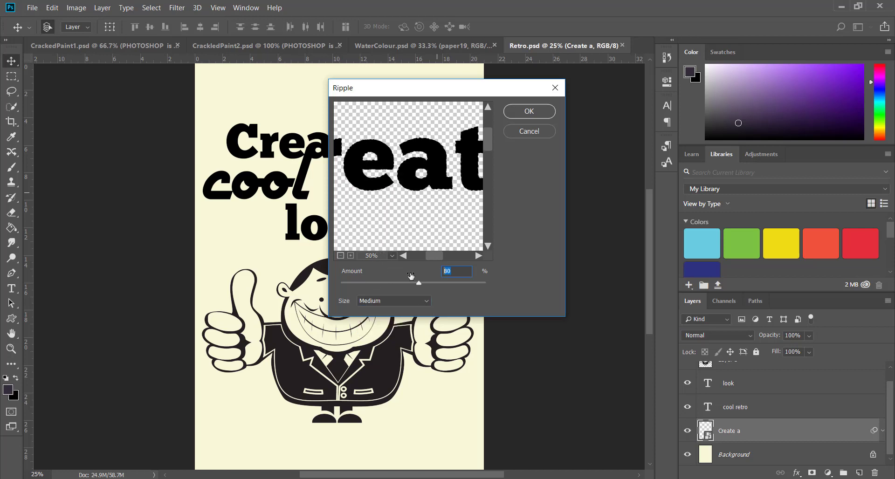
text(60)
key(Tab)
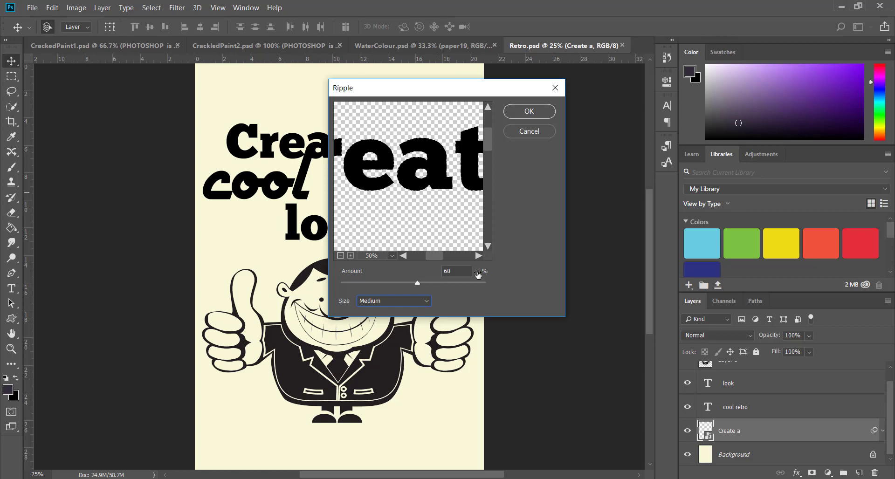
key(BackSpace)
key(BackSpace)
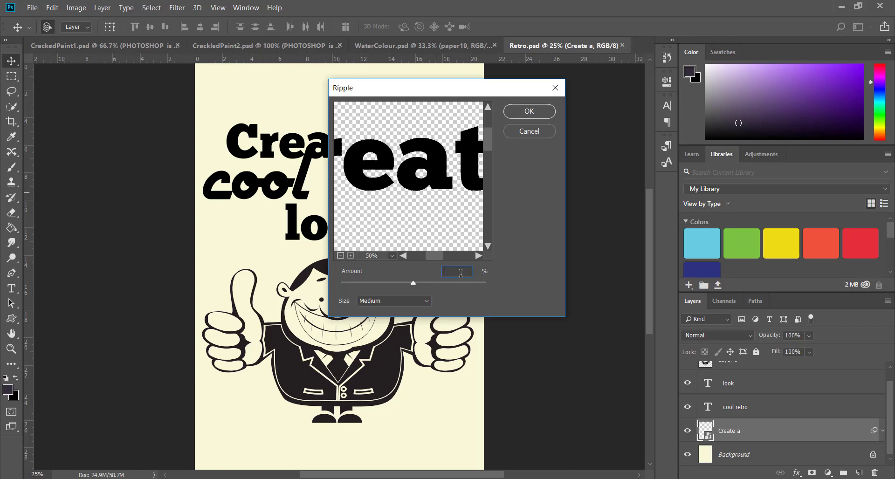
text(50)
key(Tab)
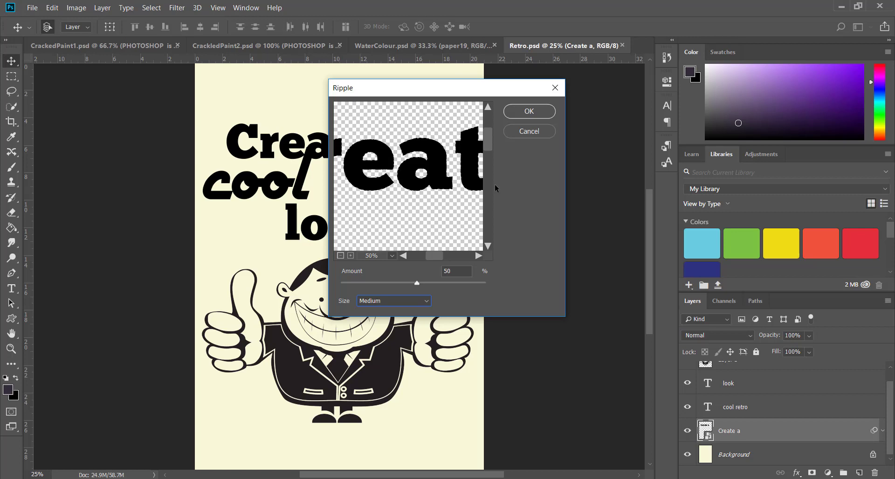
click(532, 112)
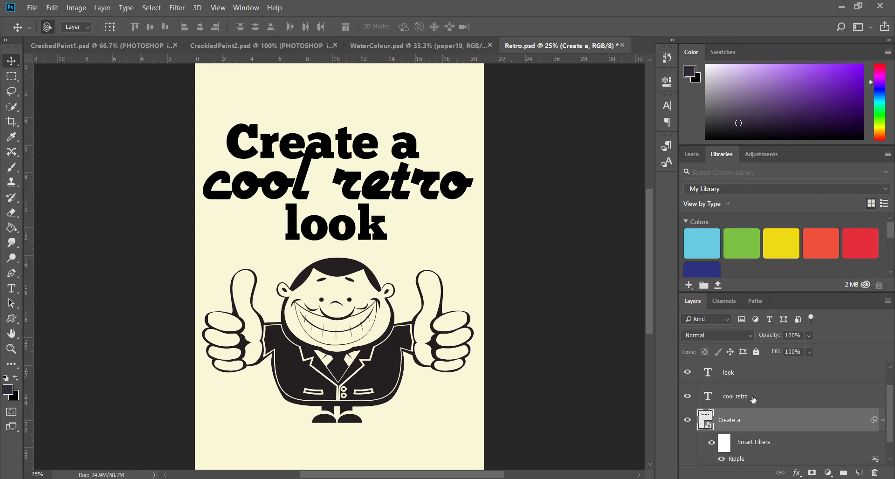
Reapply the last Ripple filter to the "cool retro" text layer, rasterizing it.
click(775, 403)
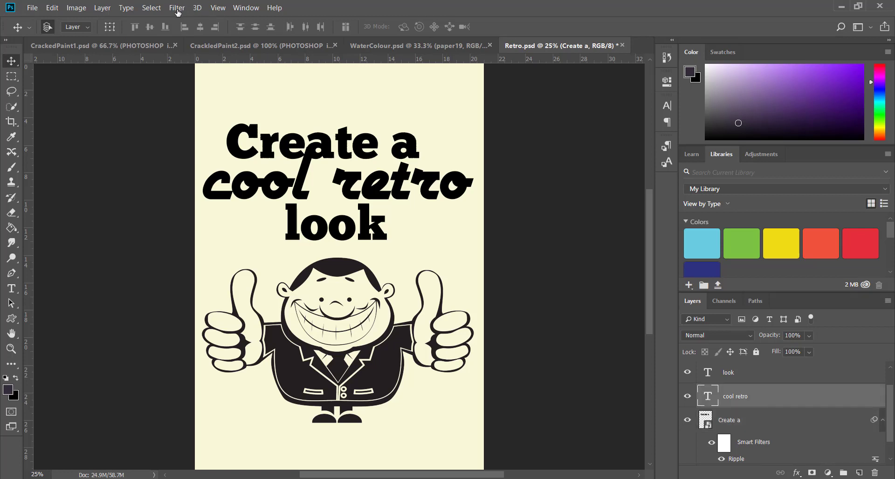
click(767, 404)
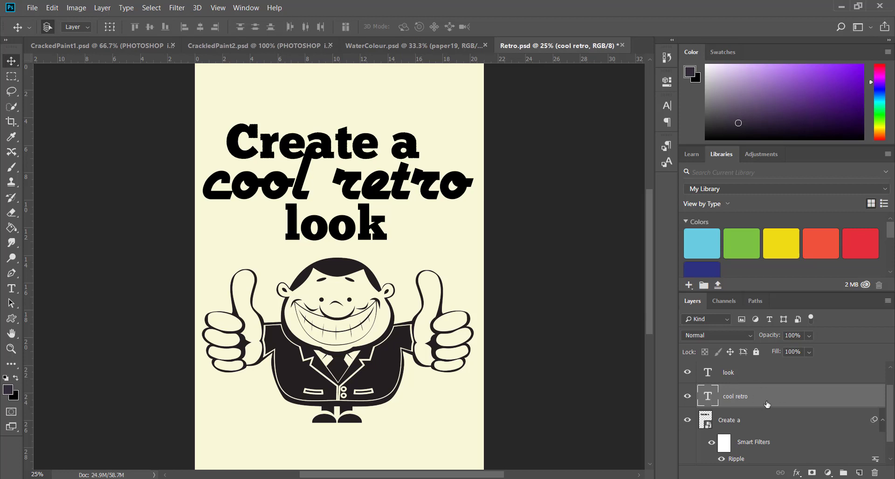
click(180, 9)
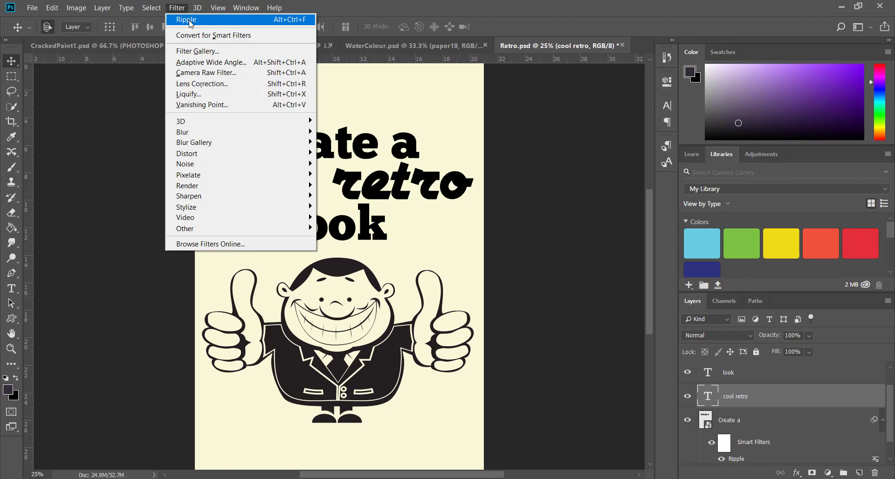
click(189, 20)
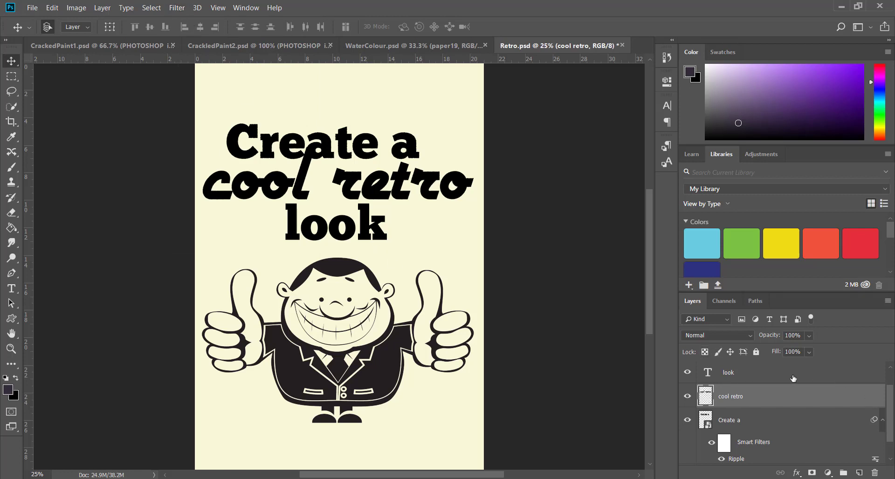
Rasterize the "look" text layer and give it the same Ripple filter as the other words.
click(756, 374)
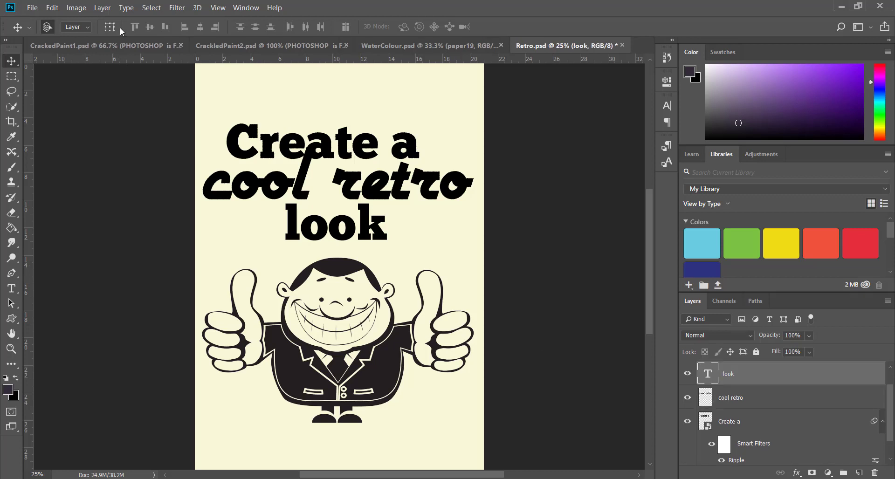
click(178, 13)
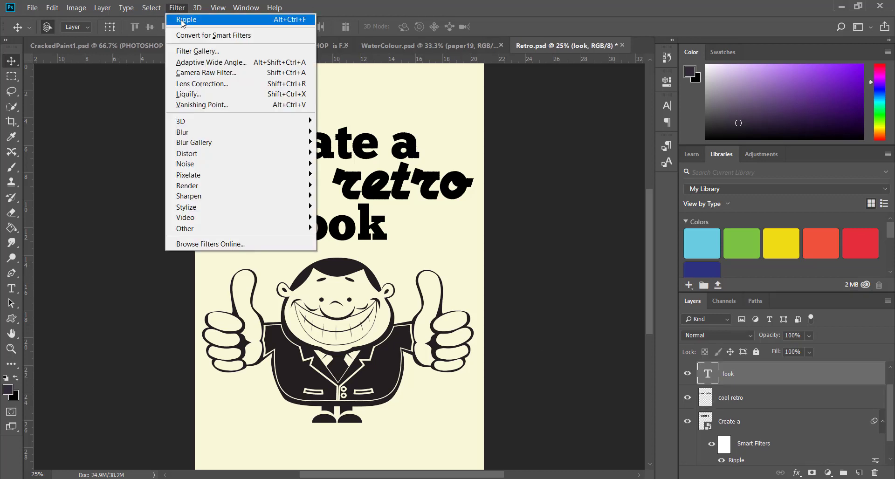
key(Escape)
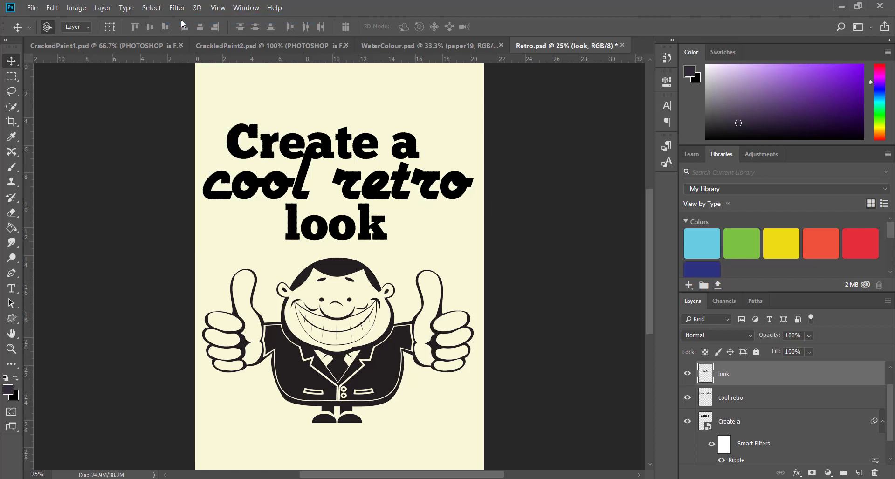
click(177, 7)
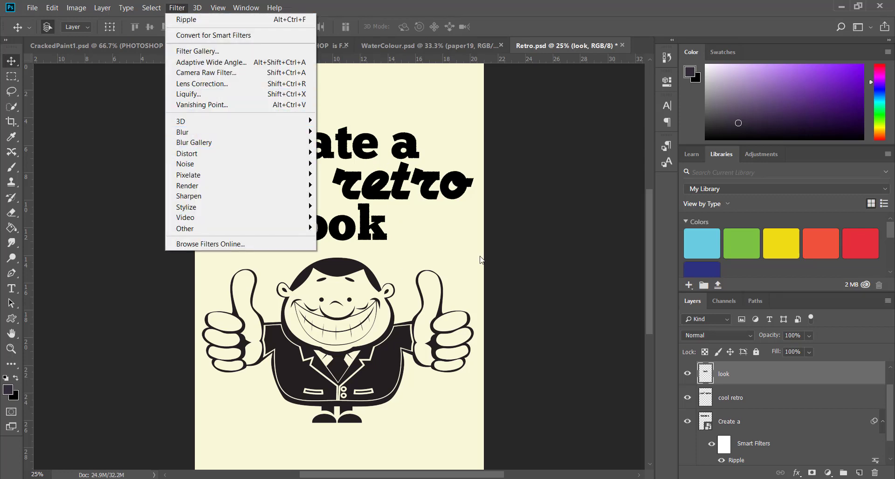
click(891, 422)
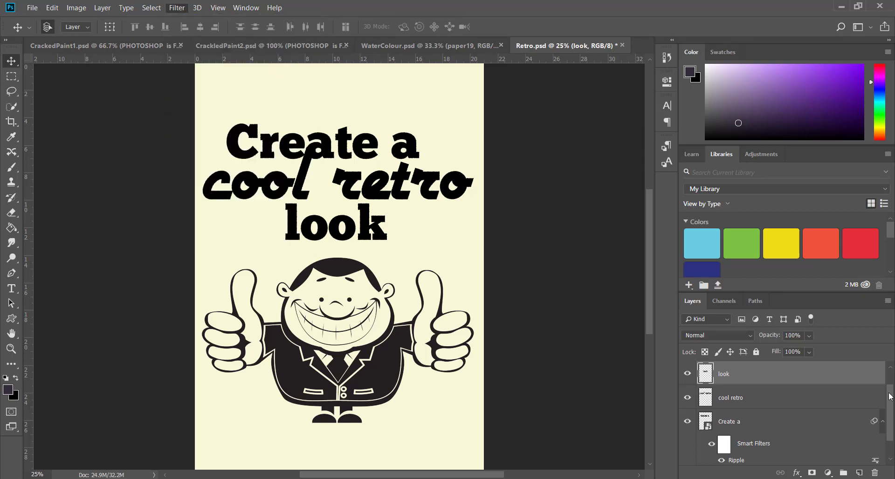
Open the Ripple filter for the cartoon man on Layer 1 and inspect his hair and face outlines in the preview.
scroll(890, 394, up, 1)
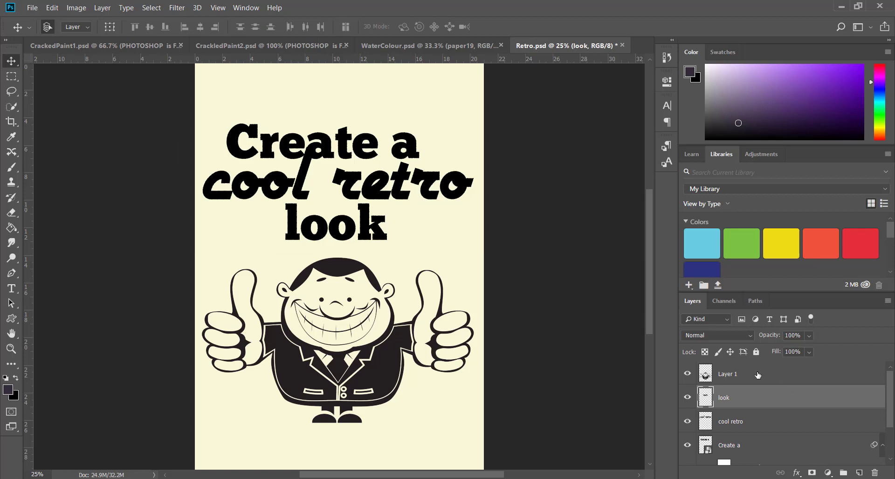
click(741, 376)
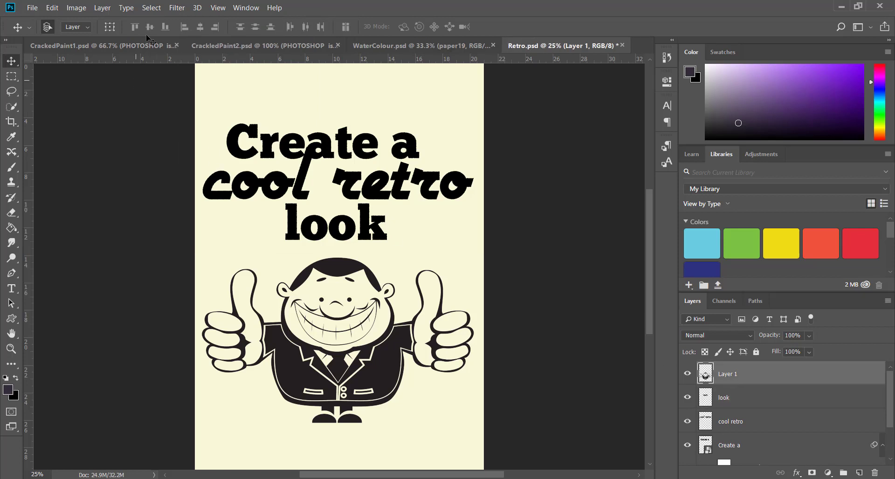
click(178, 8)
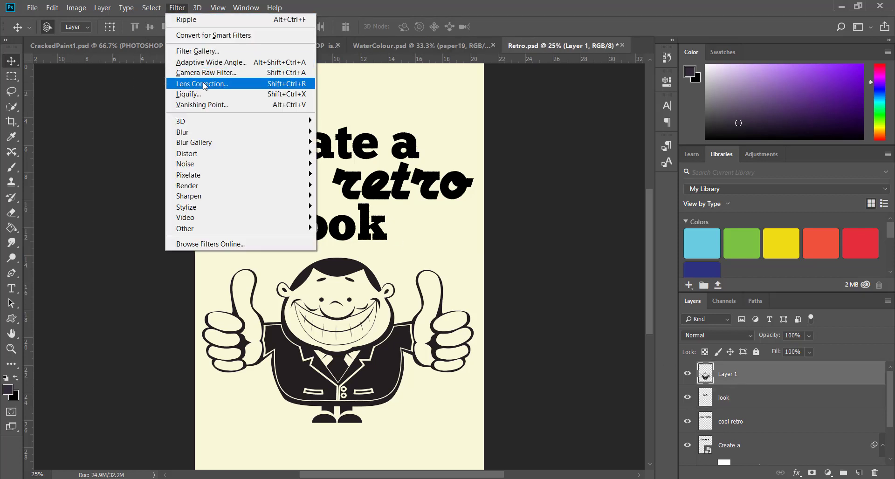
mouse_move(217, 157)
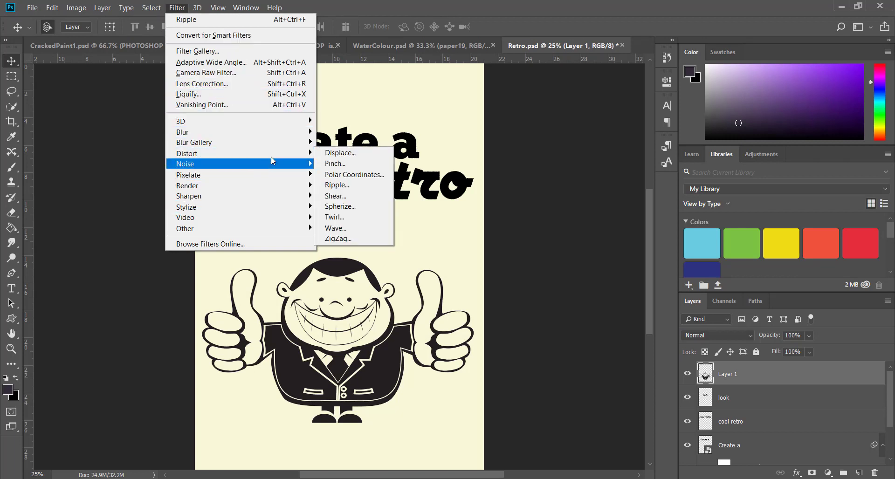
mouse_move(303, 153)
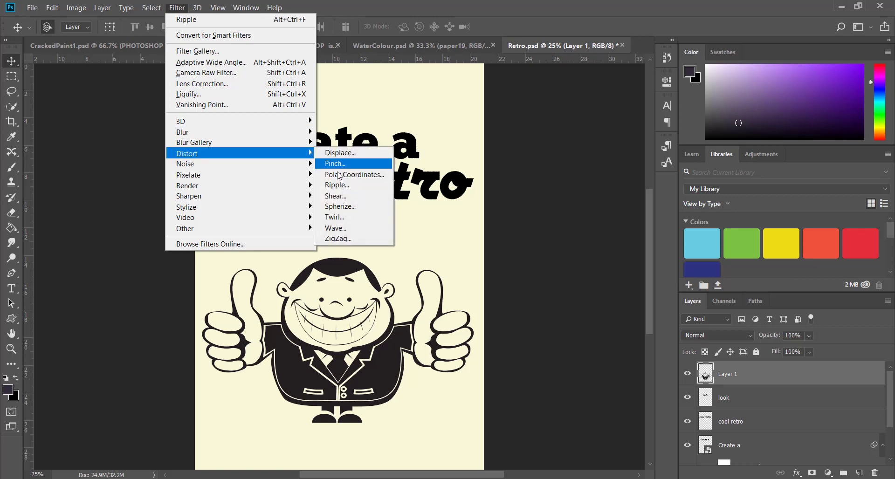
click(339, 186)
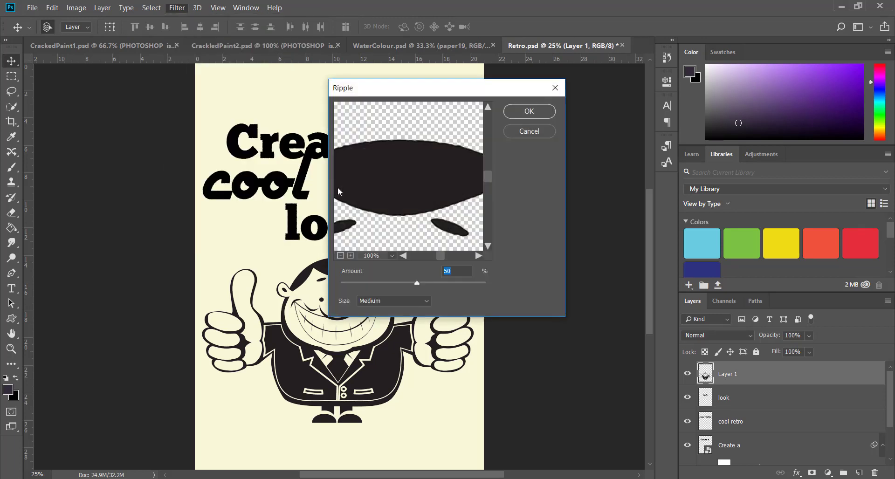
drag(400, 183, 462, 160)
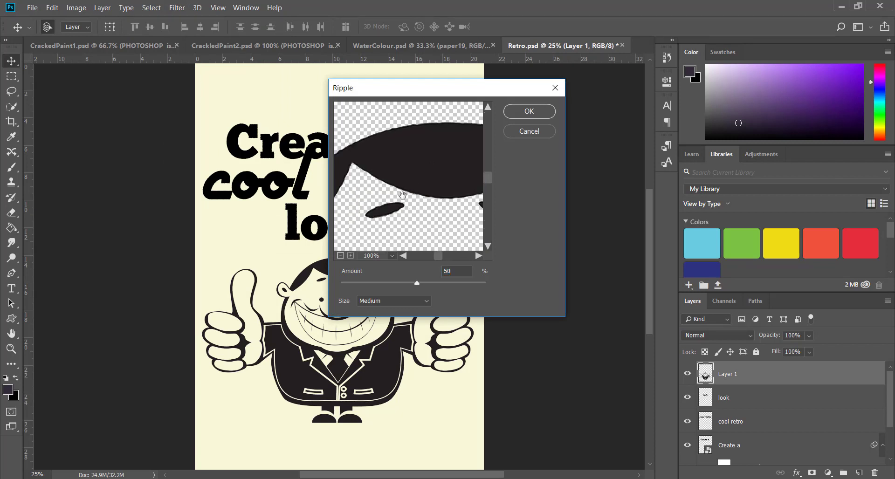
drag(429, 196, 429, 170)
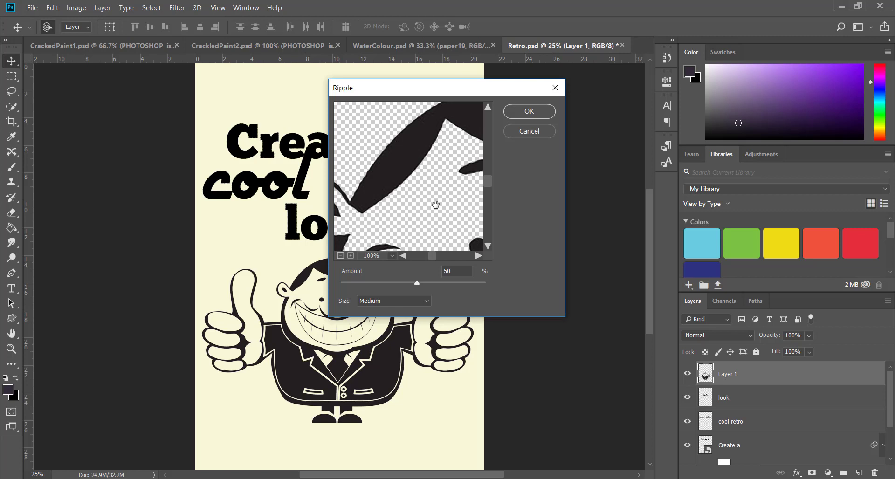
Set the ripple amount to 60% and apply the filter to the cartoon man.
double_click(447, 271)
text(60)
key(Tab)
click(530, 111)
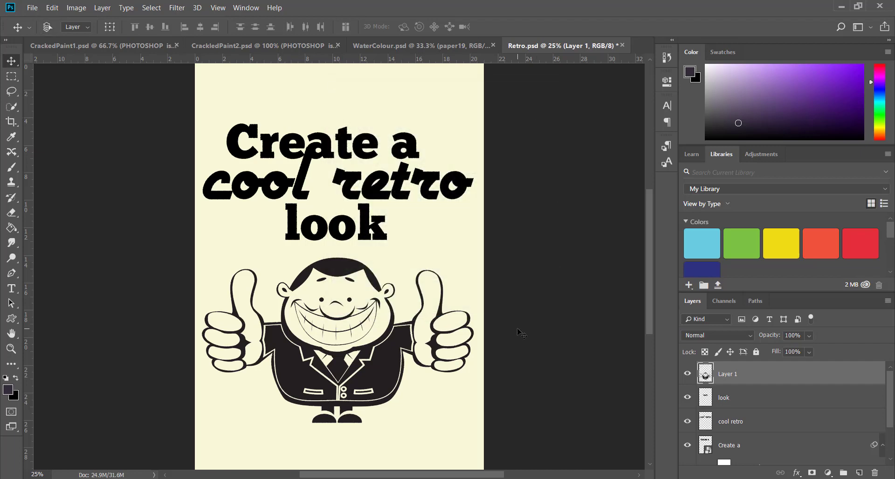
Examine the rippled edges of the cartoon man and the "look" text up close, returning to the full design.
key(ctrl+plus)
key(ctrl+plus)
key(ctrl+plus)
key(ctrl+plus)
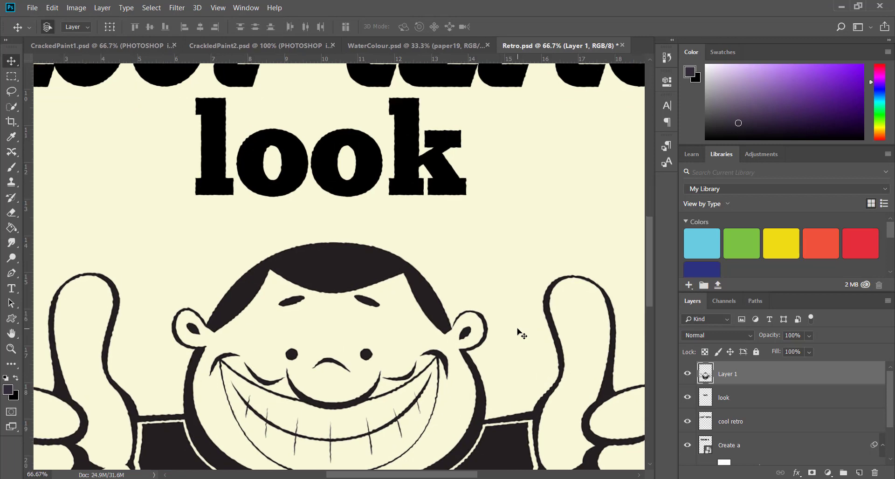
key(ctrl+plus)
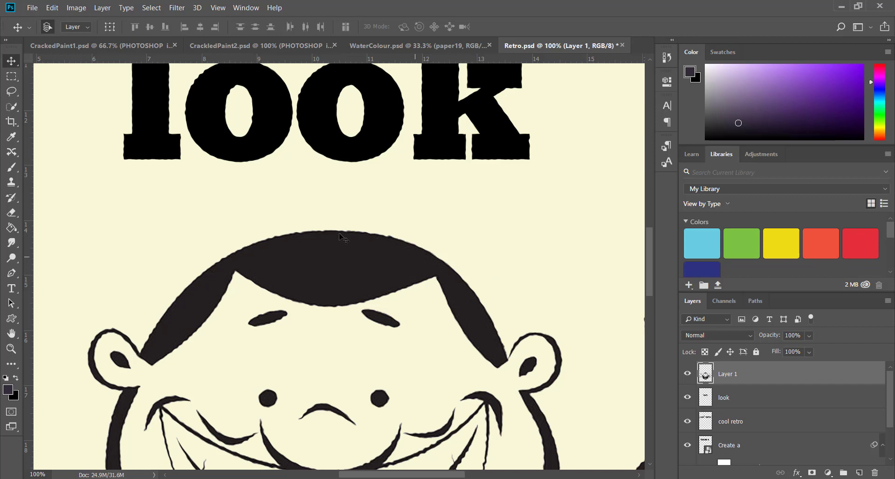
key(ctrl+minus)
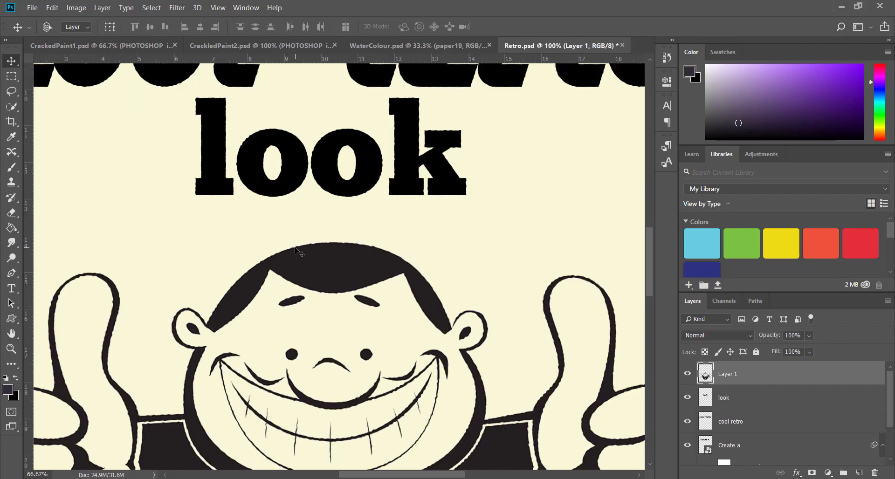
key(ctrl+minus)
key(ctrl+minus)
key(ctrl+minus)
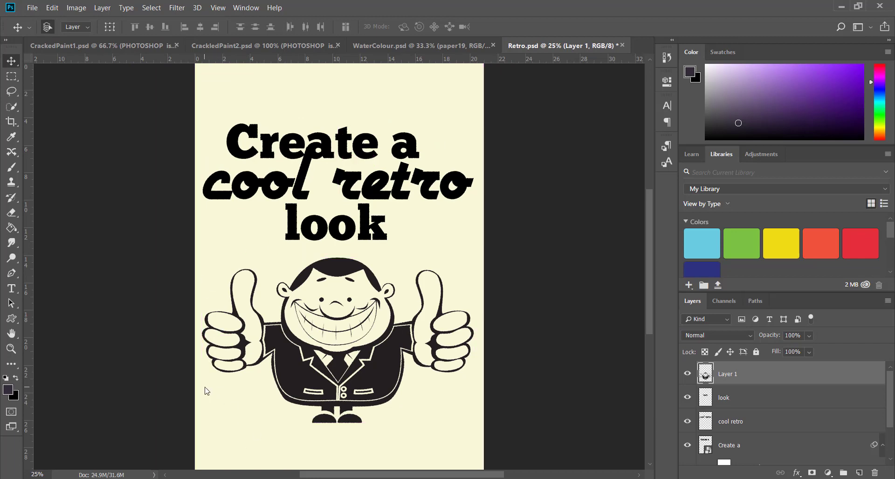
Place Grunge.jpg from the Photoshop Textures folder into Retro.psd and rotate it 90° clockwise.
key(alt+Tab)
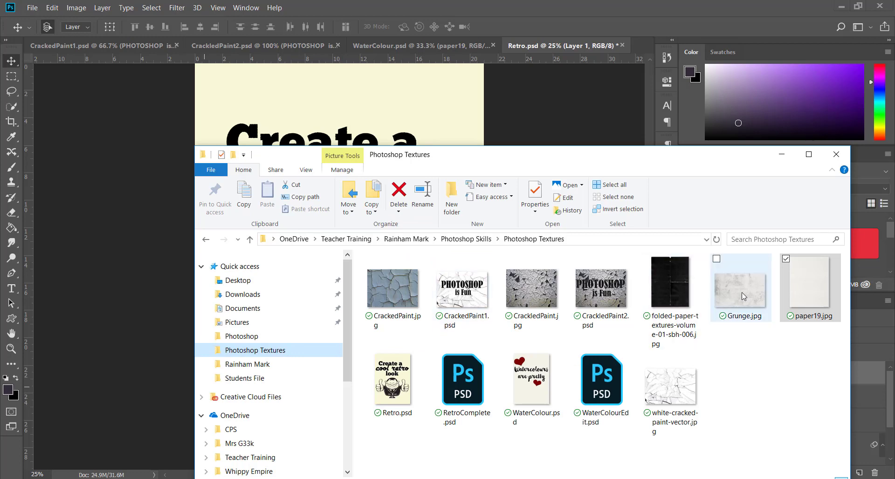
drag(743, 292, 354, 104)
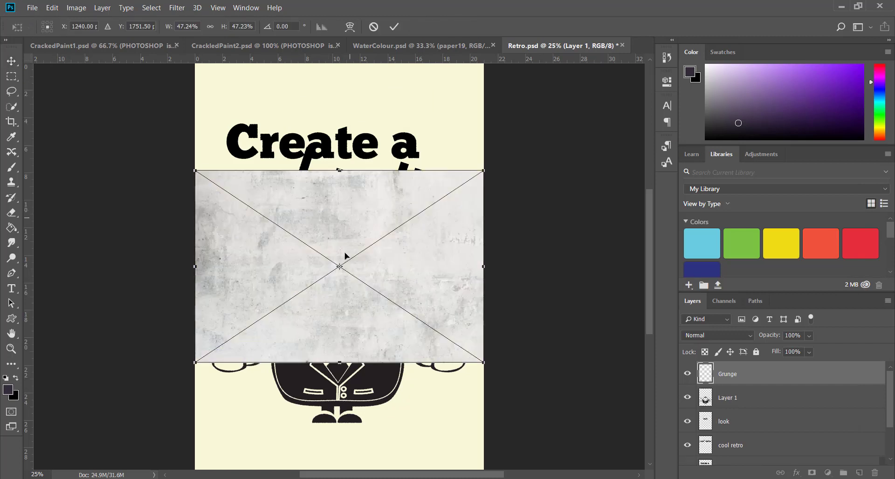
right_click(334, 208)
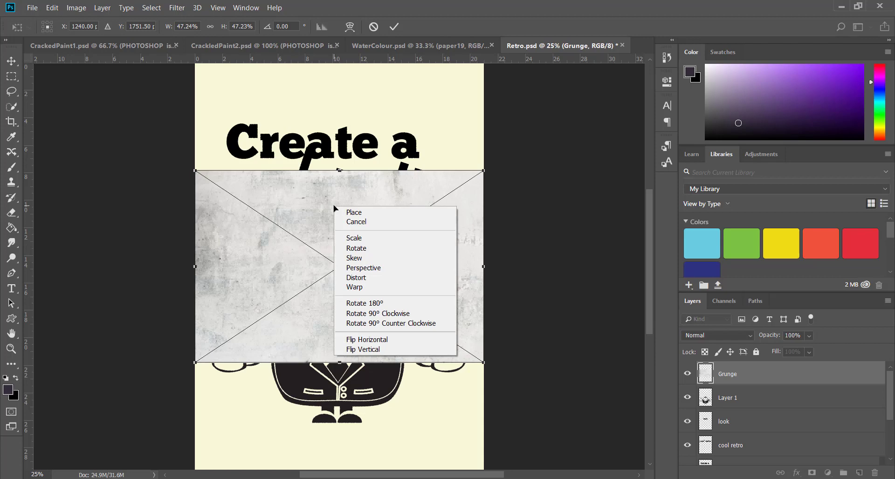
click(373, 313)
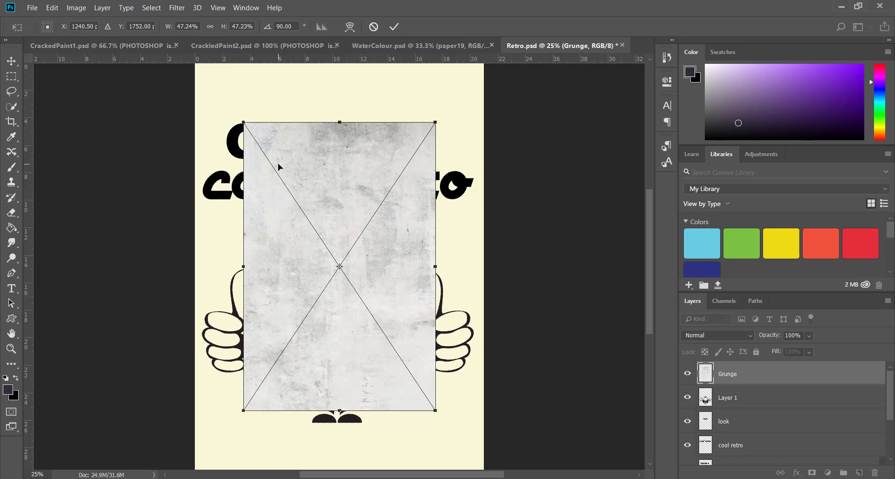
Align the grunge texture with the page's top-left corner, scale it to about 71% to cover the page, and commit the placement.
key(ctrl+minus)
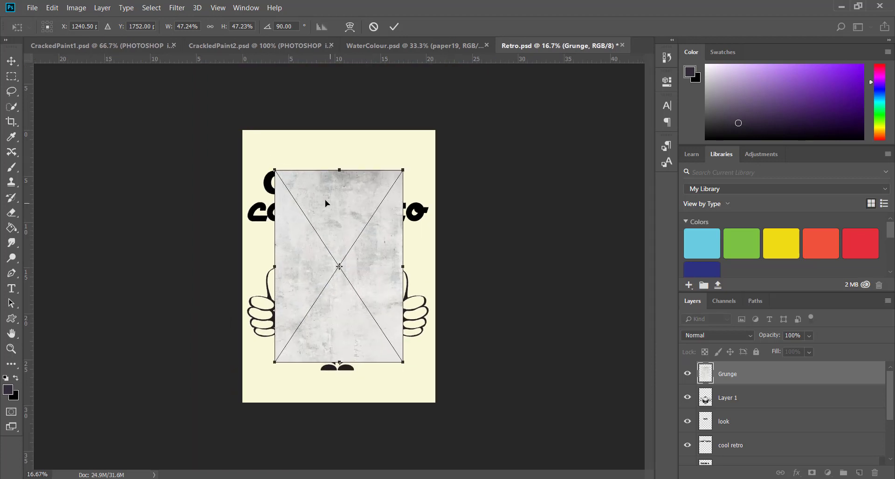
drag(326, 203, 299, 163)
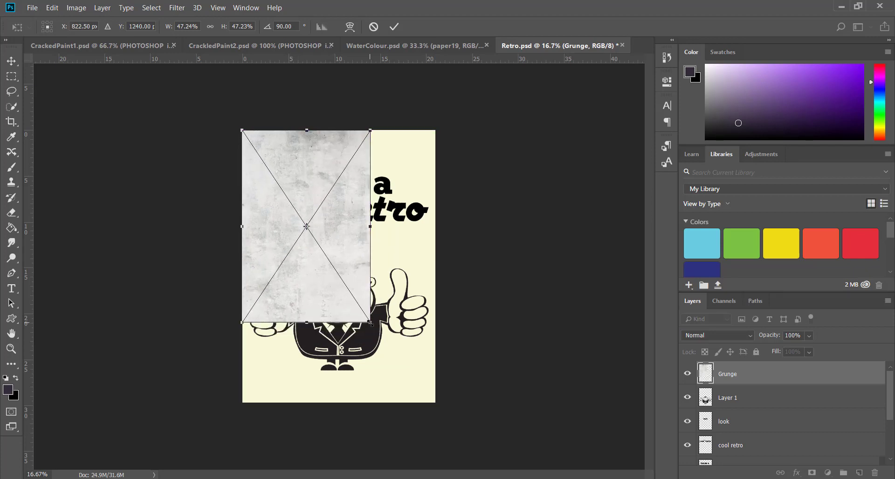
drag(370, 322, 459, 406)
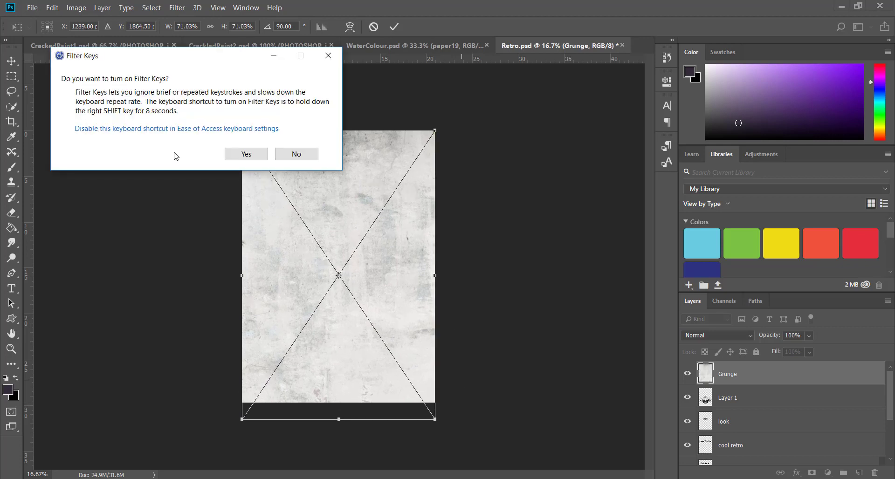
click(305, 162)
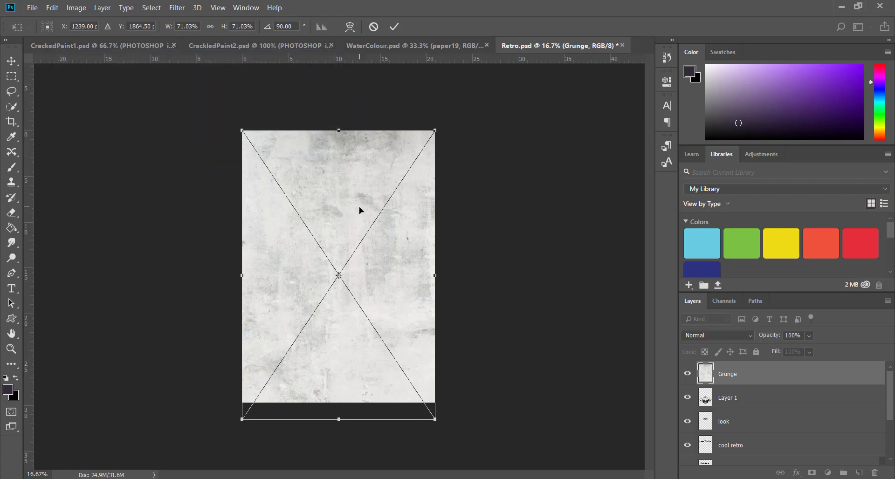
click(394, 27)
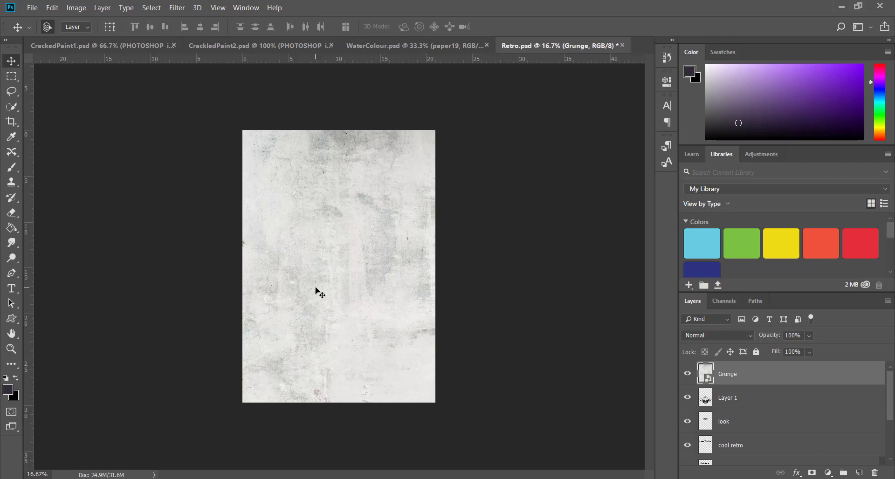
Try the Darken and Multiply blend modes on the Grunge layer, checking the Multiply texture close up and on the whole page.
key(ctrl+plus)
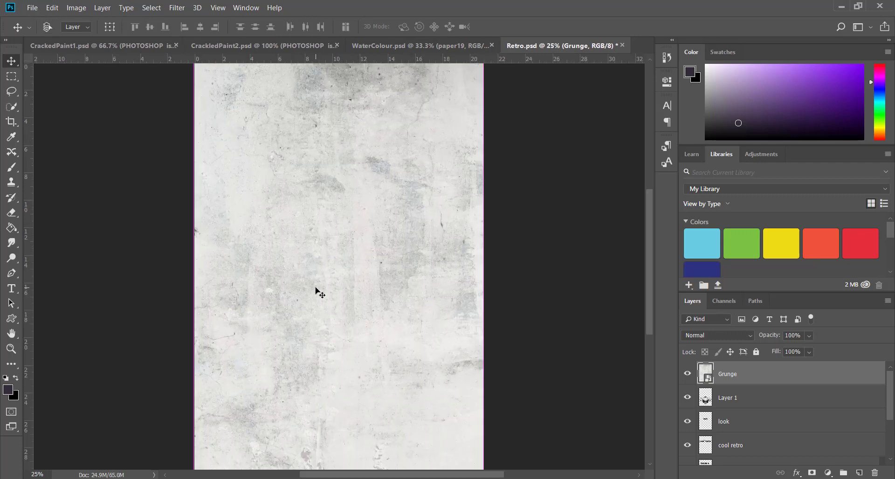
key(ctrl+plus)
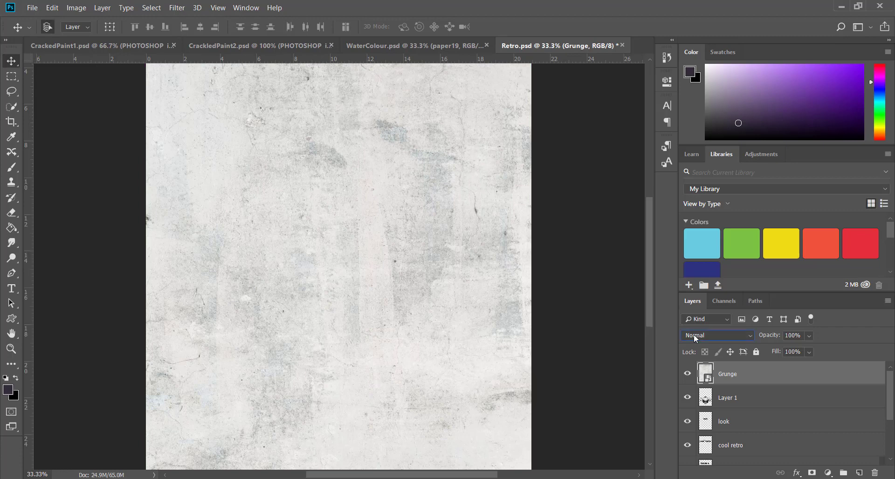
click(694, 335)
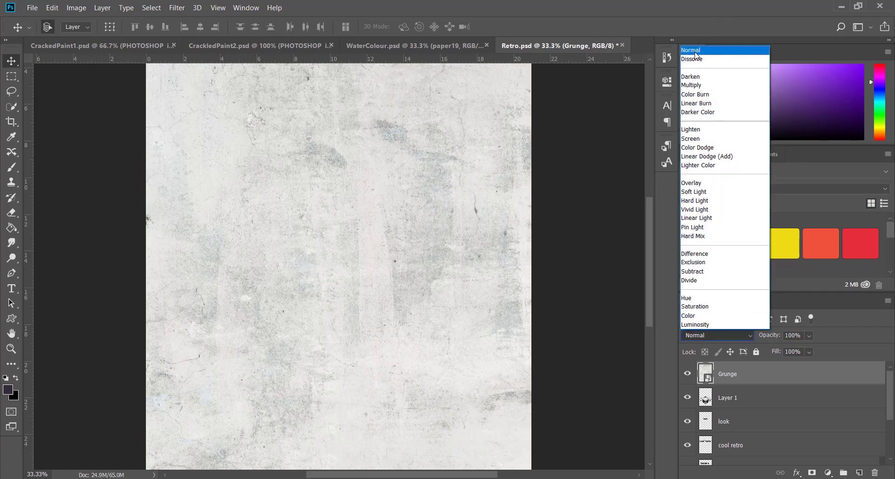
click(695, 52)
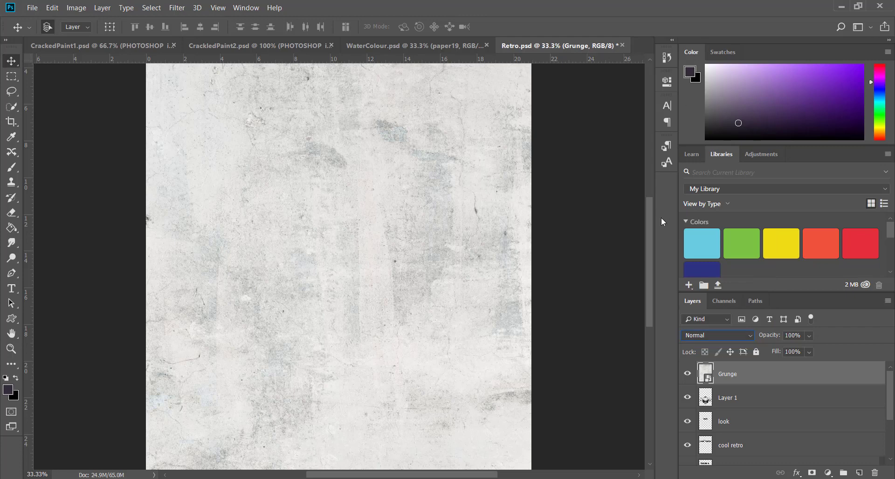
key(Down)
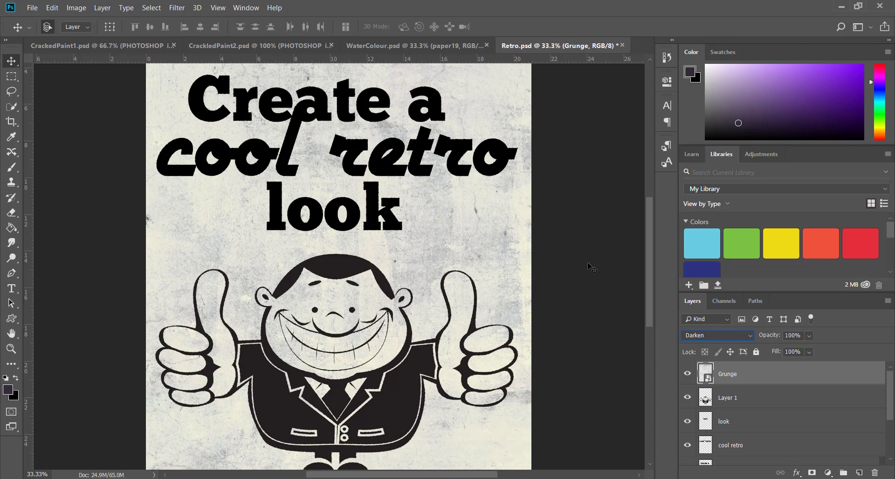
key(Down)
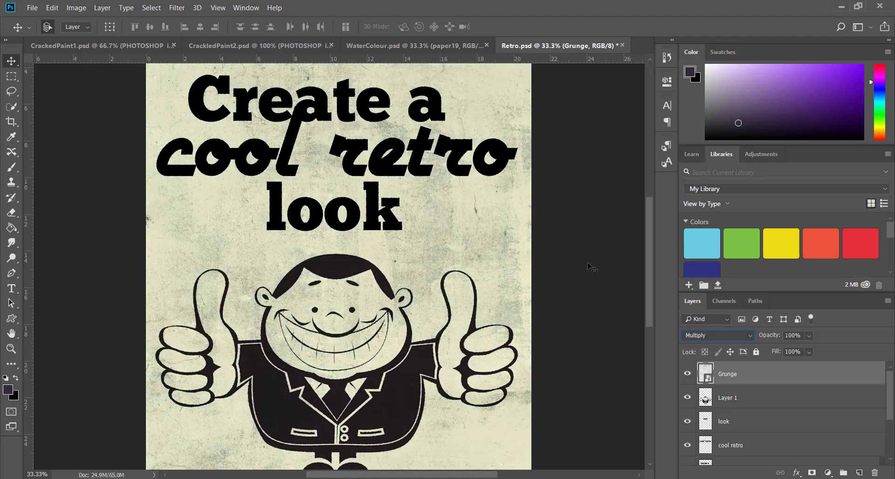
key(ctrl+plus)
key(ctrl+plus)
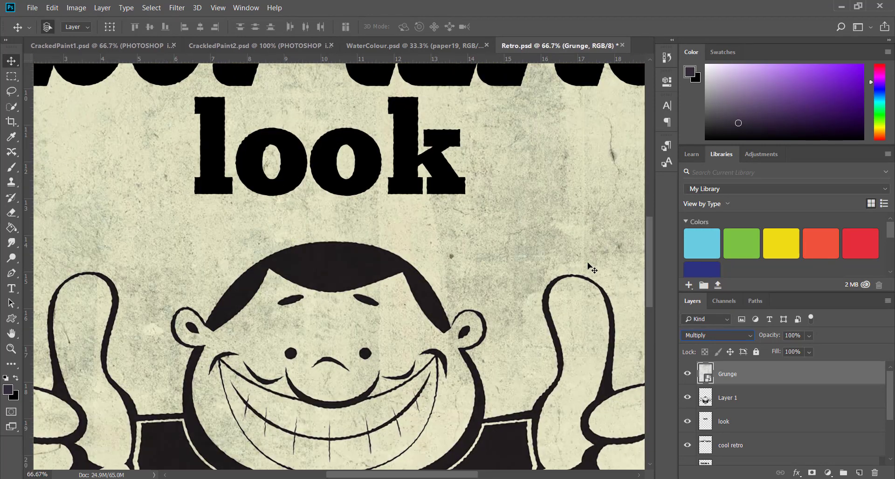
key(ctrl+minus)
key(ctrl+minus)
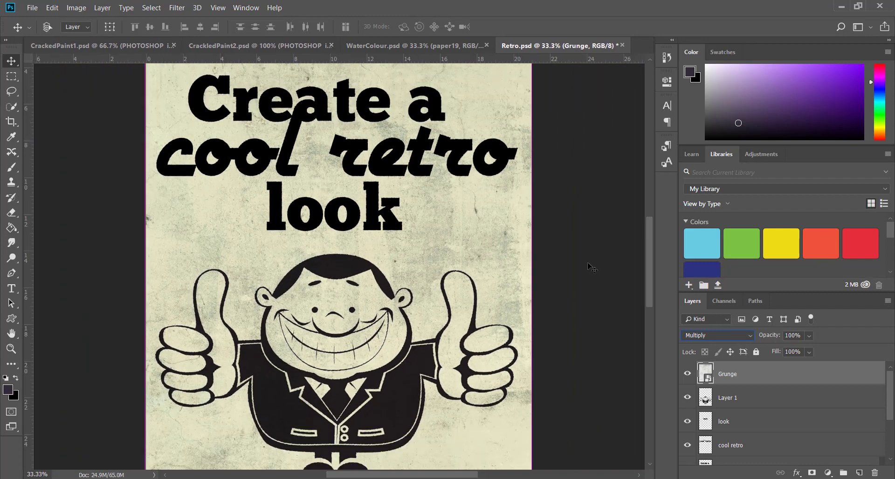
key(ctrl+minus)
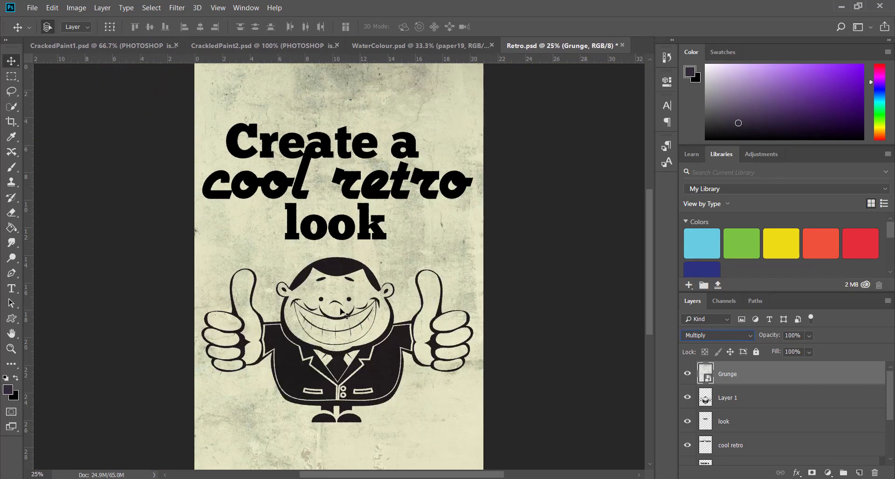
Try the Color Burn and Darker Color blend modes on the Grunge layer.
key(Down)
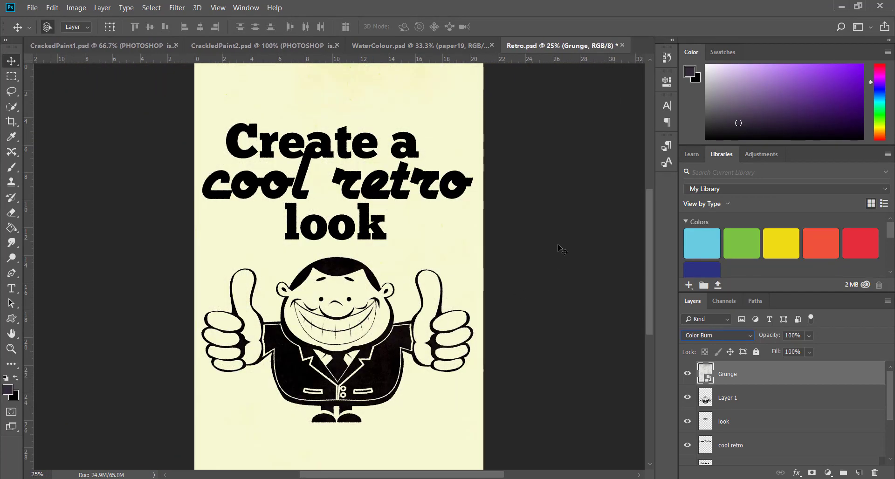
key(Down)
key(Down)
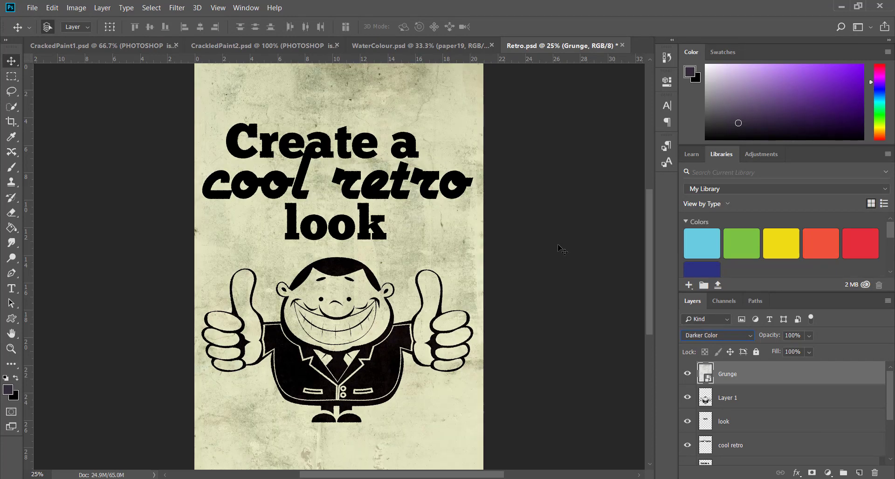
key(Up)
key(Down)
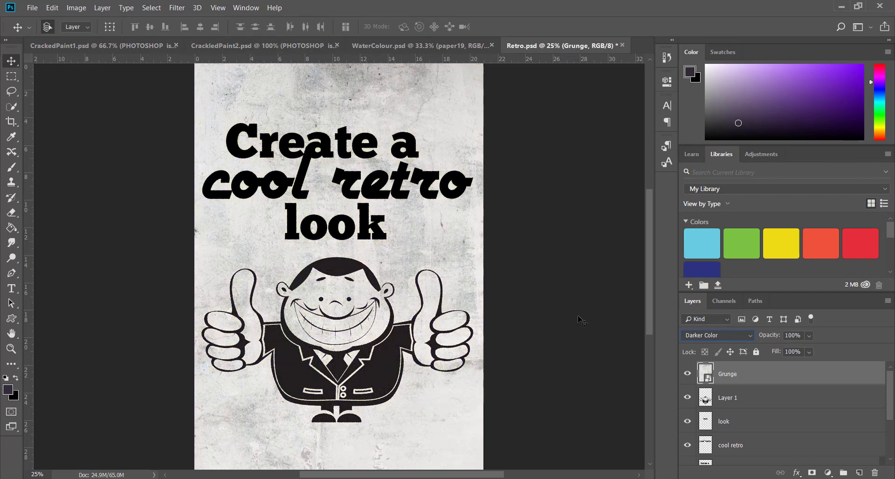
Try the Lighten, Screen, Linear Dodge (Add) and Overlay blend modes on the Grunge layer.
key(Down)
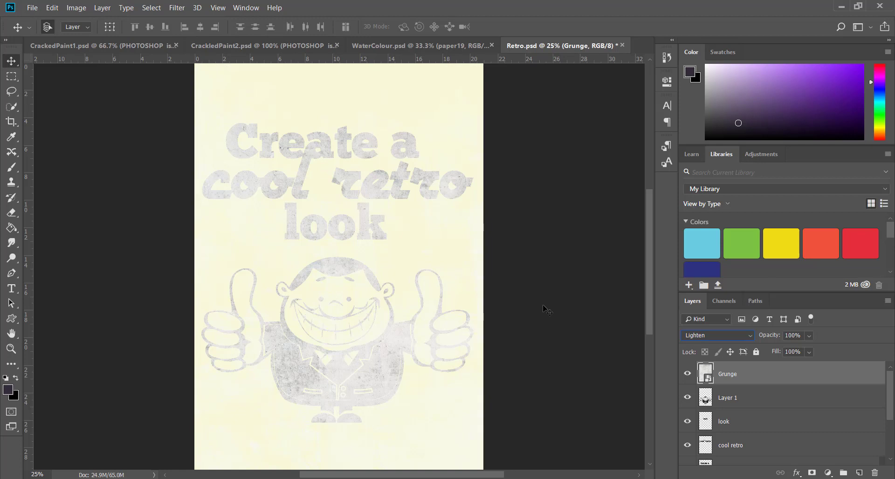
key(Down)
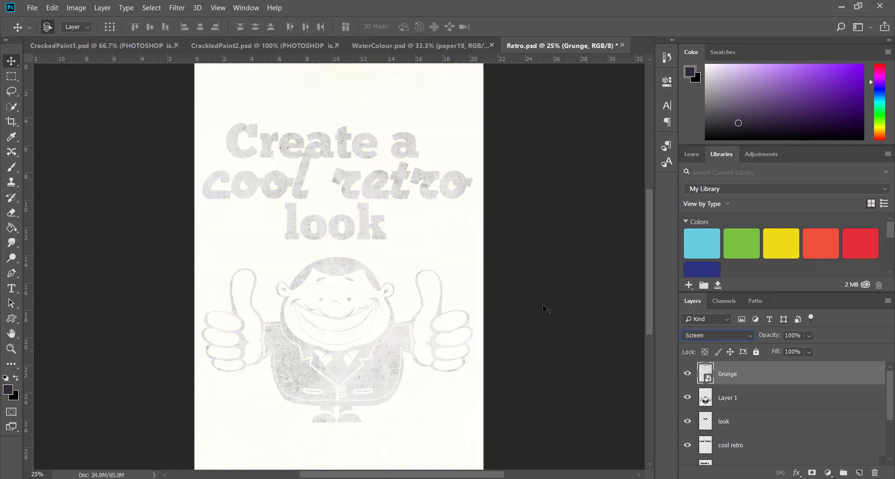
key(Down)
key(Down)
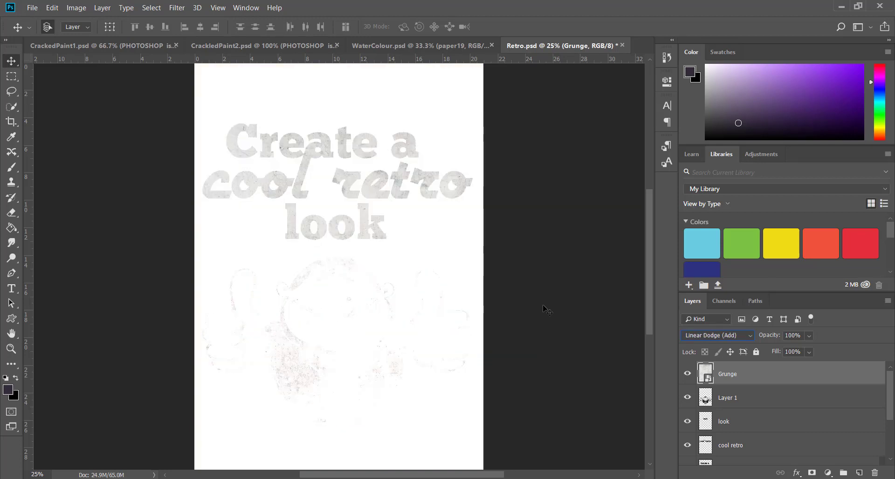
key(Down)
key(Down)
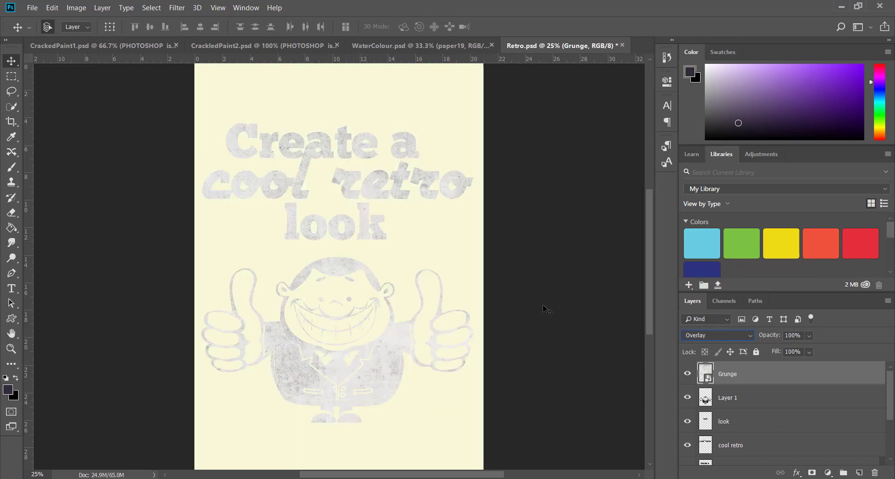
Try the Vivid Light, Linear Light and Pin Light blend modes on the Grunge layer.
key(Down)
key(Down)
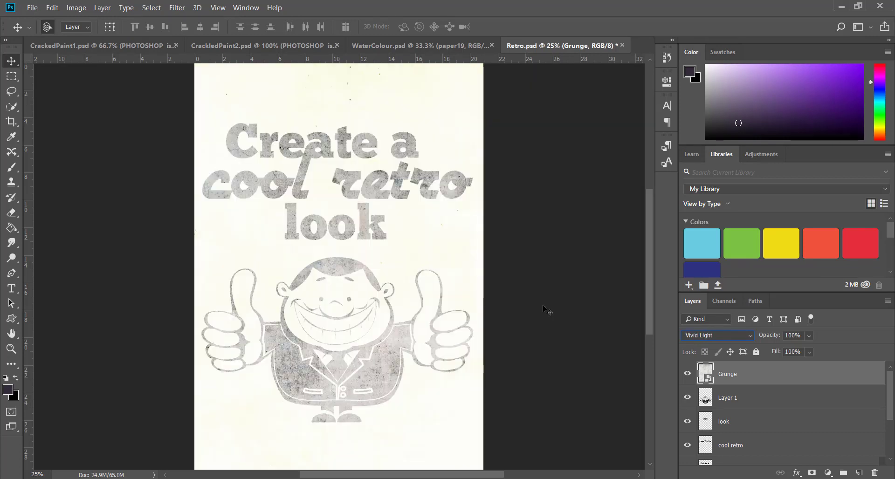
key(Down)
key(Down)
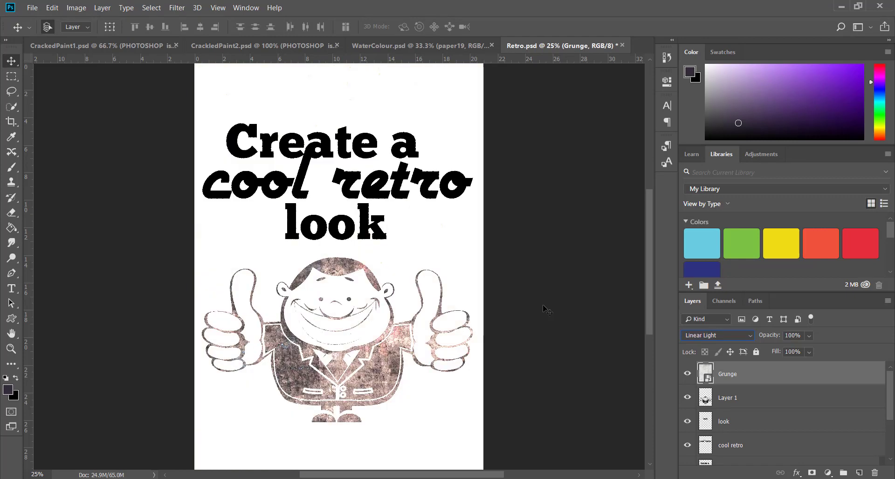
key(Down)
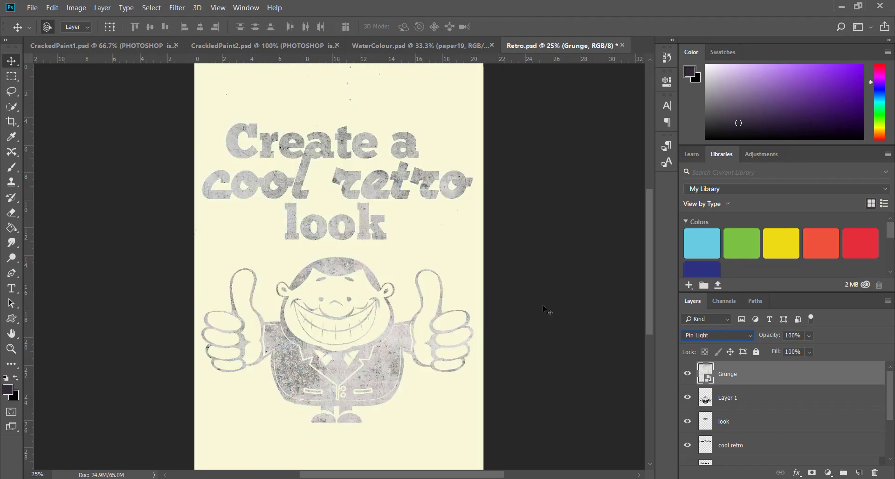
Try Difference and Subtract on the Grunge layer, and set its blend mode back to Multiply.
key(Down)
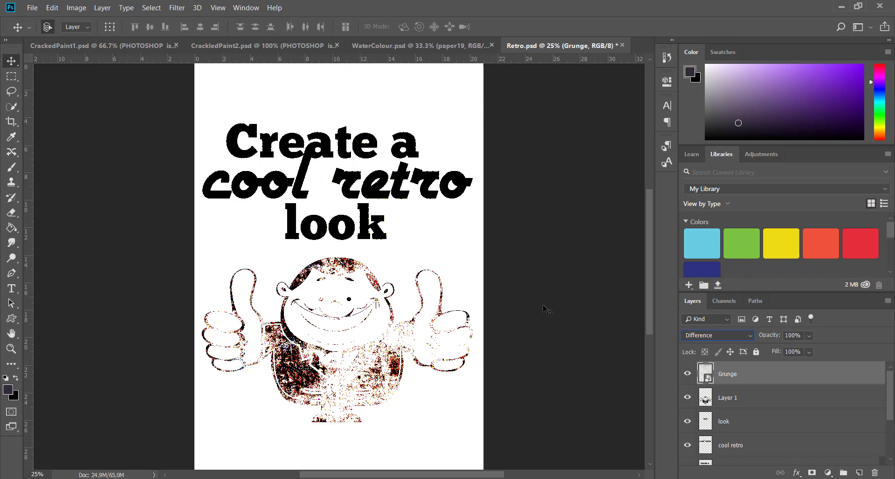
key(Down)
key(Down)
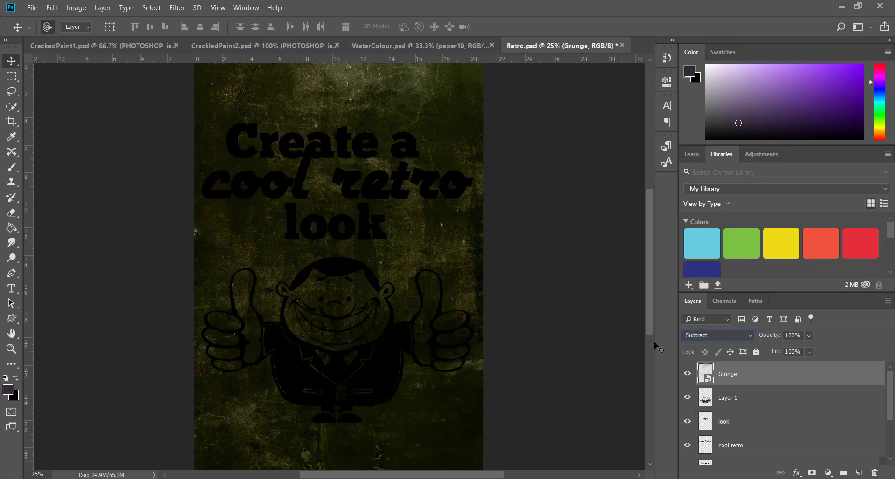
click(721, 338)
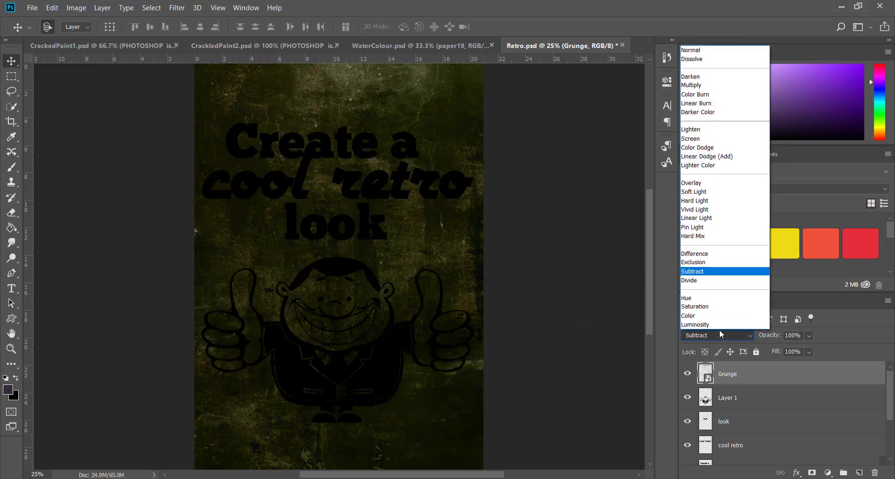
click(699, 86)
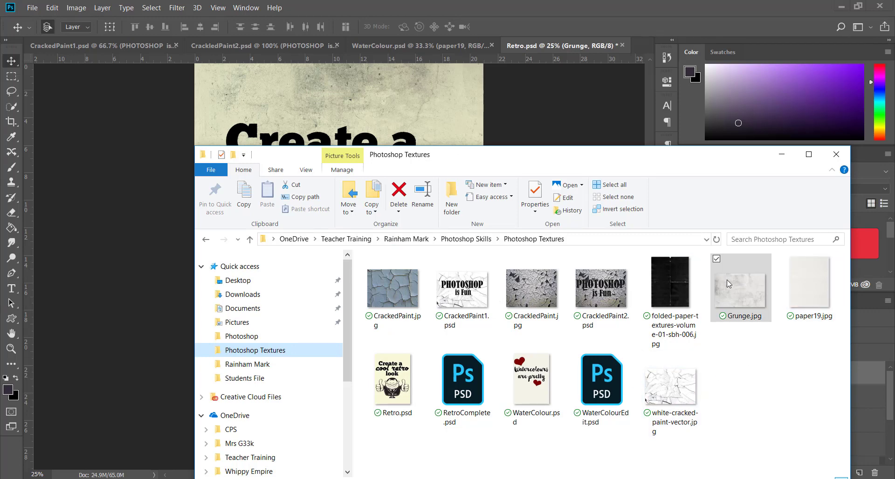
Place folded-paper-textures-volume-01-sbh-006.jpg from the Photoshop Textures folder into Retro.psd and align it with the page's top-left corner.
drag(685, 291, 436, 119)
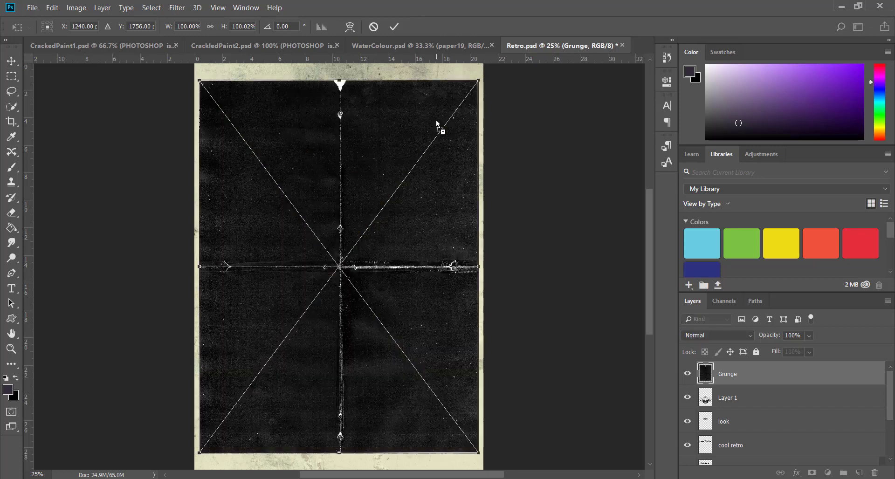
key(ctrl+minus)
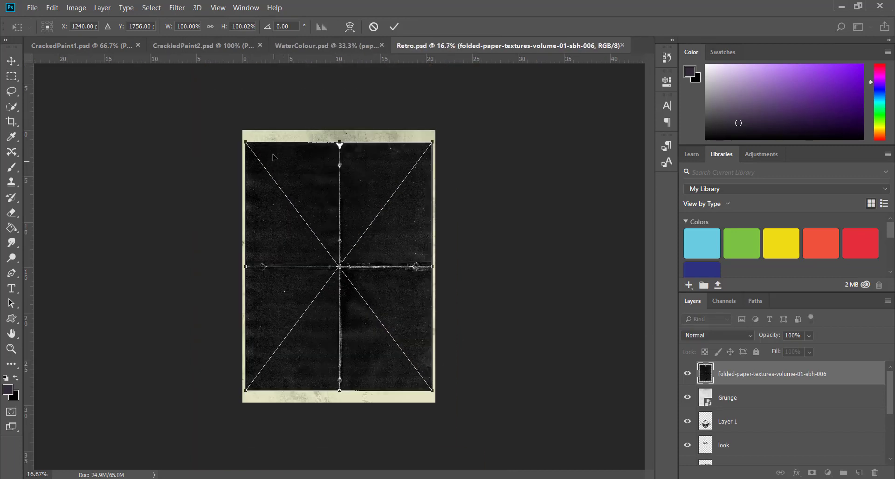
drag(273, 155, 267, 146)
key(alt+shift+m)
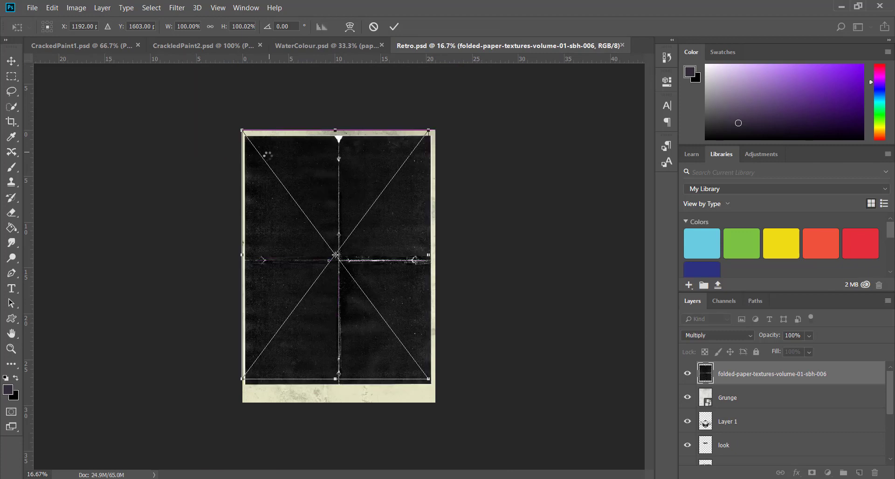
key(Escape)
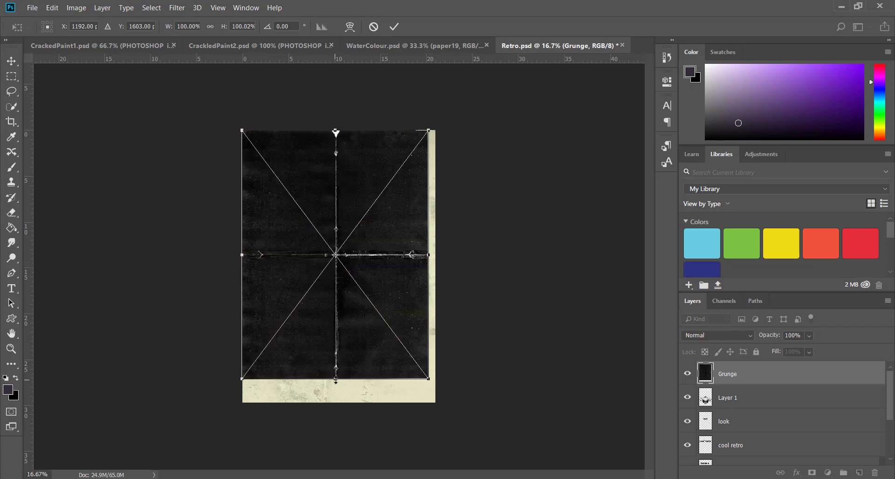
Stretch the folded-paper texture to about 109% height and 106% width to cover the page, and commit the placement.
drag(336, 409, 336, 432)
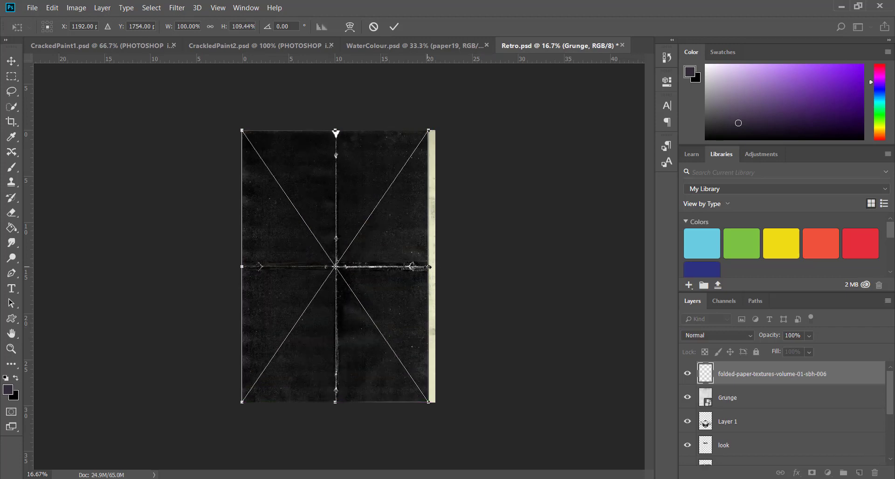
drag(429, 267, 441, 266)
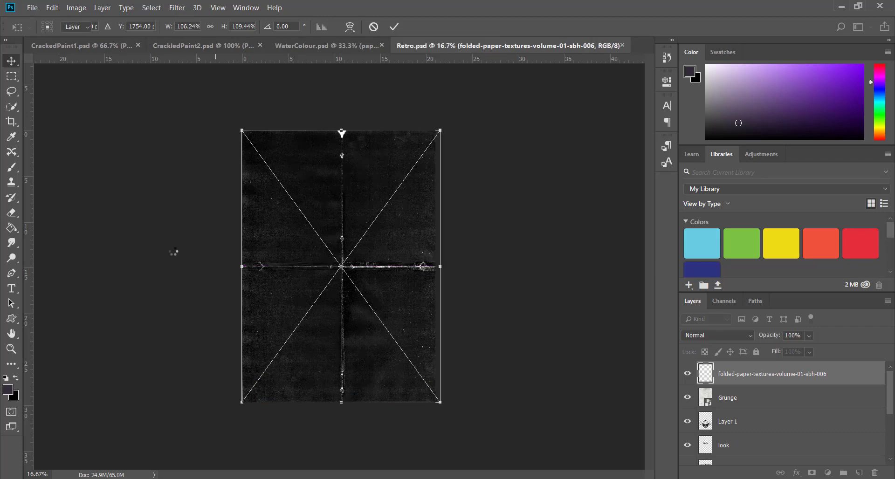
key(Return)
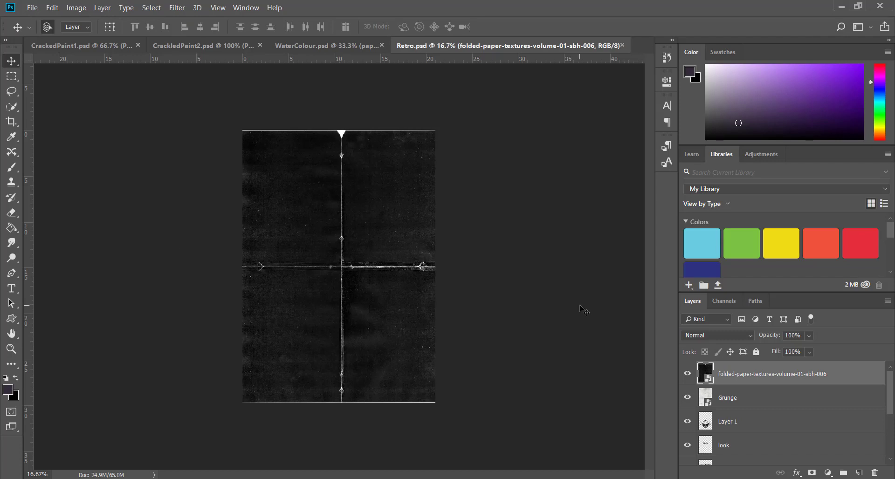
Try the Darker Color, Color Dodge and Linear Dodge (Add) blend modes on the folded-paper layer.
key(ctrl+plus)
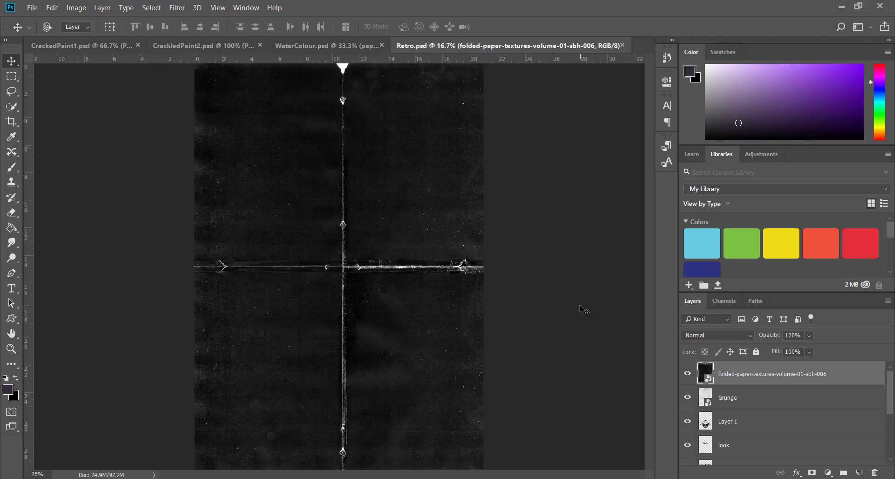
click(690, 336)
click(690, 337)
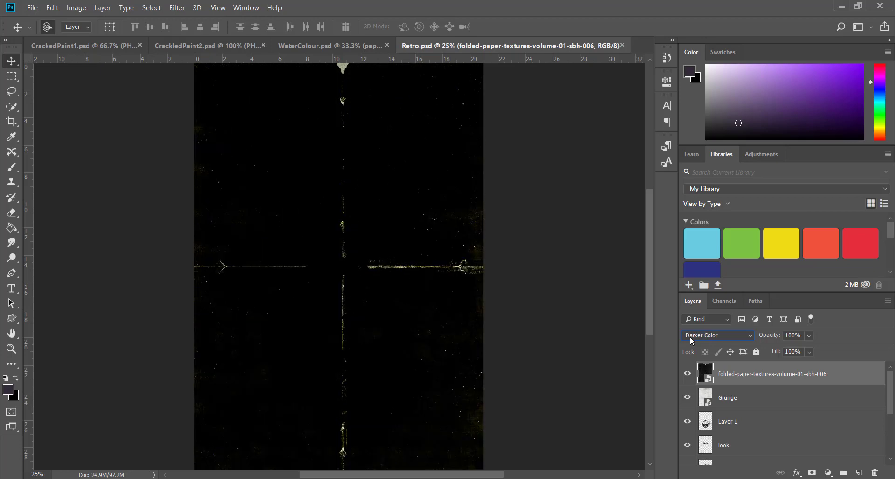
key(Down)
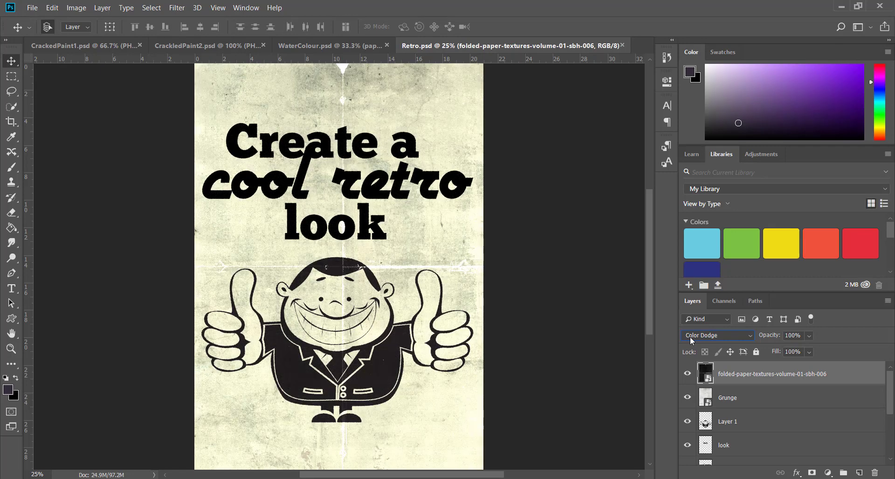
scroll(690, 337, down, 1)
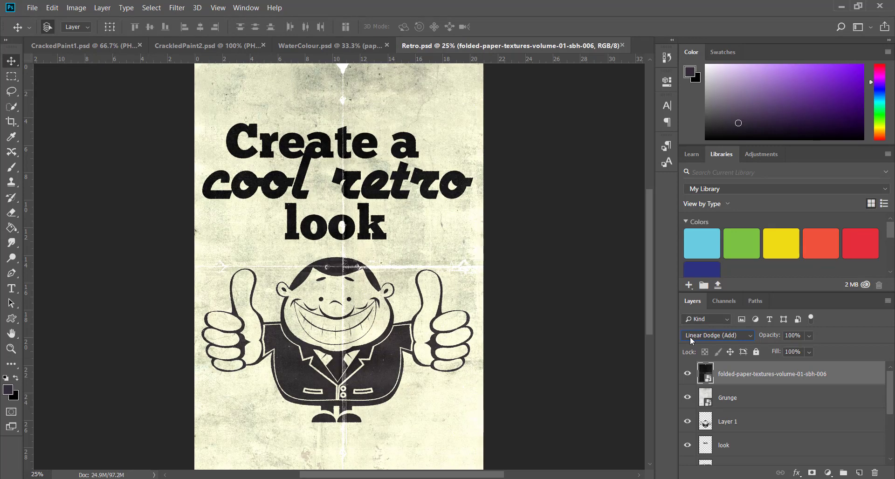
Try the Soft Light, Pin Light, Exclusion and Subtract blend modes on the folded-paper layer.
scroll(690, 337, down, 1)
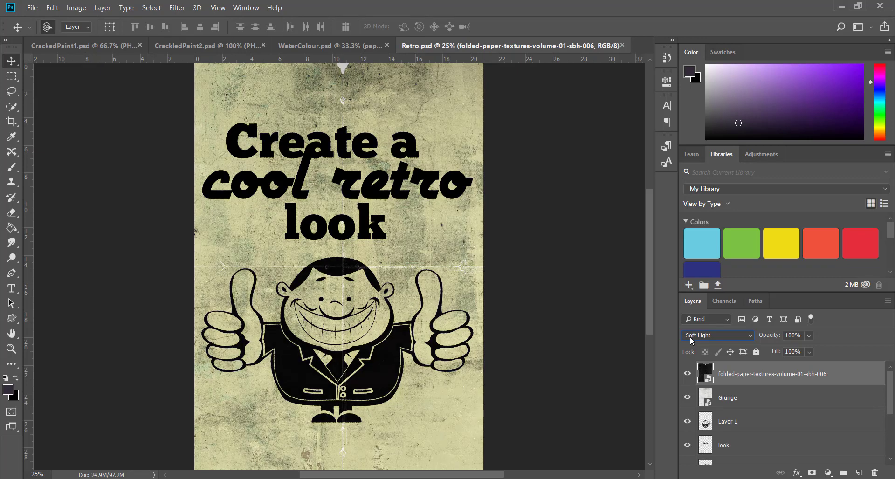
scroll(692, 340, down, 1)
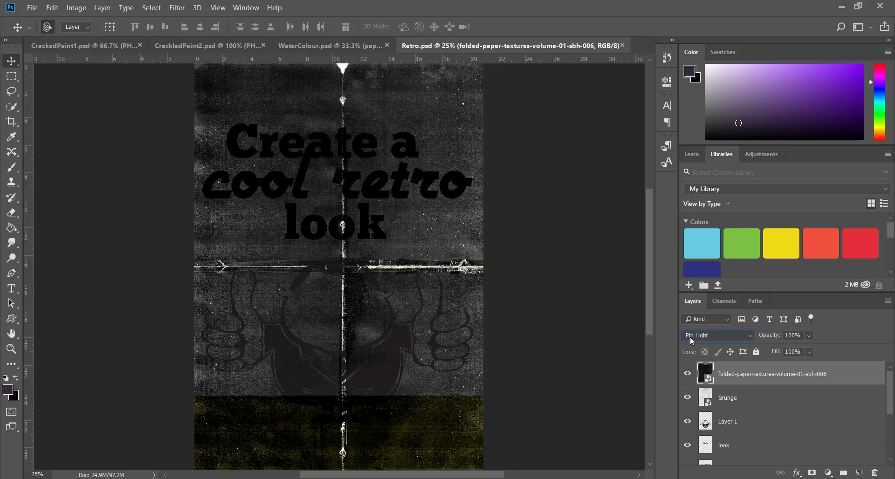
scroll(691, 339, down, 1)
scroll(691, 337, down, 1)
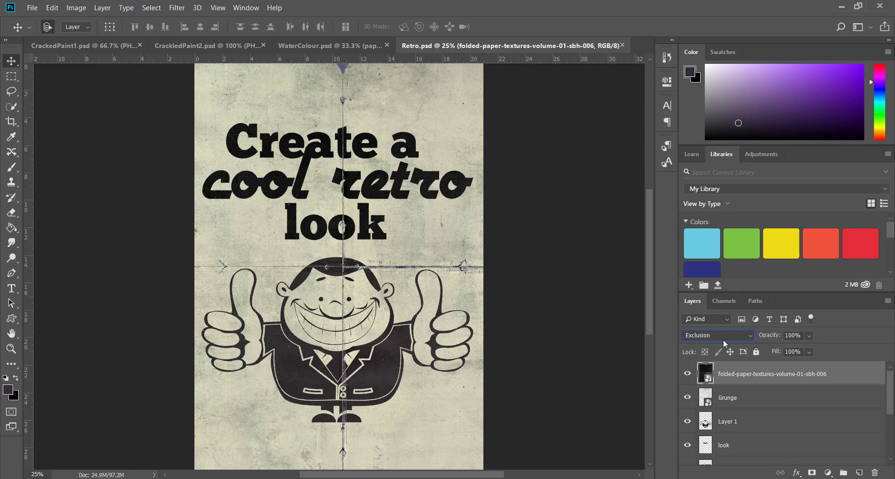
Set the folded-paper layer's blend mode to Linear Dodge (Add).
click(752, 339)
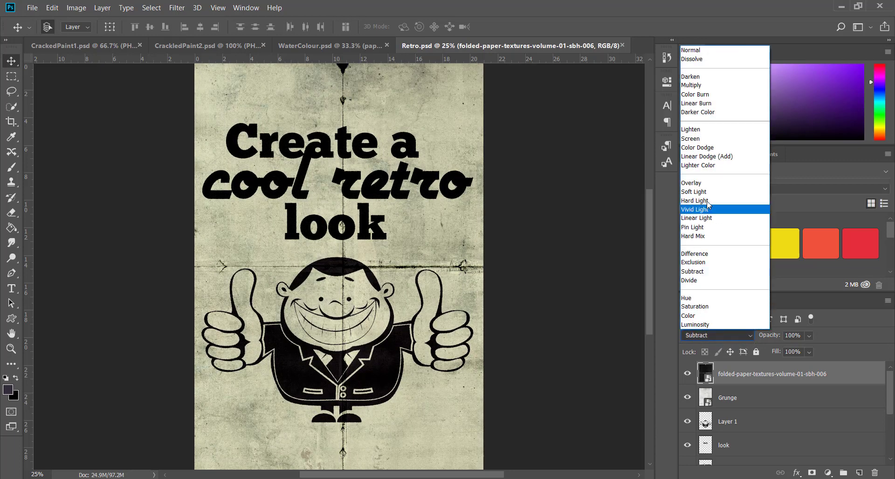
click(700, 159)
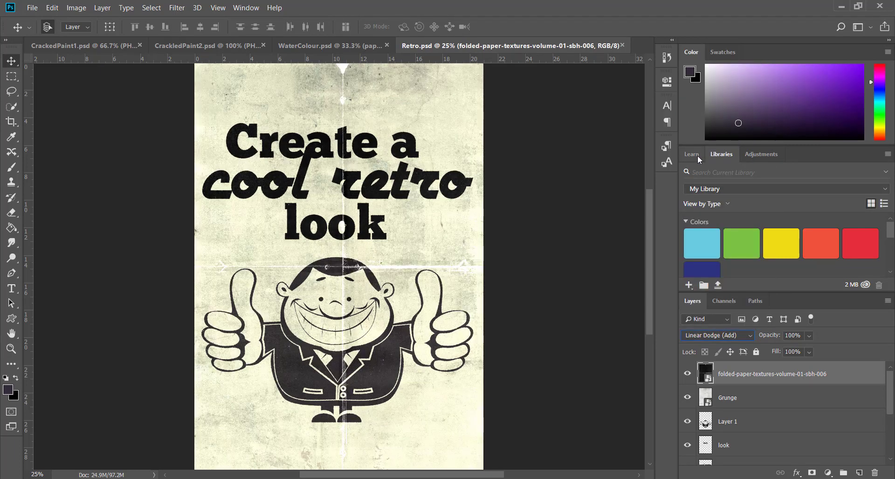
key(Up)
key(Down)
key(shift+alt+n)
Select the "Create a" text layer and activate the Brush tool with the Soft Round brush.
click(818, 420)
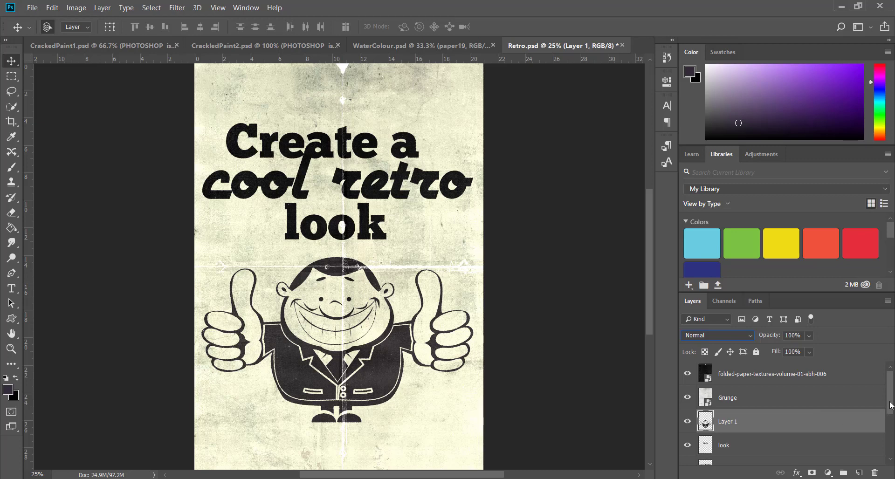
scroll(887, 420, down, 5)
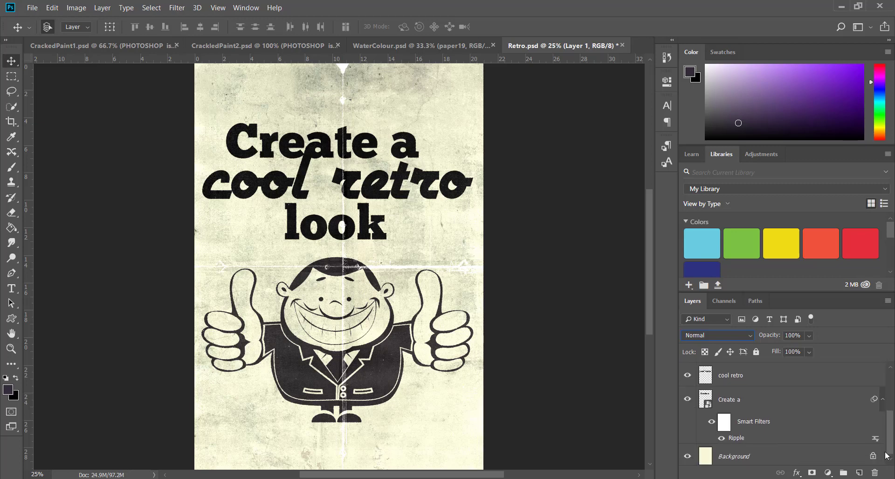
click(749, 399)
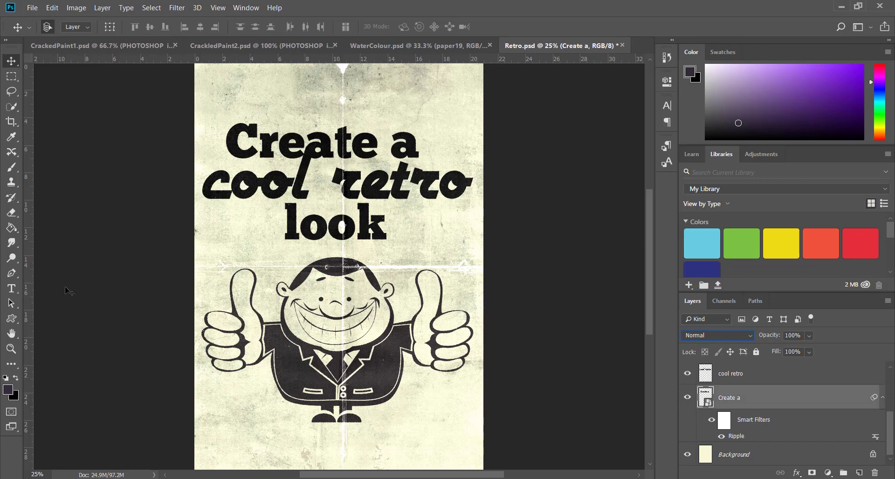
click(13, 169)
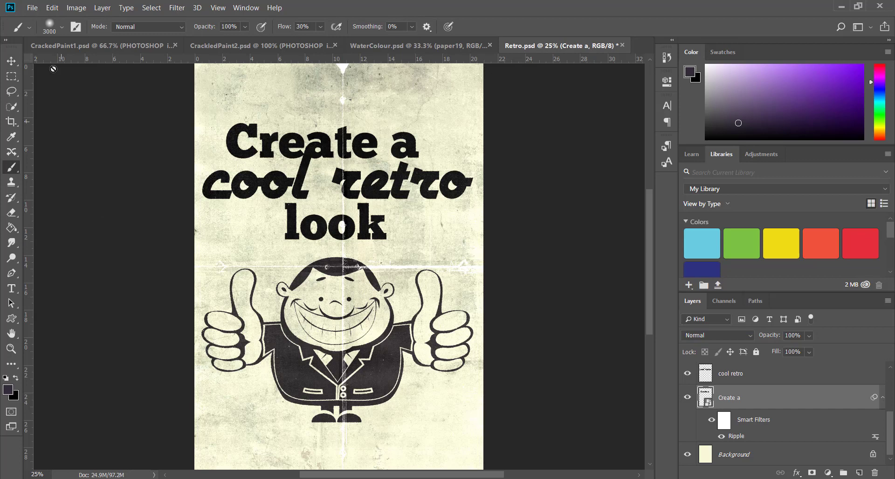
click(62, 28)
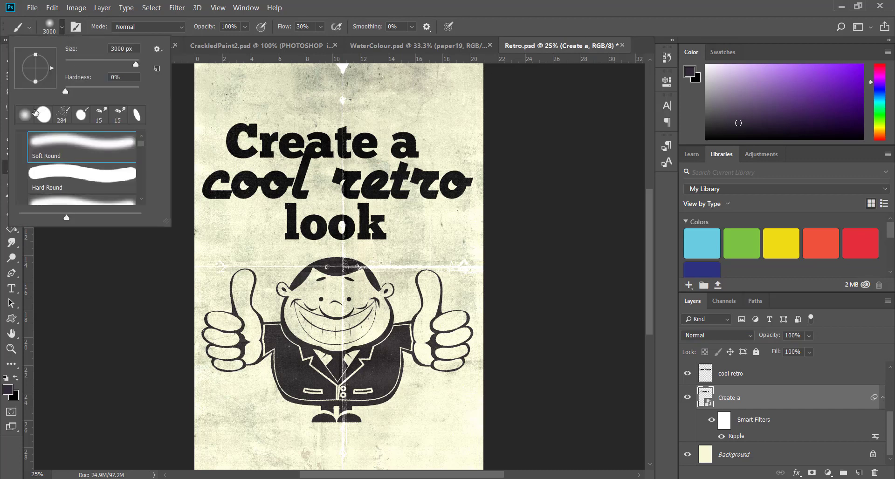
click(61, 28)
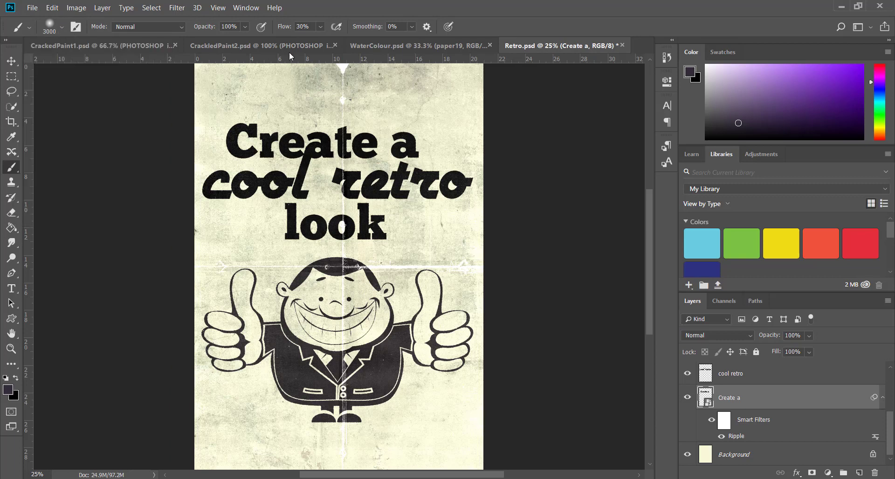
Set the foreground colour to a pale cream sampled from the poster background and lightened slightly.
click(8, 392)
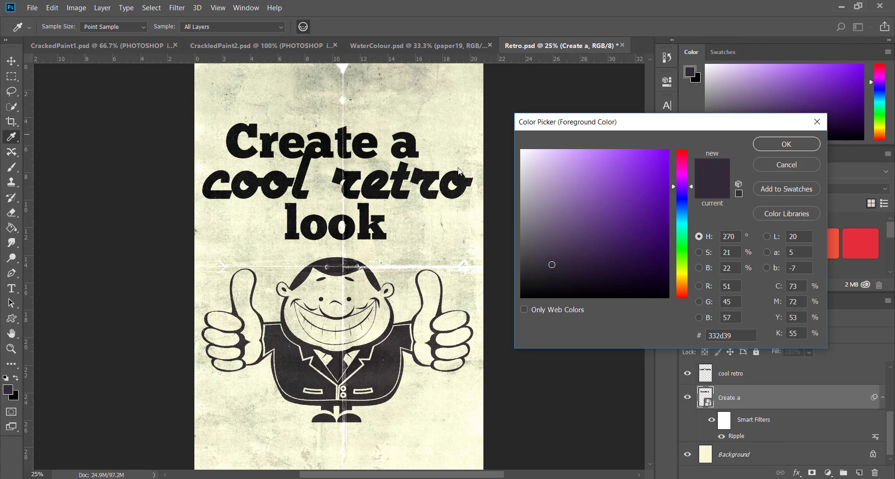
click(426, 232)
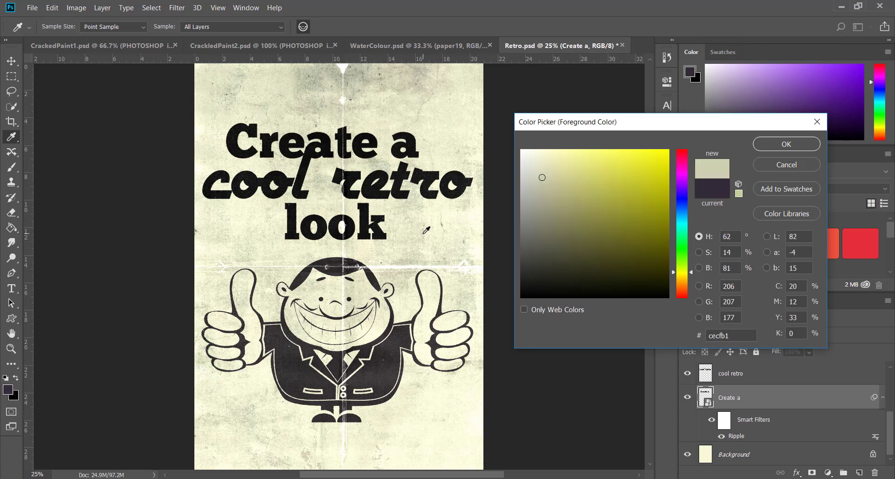
click(416, 216)
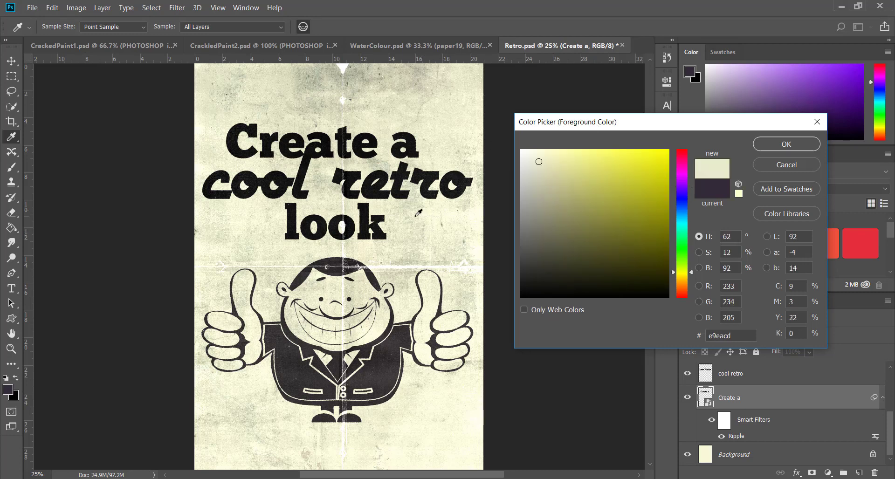
click(532, 156)
click(787, 147)
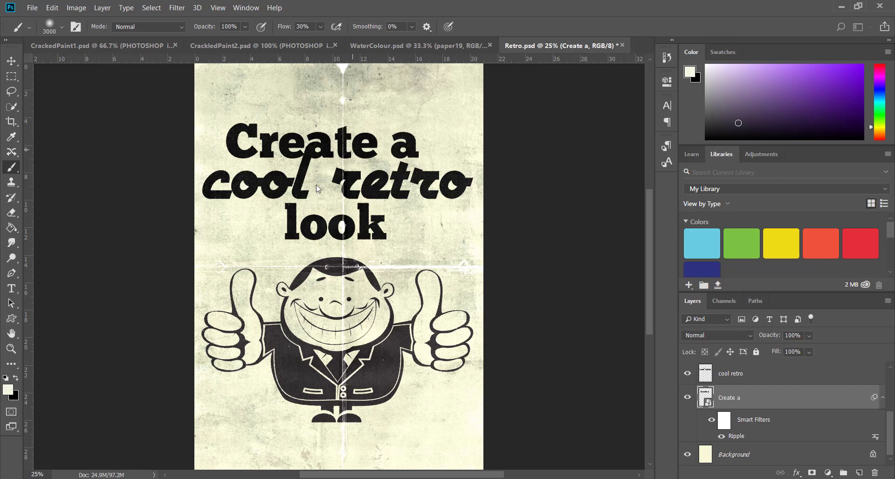
Rasterize the "Create a" smart object and reduce the brush size to 1800 px.
click(353, 149)
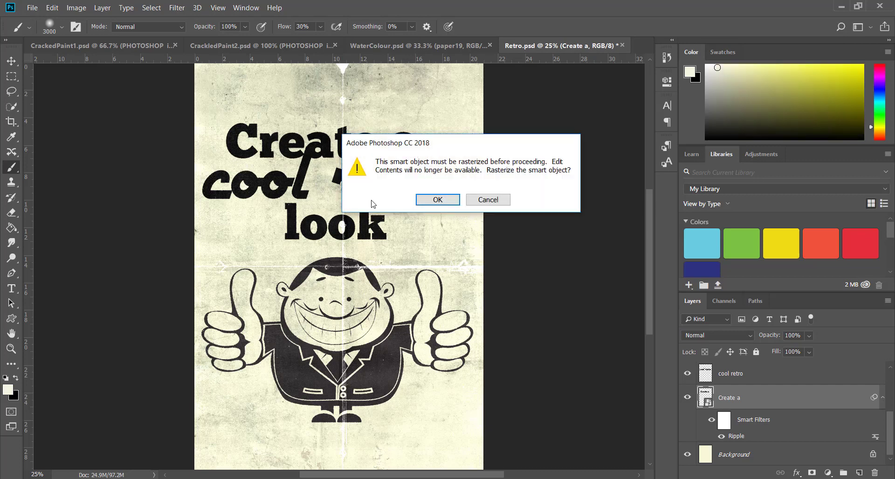
click(438, 203)
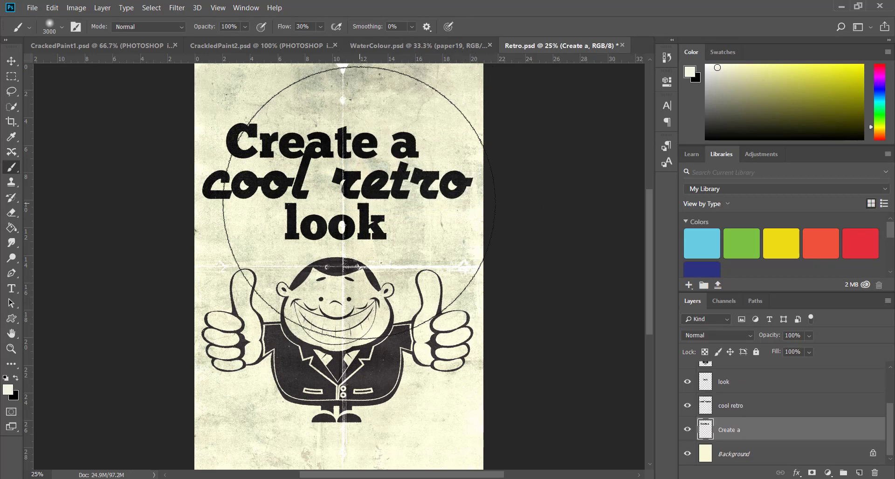
key(bracketleft)
key(bracketleft)
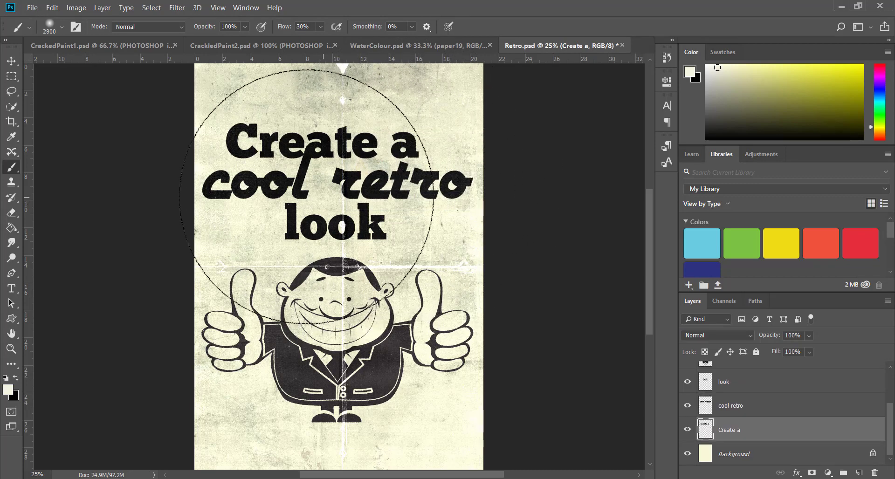
key(bracketleft)
key(bracketleft)
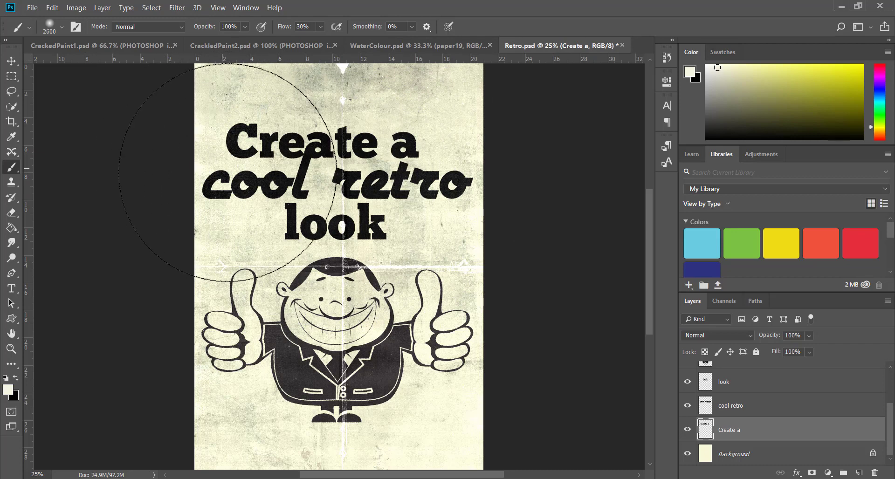
key(bracketleft)
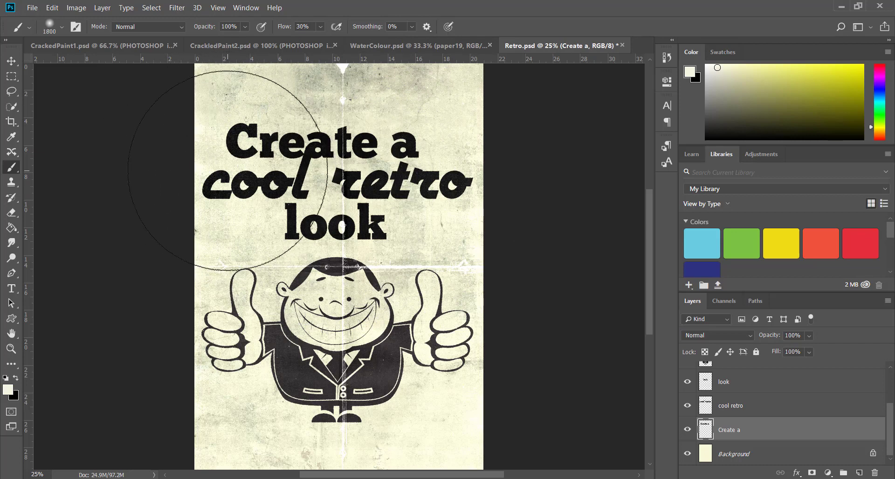
key(bracketleft)
key(bracketleft)
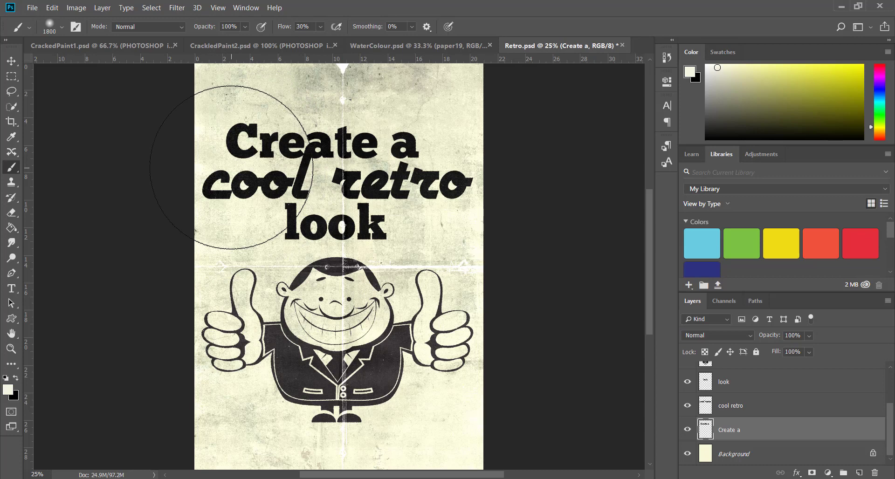
Fade the "Create a", "cool retro" and "look" lettering with soft cream brush strokes, each on its own layer.
drag(232, 167, 347, 191)
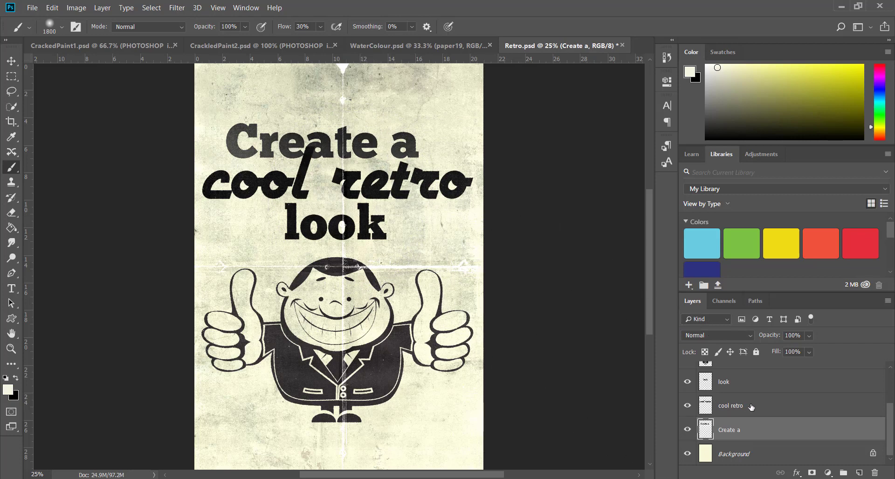
click(736, 406)
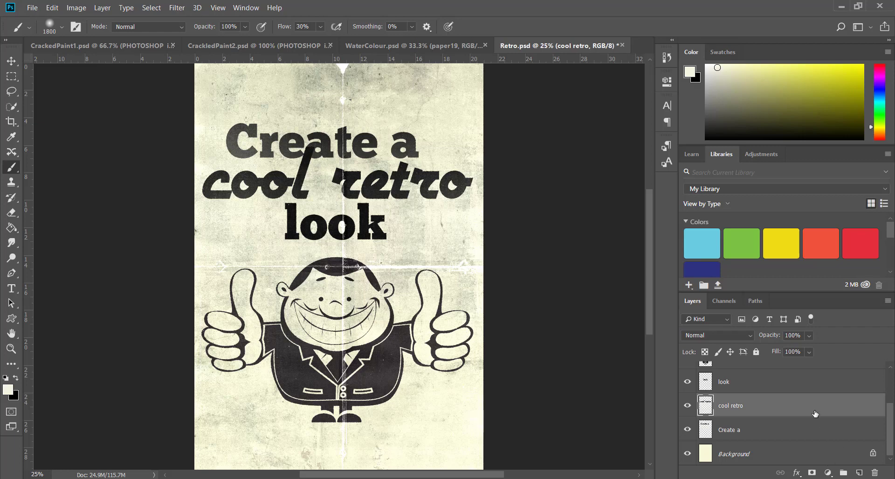
click(742, 385)
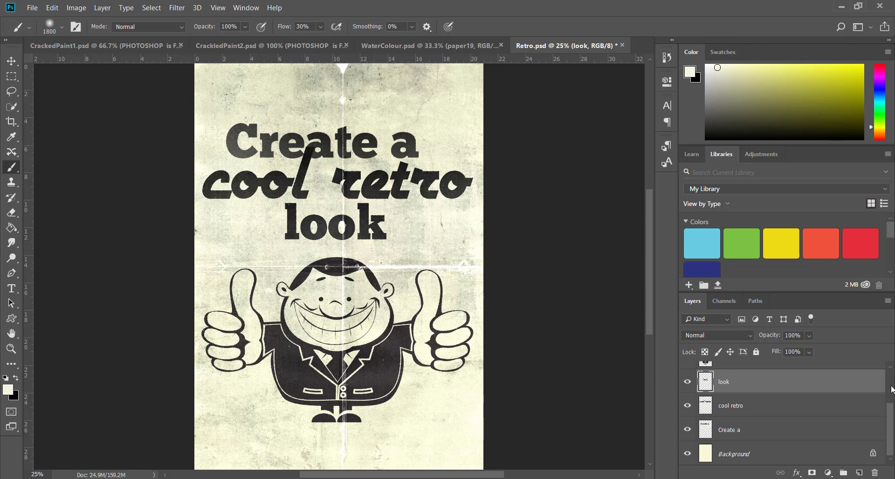
Fade the thumbs-up cartoon man on Layer 1 with repeated soft cream brush dabs over his suit.
scroll(845, 427, up, 3)
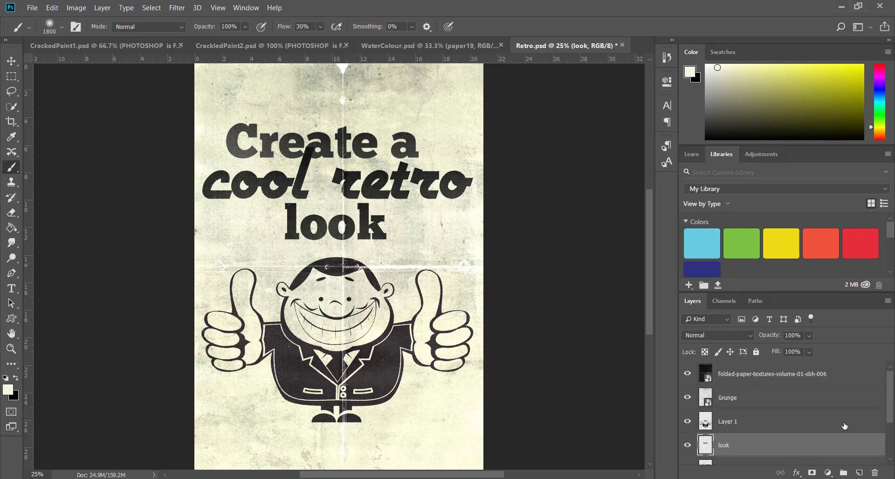
click(753, 422)
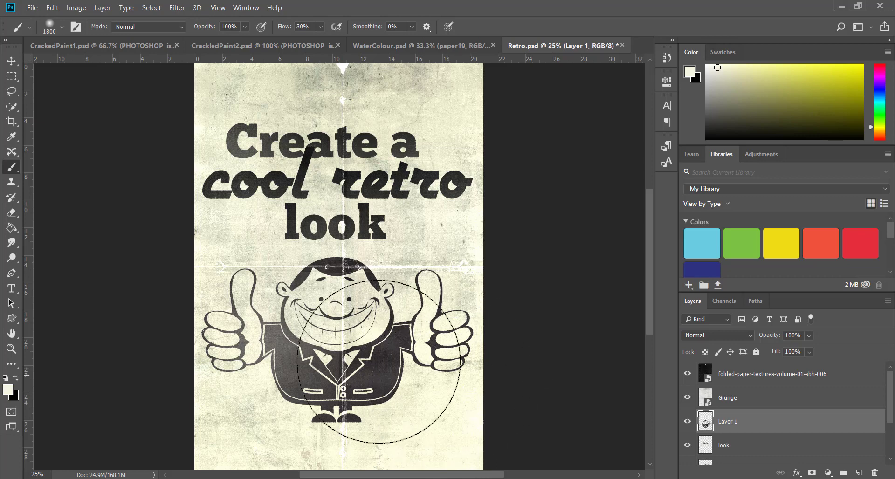
click(384, 360)
click(384, 360)
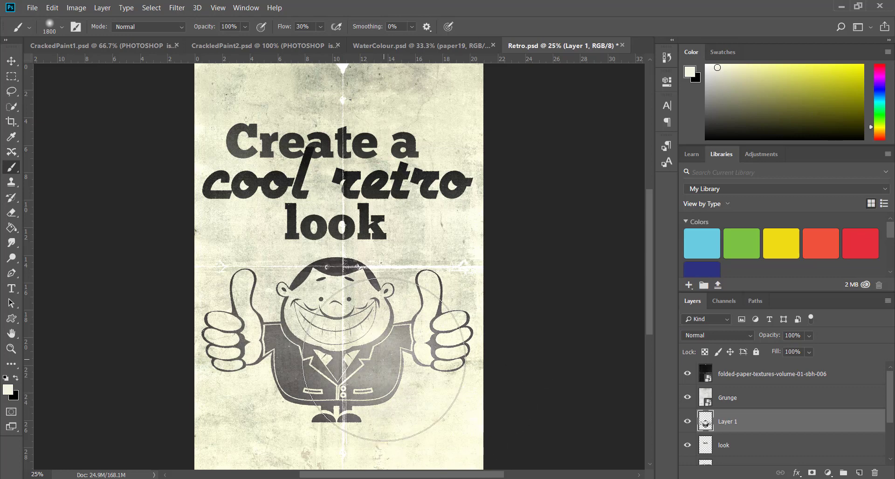
click(383, 360)
click(384, 360)
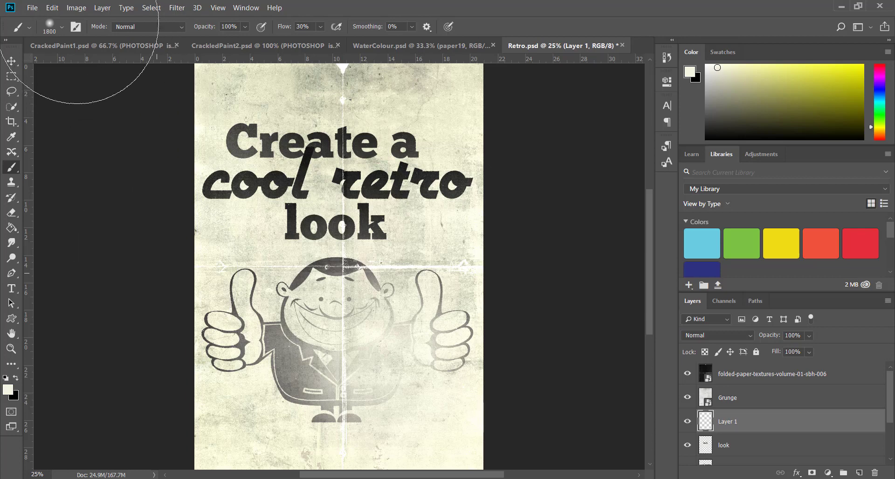
Undo the last brush dab on the cartoon man.
key(ctrl+z)
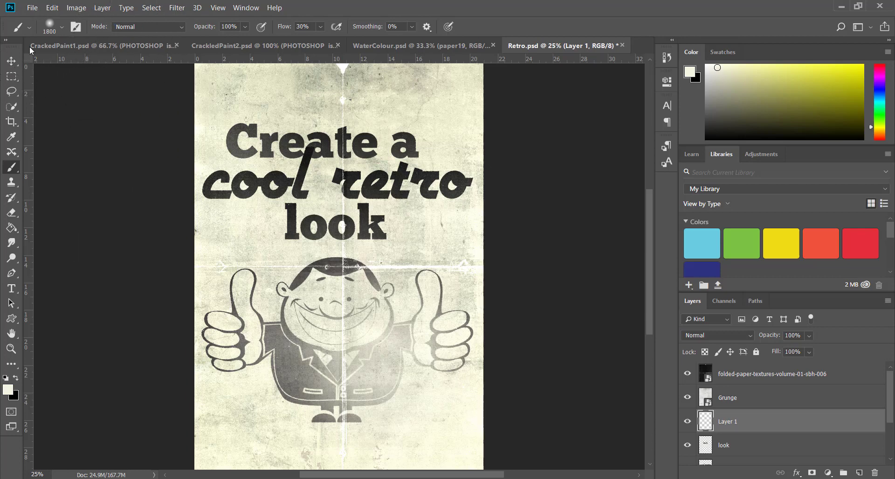
click(52, 8)
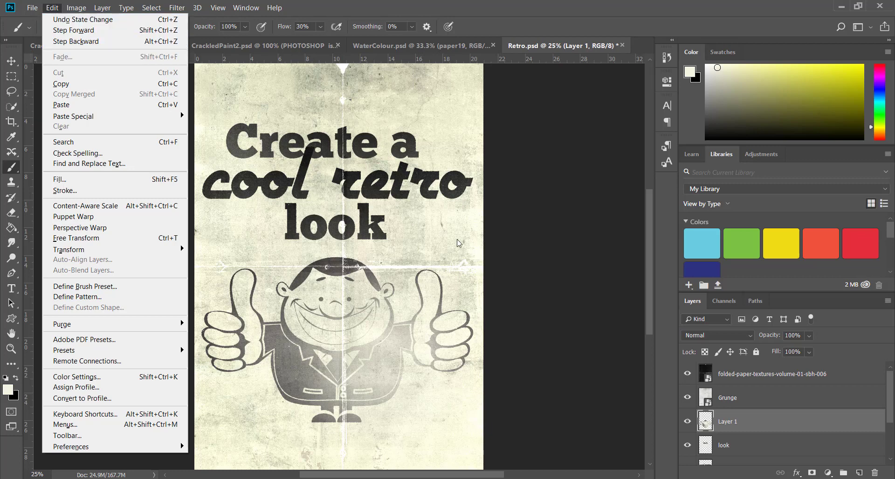
click(502, 269)
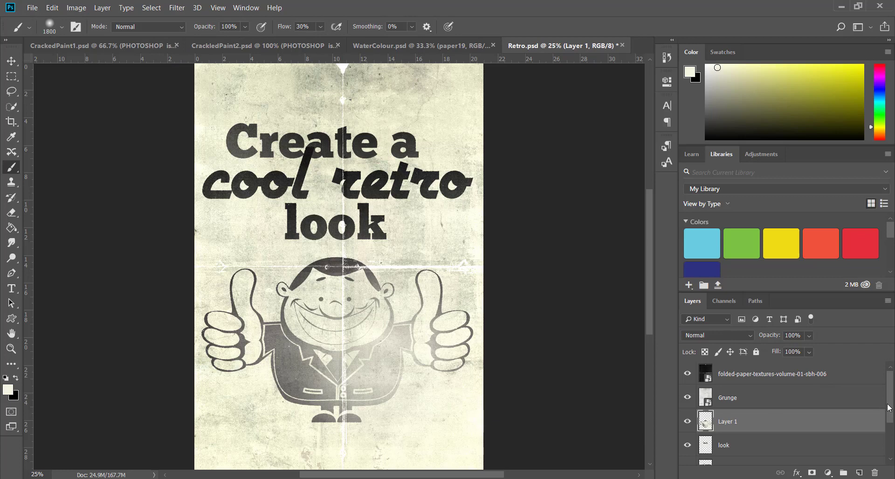
mouse_move(890, 408)
mouse_down()
mouse_move(892, 447)
mouse_move(894, 405)
mouse_up()
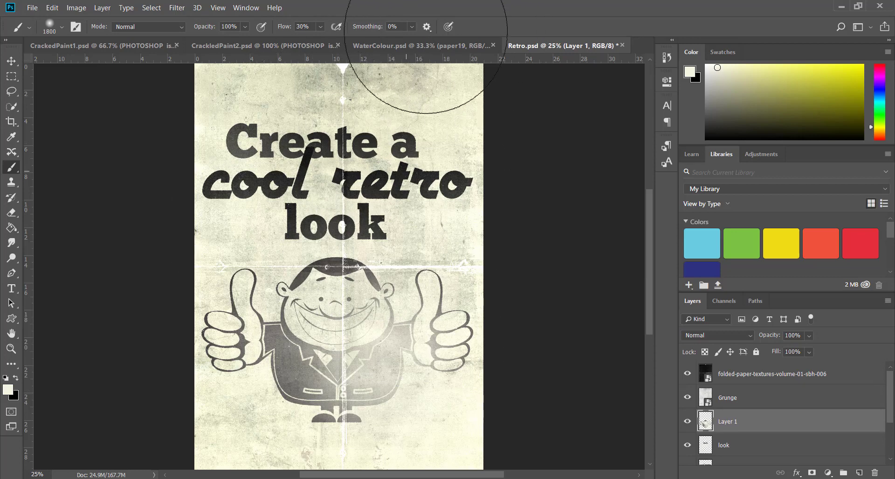
Review the finished text effects in WaterColour.psd at 66.7% zoom, CrackledPaint2.psd and CrackedPaint1.psd, and return to Retro.psd.
click(375, 43)
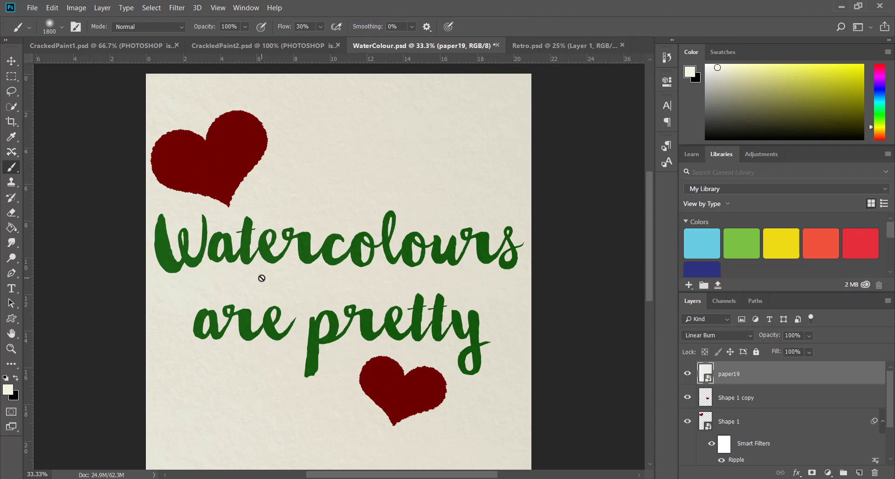
key(ctrl+plus)
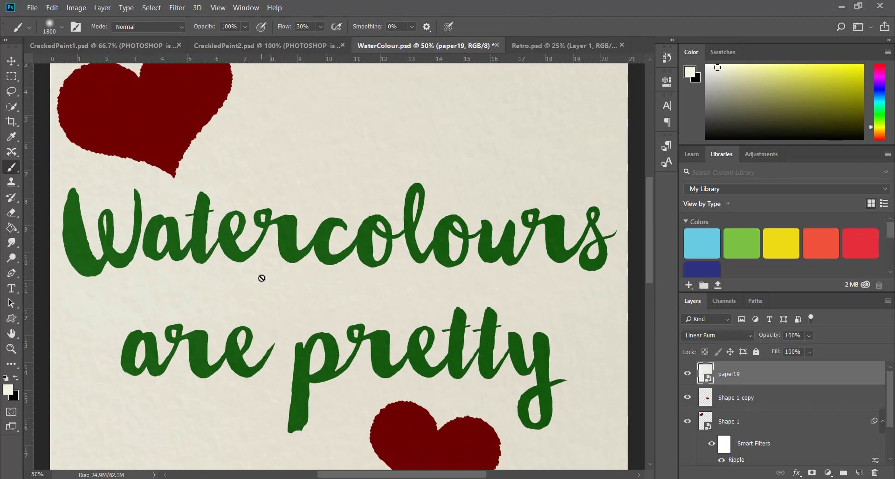
key(ctrl+plus)
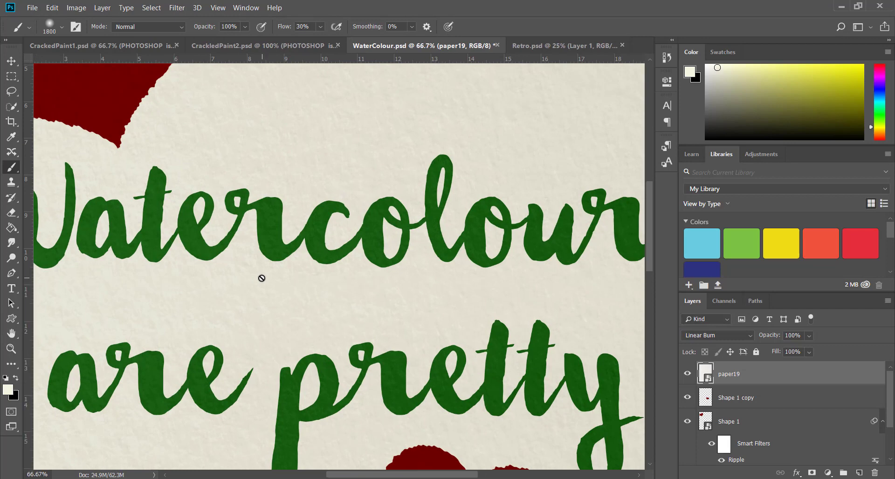
click(247, 48)
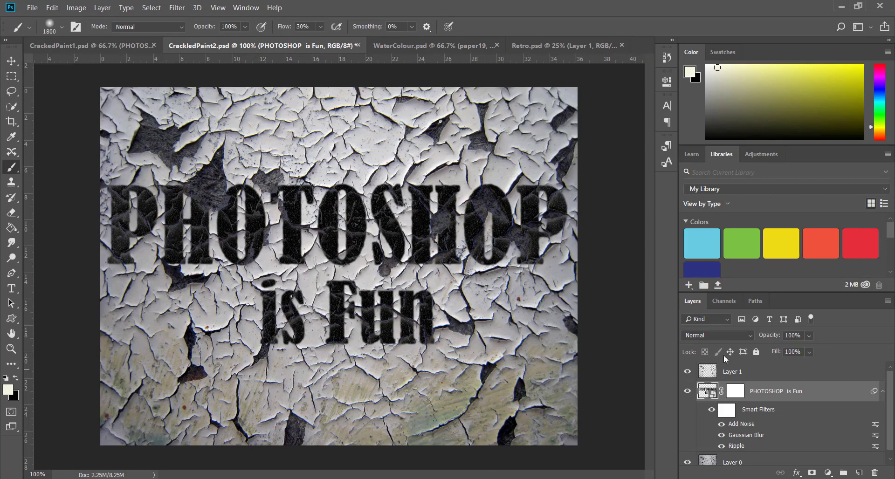
click(151, 8)
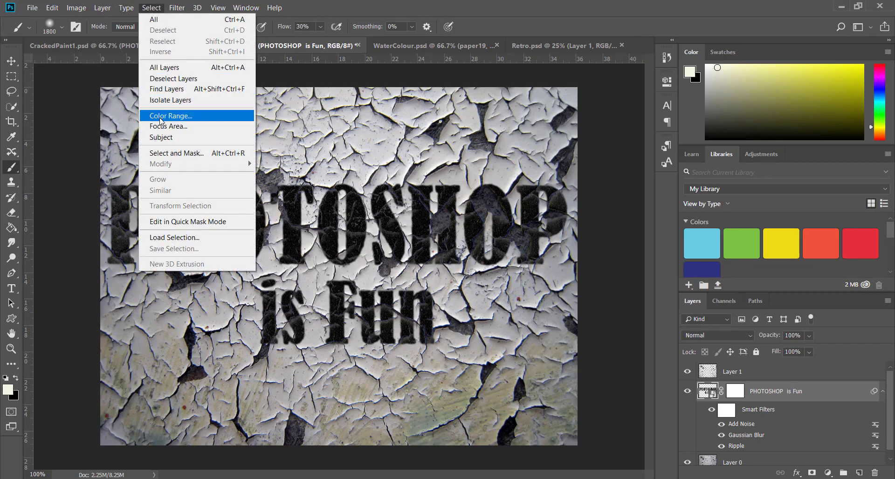
click(154, 18)
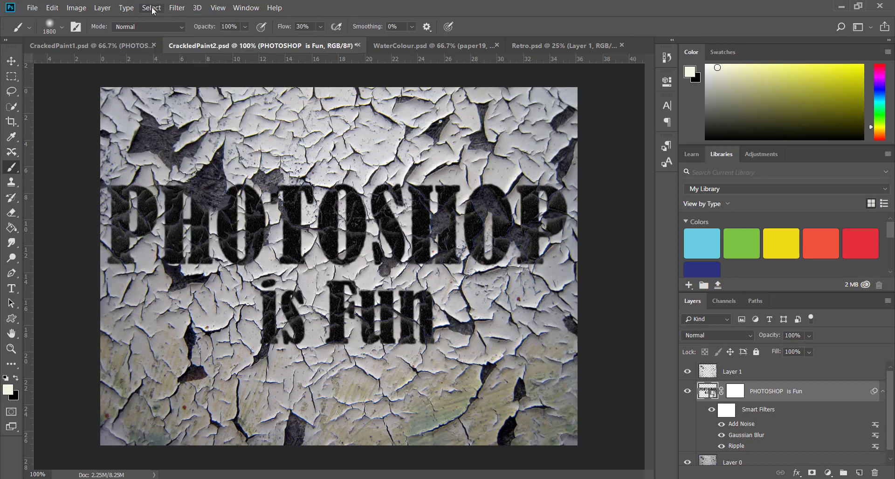
click(75, 43)
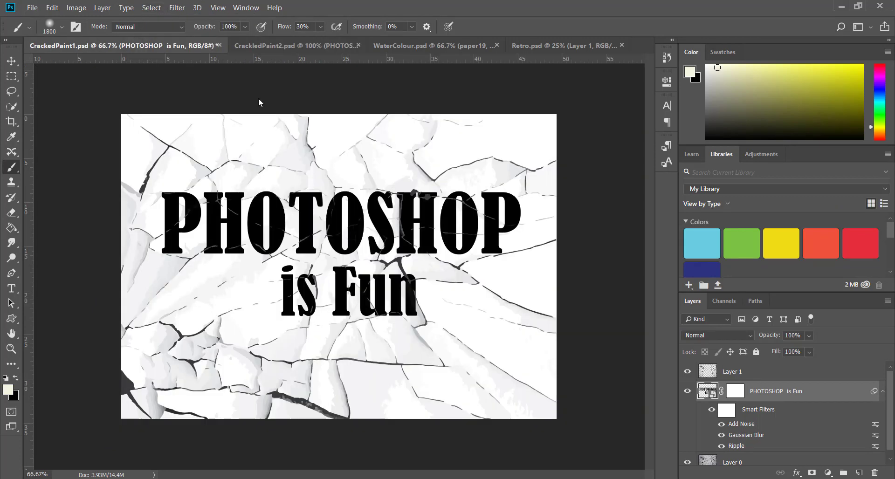
click(293, 45)
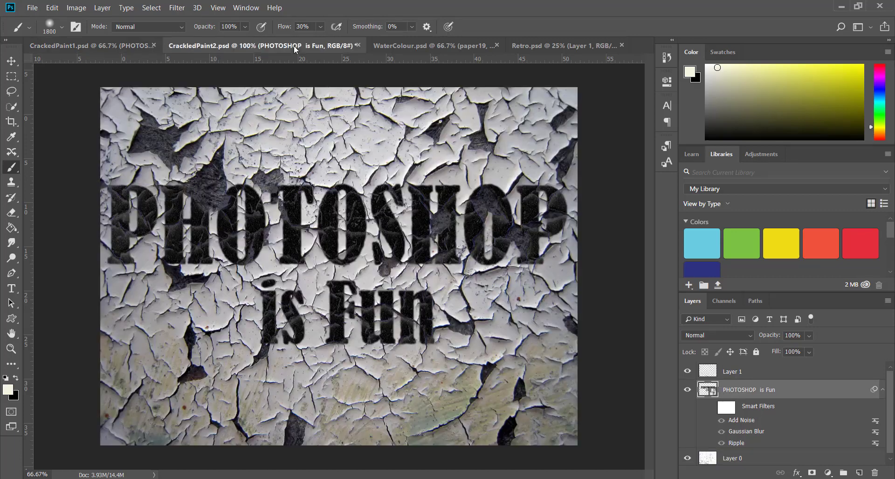
click(427, 47)
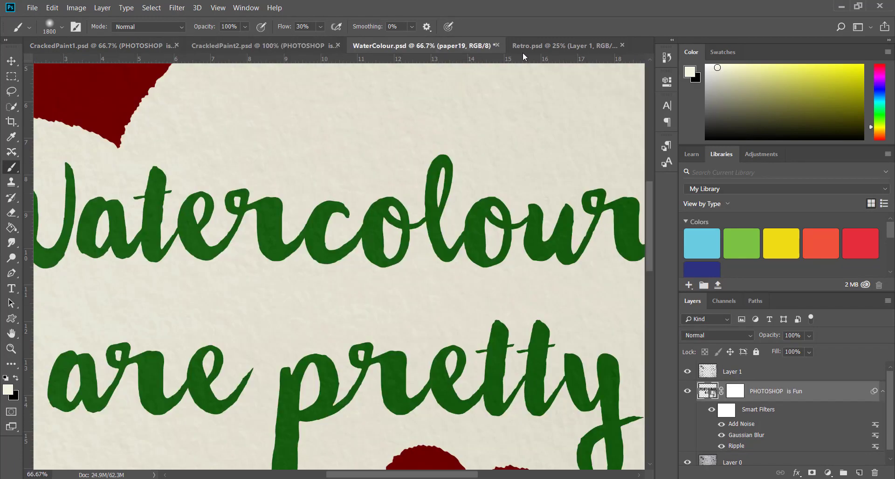
click(547, 46)
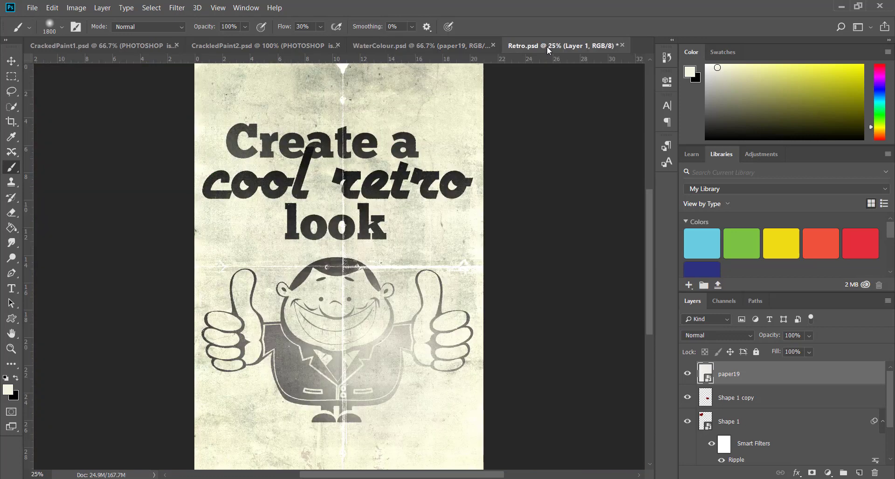